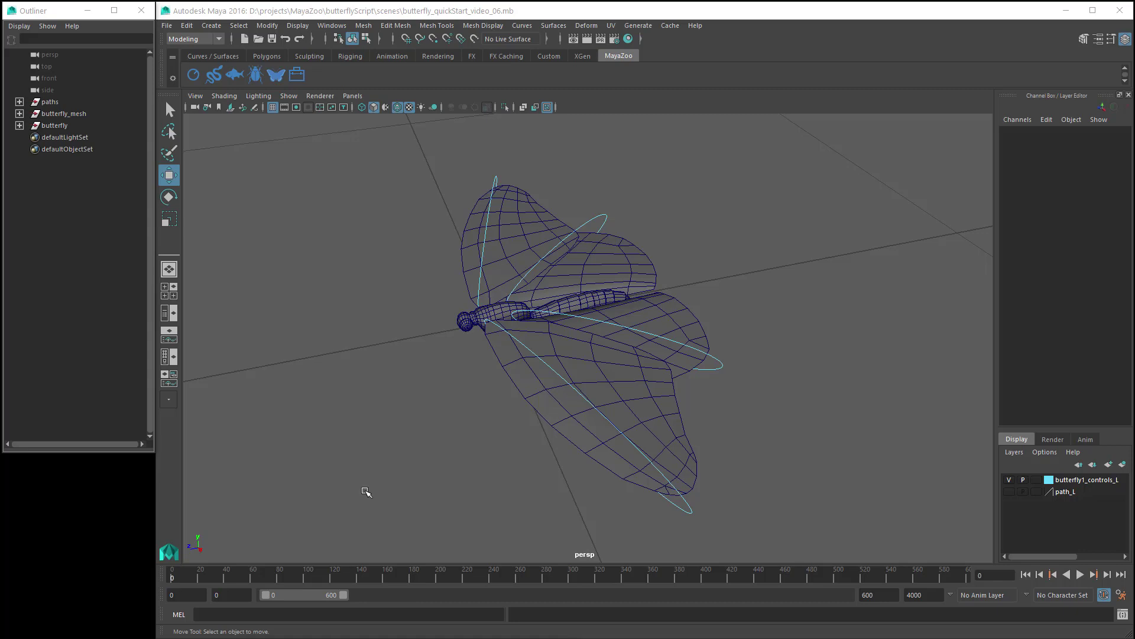
Step: Set the Maya project to D:\projects\MayaZoo\butterflyScript
click(166, 26)
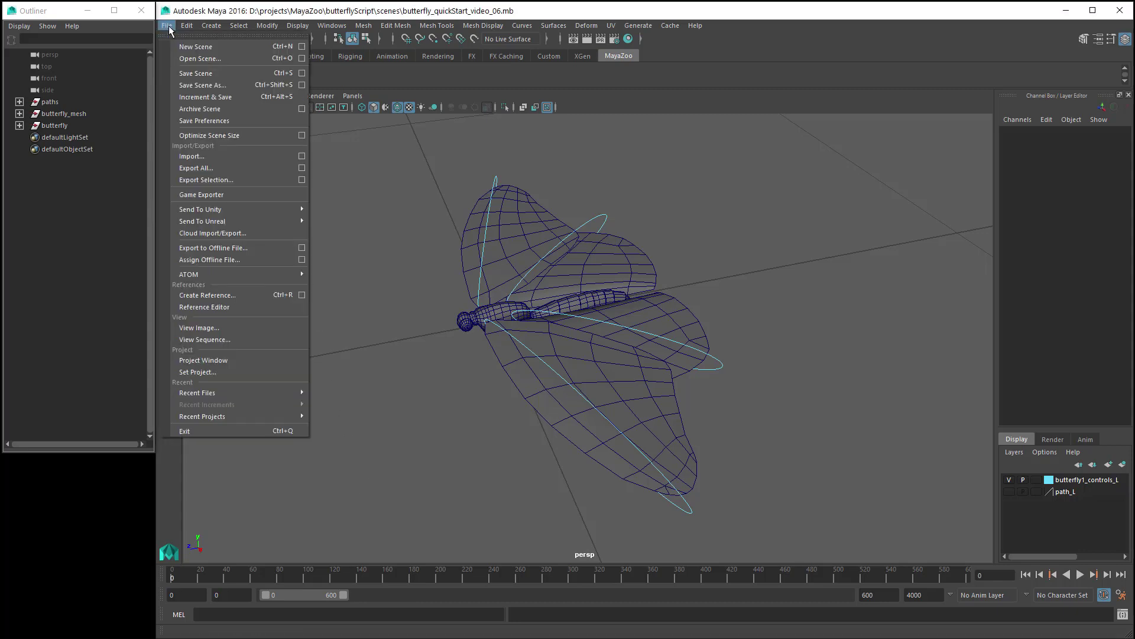
click(264, 373)
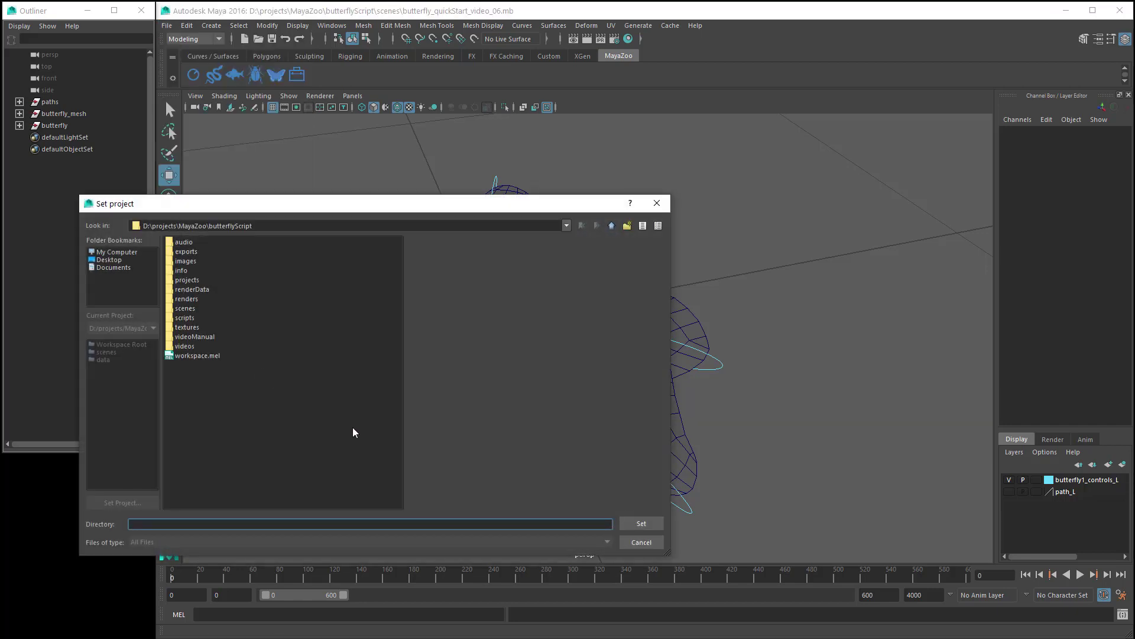
click(656, 524)
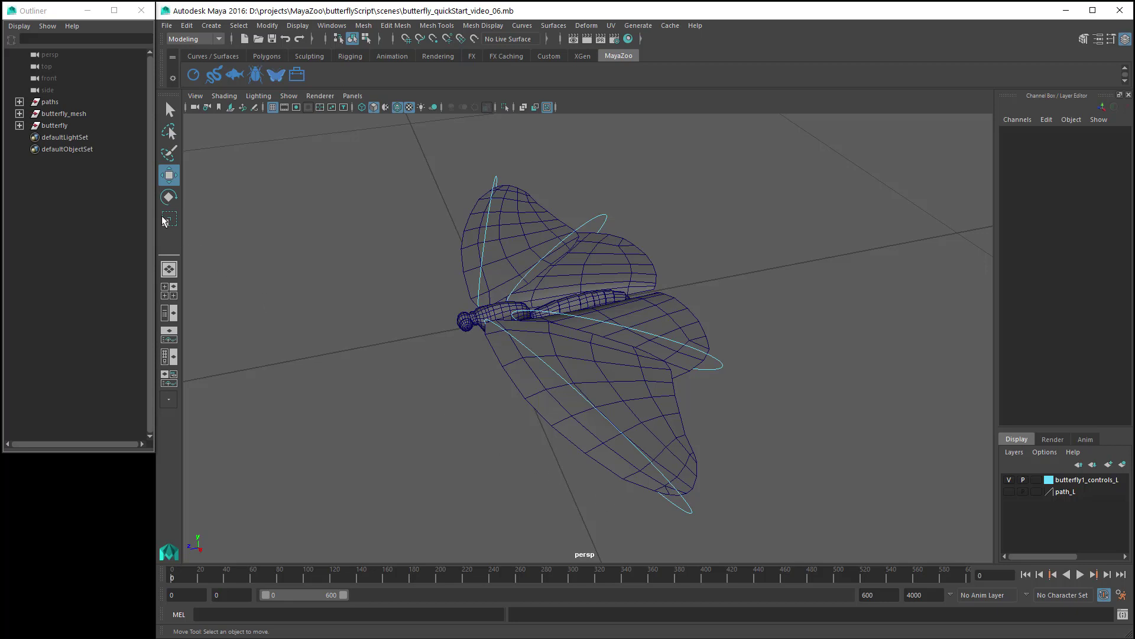
Step: Expand the butterfly in the Outliner to list its root, tail and wing parts
click(59, 125)
click(20, 125)
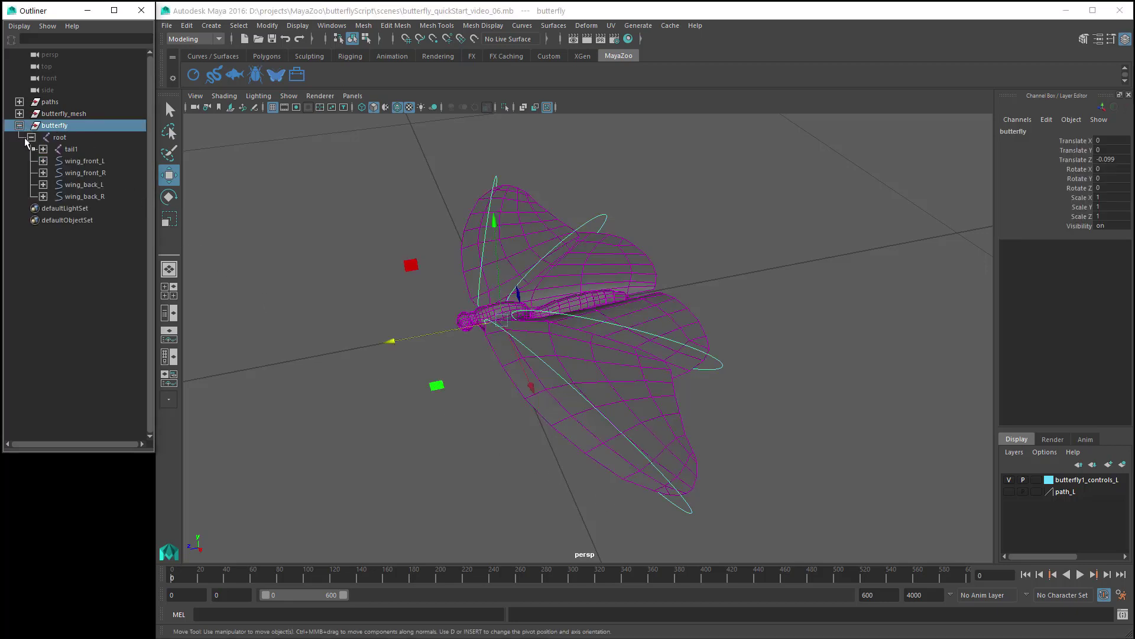
click(347, 426)
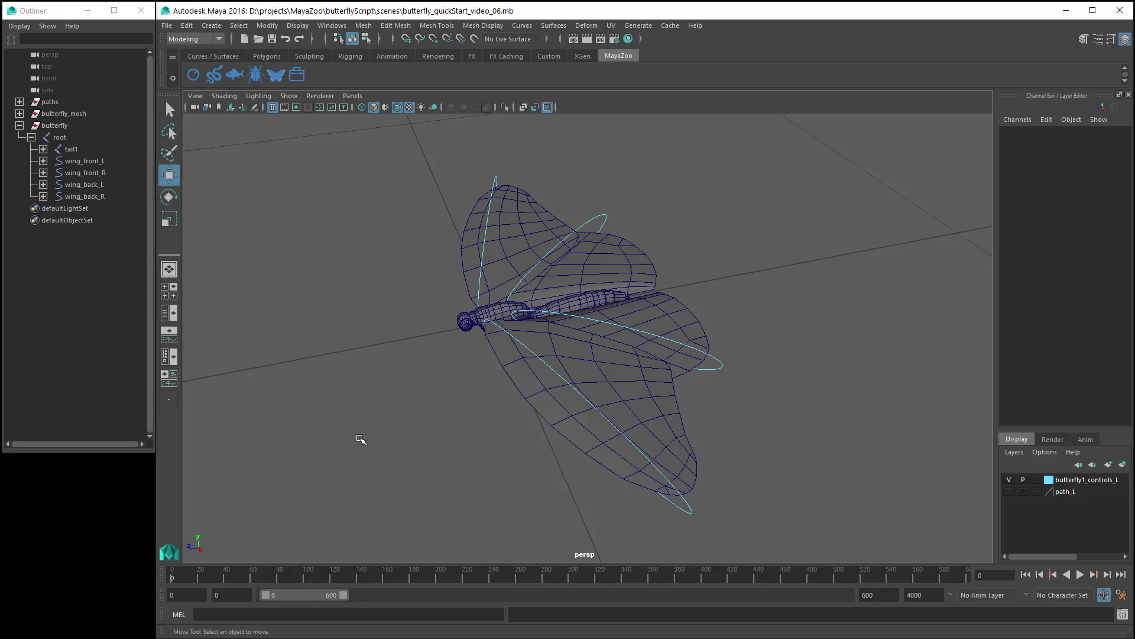
Step: Hide the butterfly1_controls_L layer and shift the butterfly to about -0.152 Translate Z
click(1009, 483)
click(62, 127)
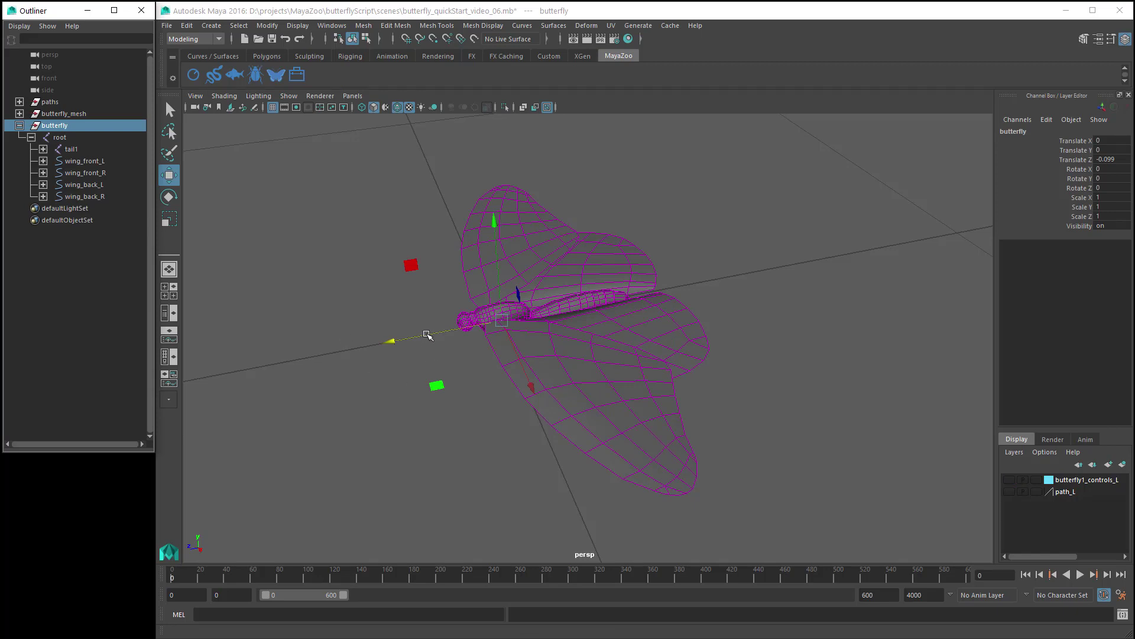
drag(427, 334, 434, 369)
click(451, 460)
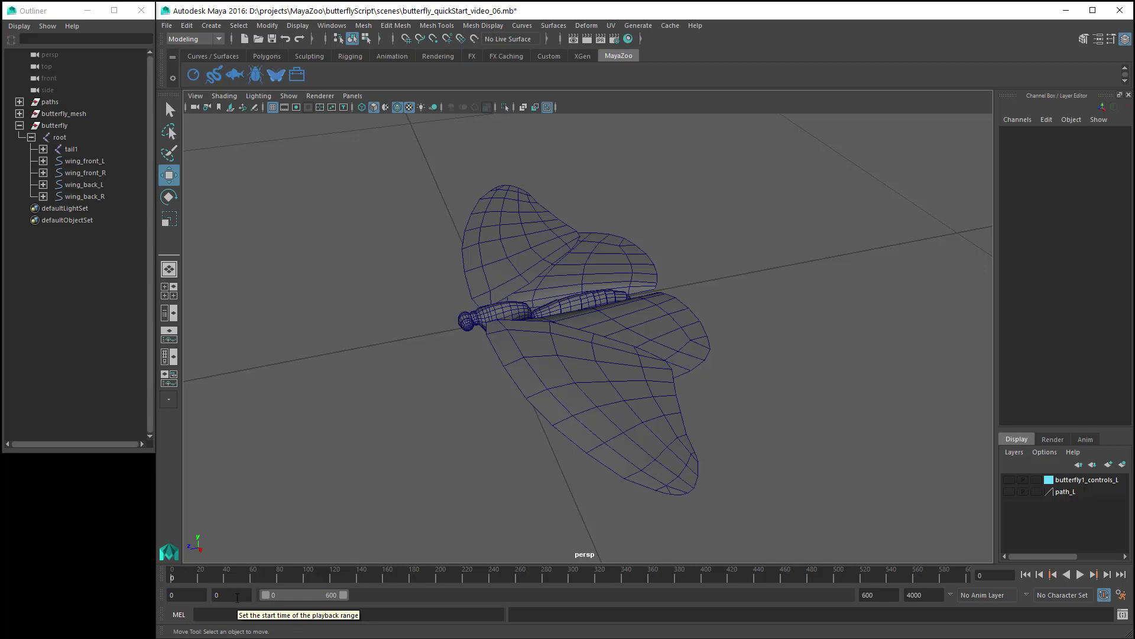
Step: Set playback start to 200 and end to 240, then play the wing-flap animation
click(237, 595)
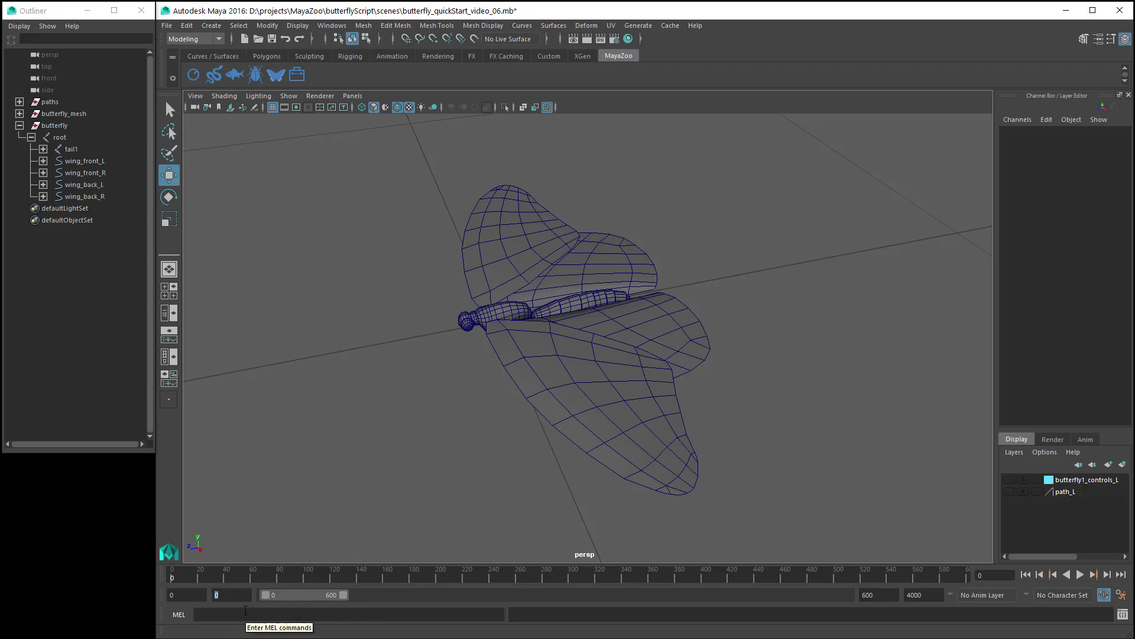
text(200)
key(Return)
click(860, 595)
text(240)
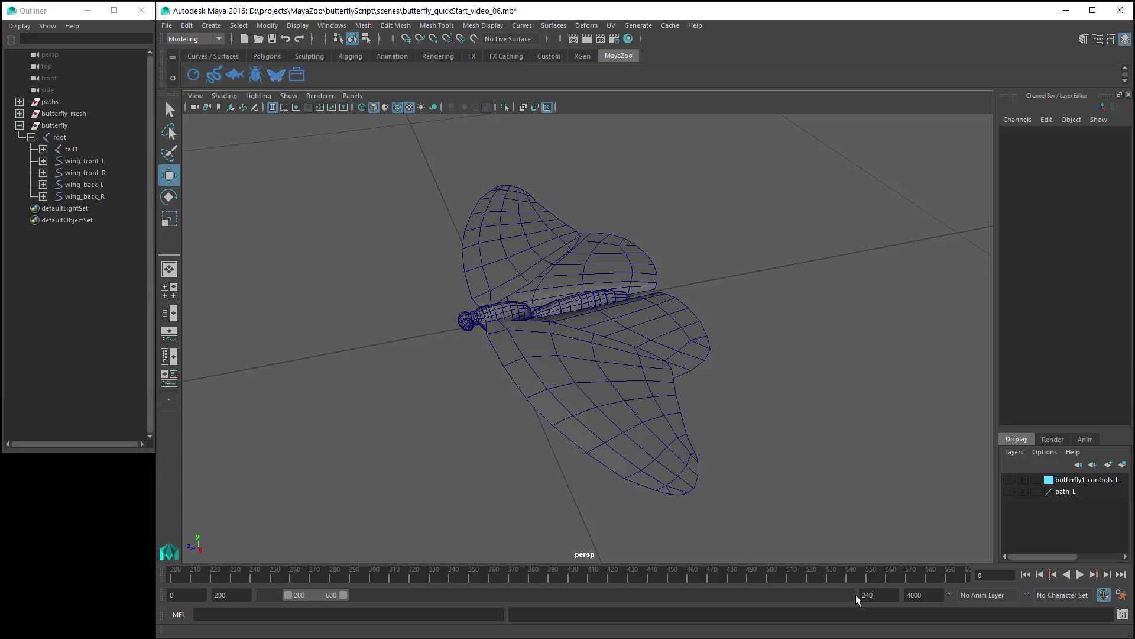
key(Tab)
click(1080, 574)
alt+right_drag(732, 488, 578, 456)
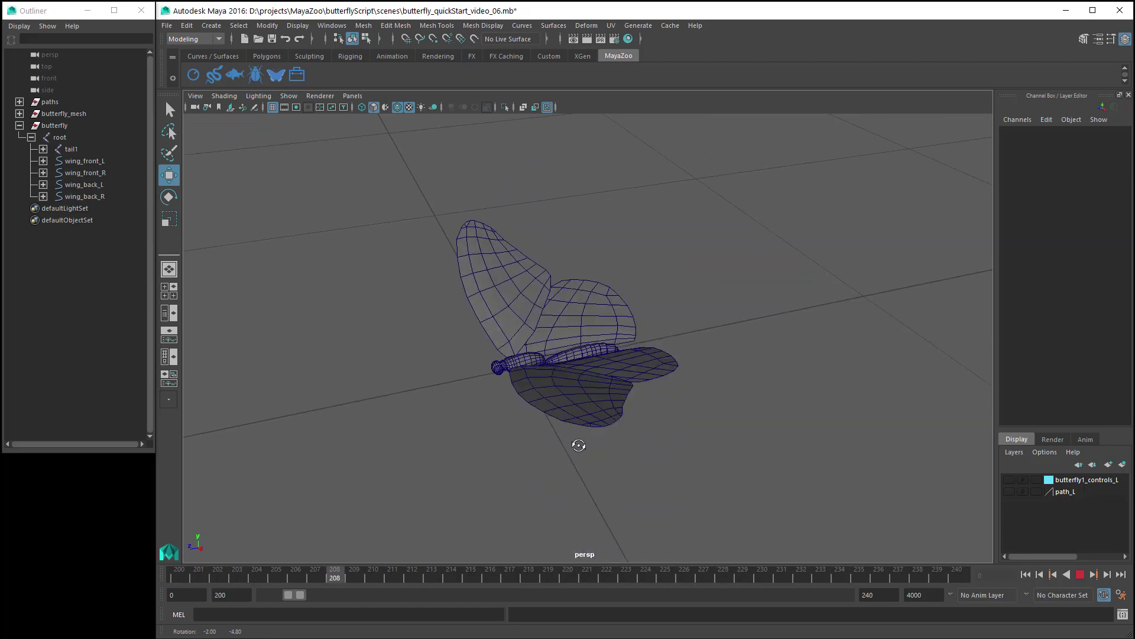
Step: Move the view closer to the butterfly and review its flap at frames 200 and 240
click(1079, 574)
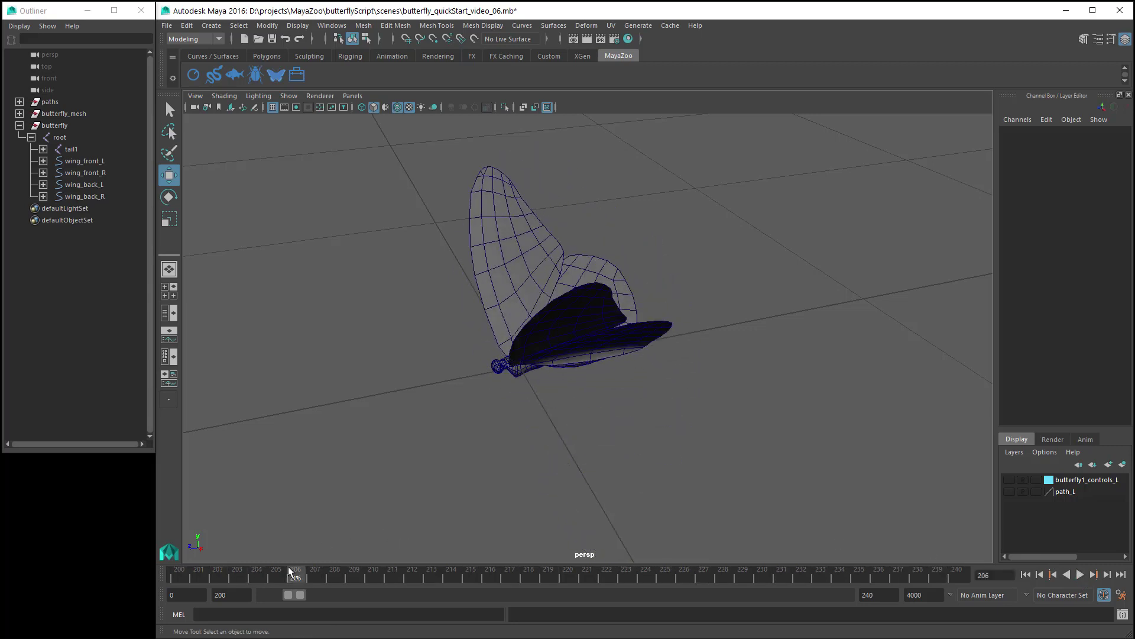
alt+right_drag(473, 405, 604, 454)
mouse_move(604, 454)
alt+mouse_down()
mouse_move(608, 444)
mouse_move(598, 460)
alt+mouse_up()
key(alt+v)
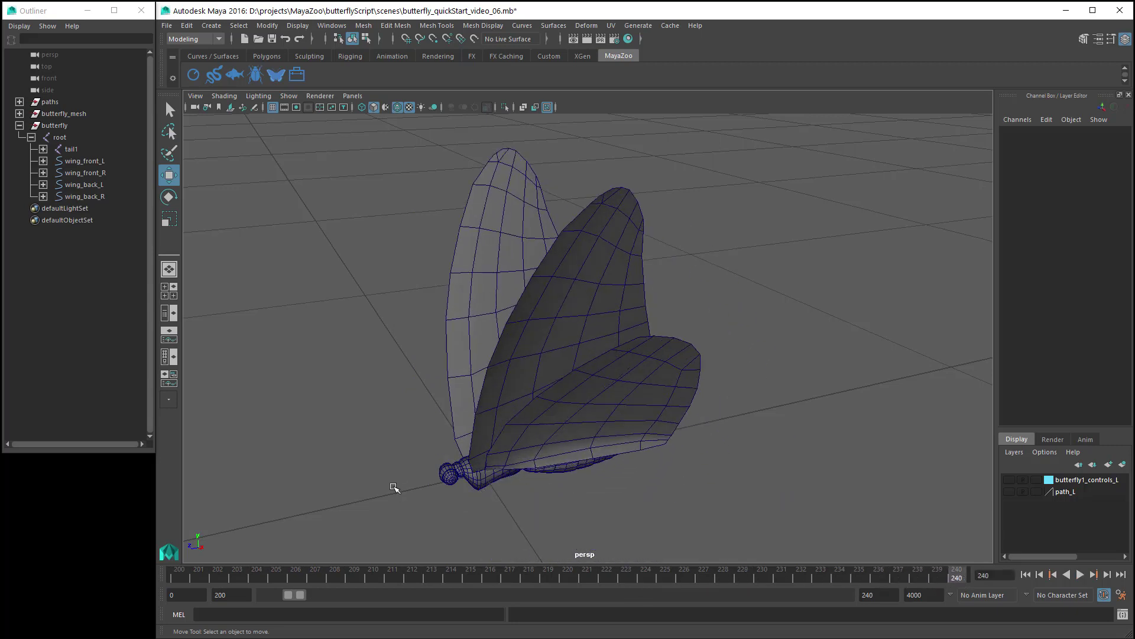
click(177, 578)
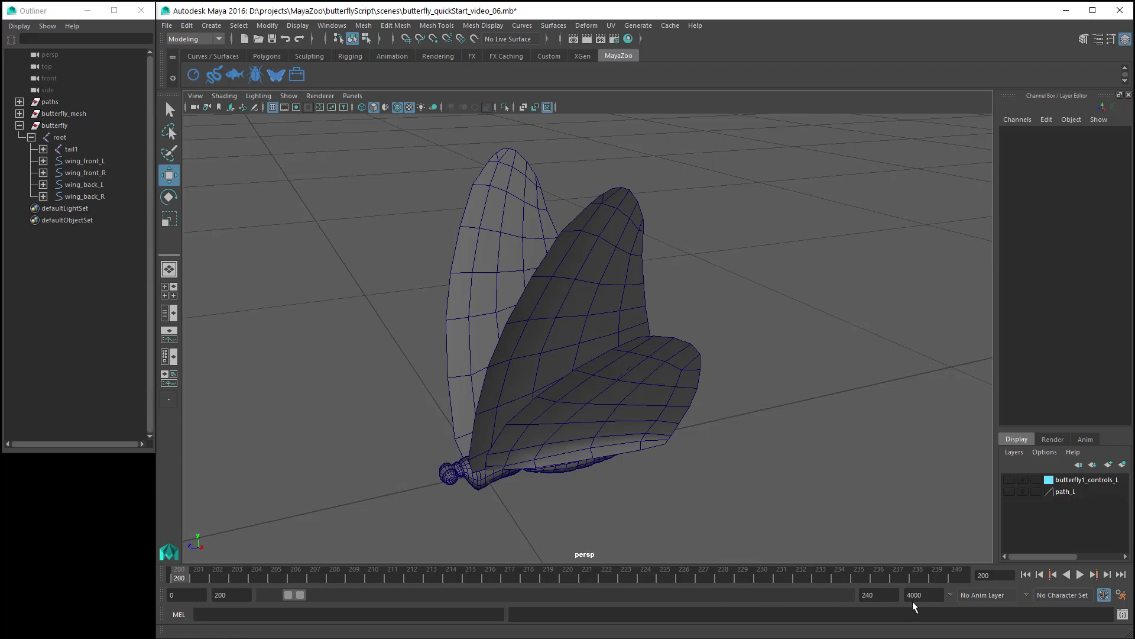
click(958, 577)
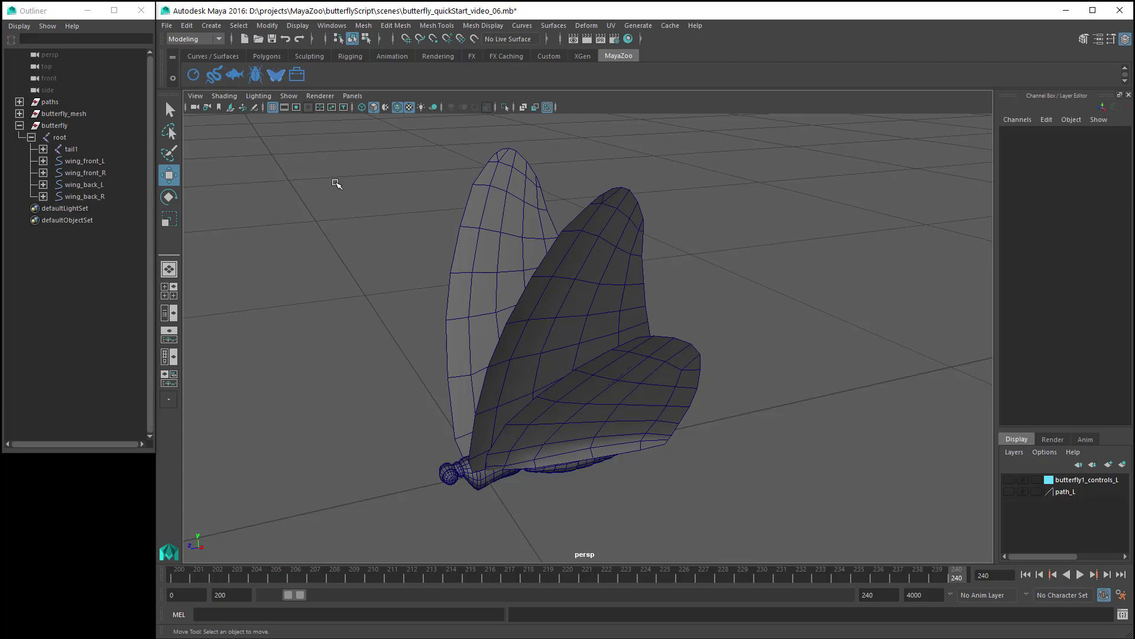
Step: Launch mzButterfly and name the wing cycle butterfly_cycle, accepting the data folder notice
click(276, 75)
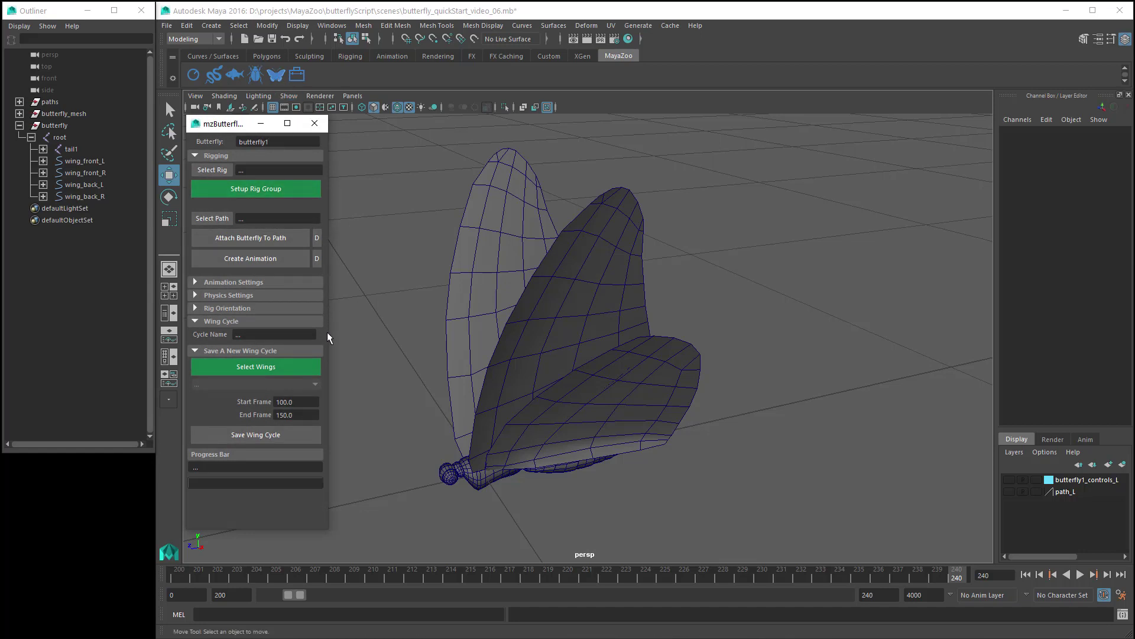
double_click(238, 335)
text(butterfly_cycle)
key(Return)
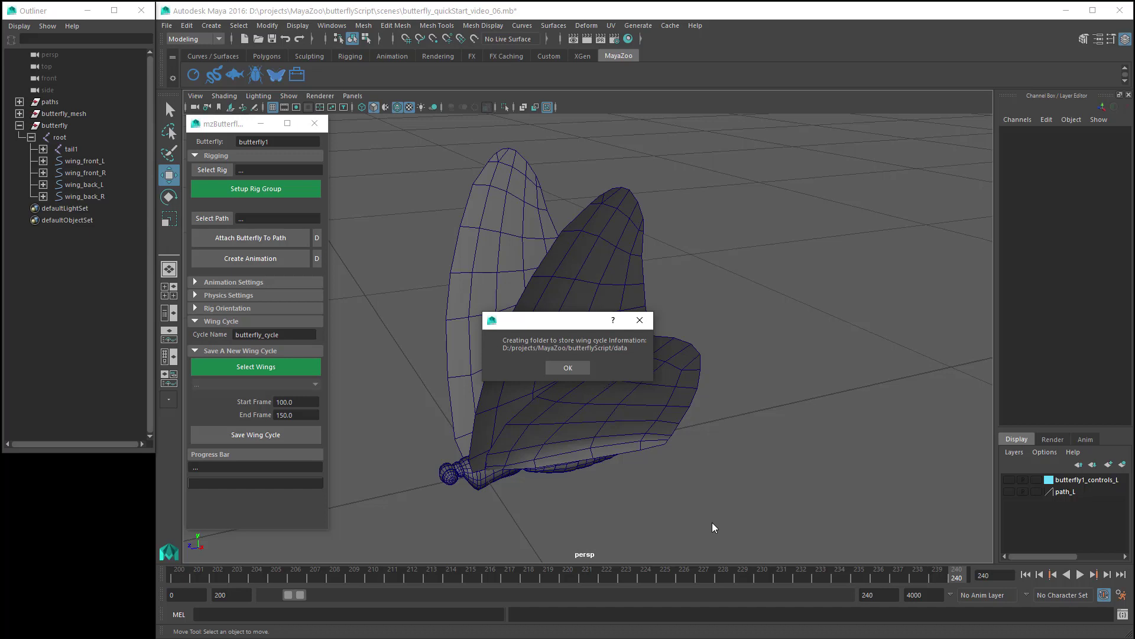
click(574, 367)
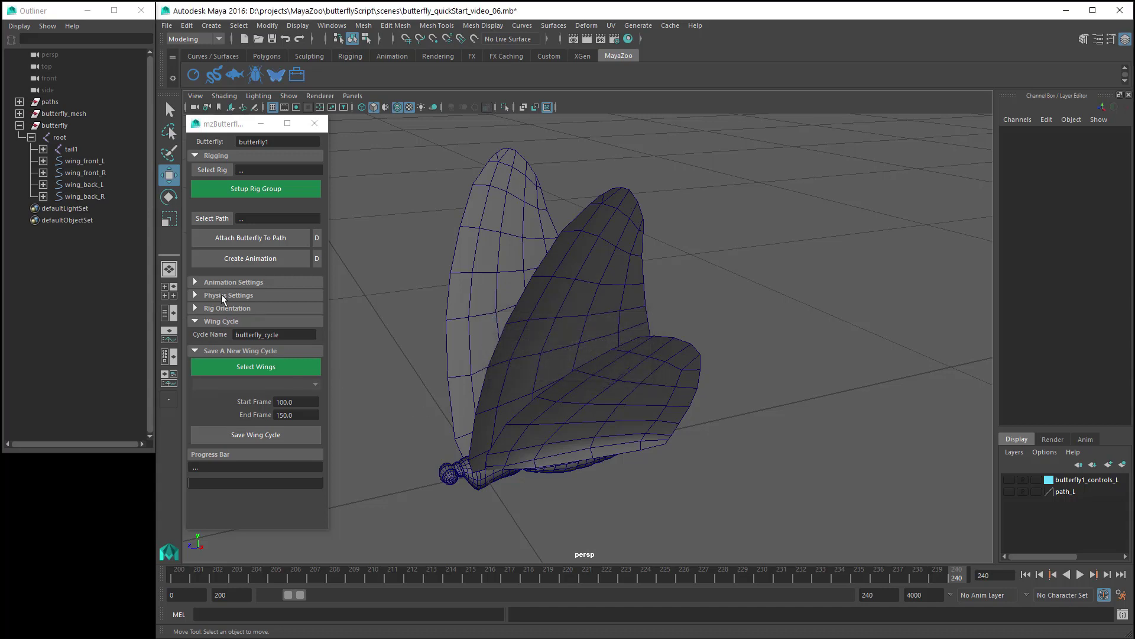
Step: Select the four wing controls and load them into mzButterfly as the wings
click(101, 163)
shift+click(95, 193)
click(288, 370)
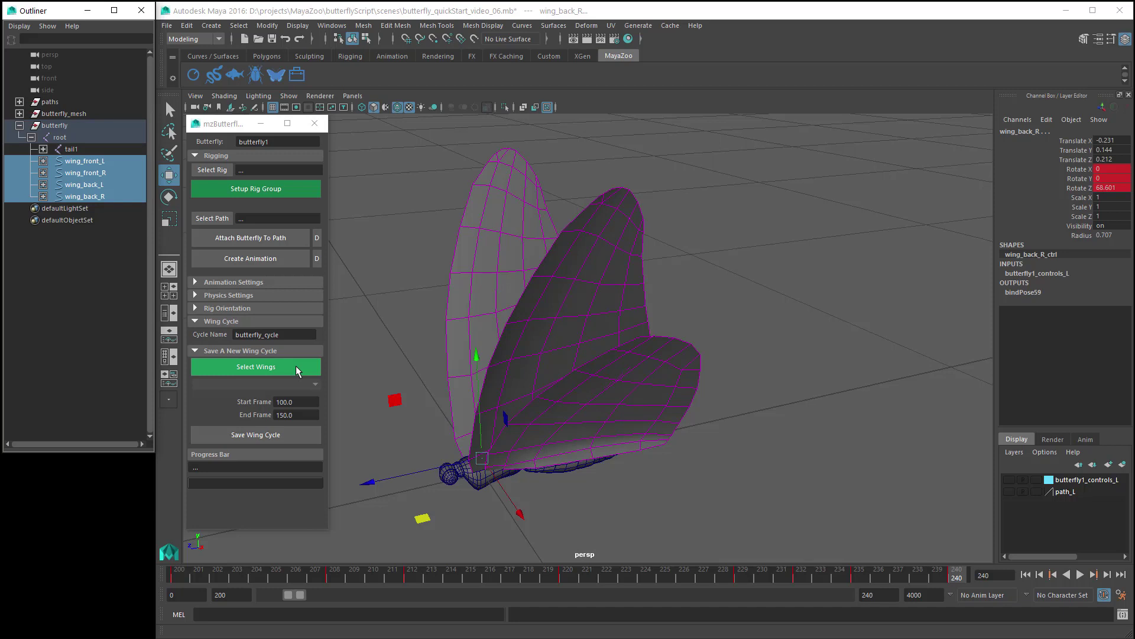
click(296, 365)
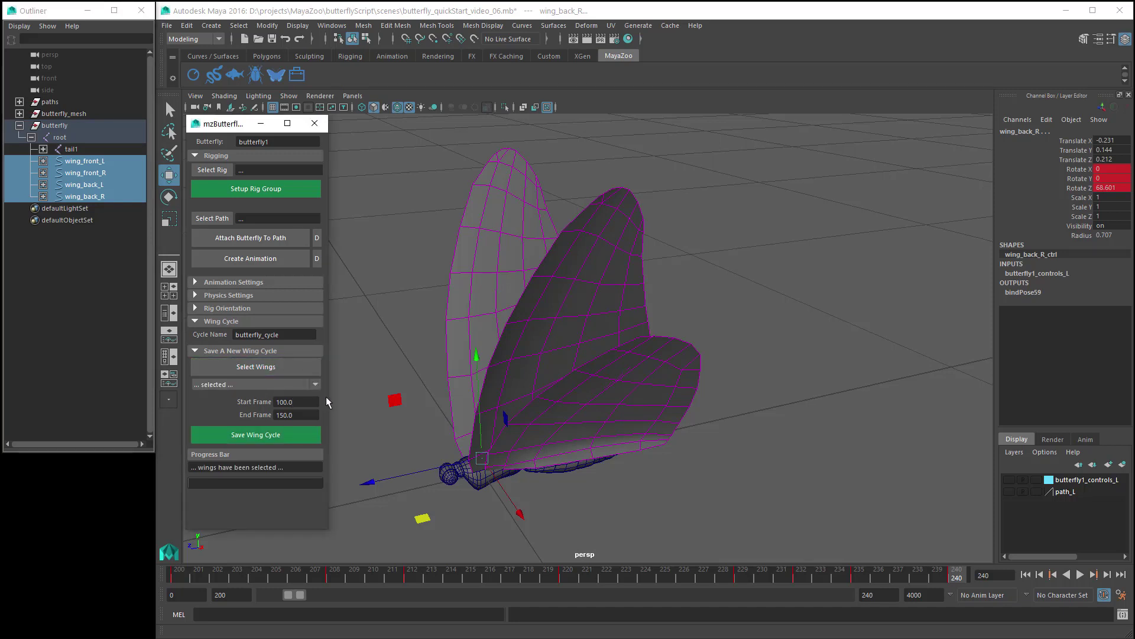
click(316, 384)
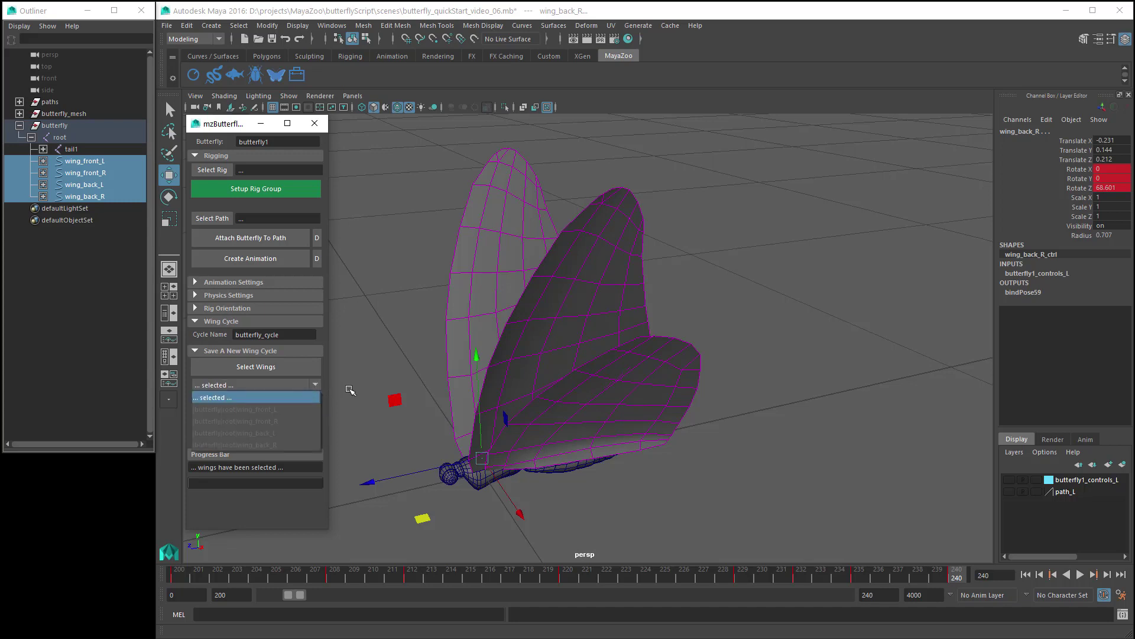
click(327, 393)
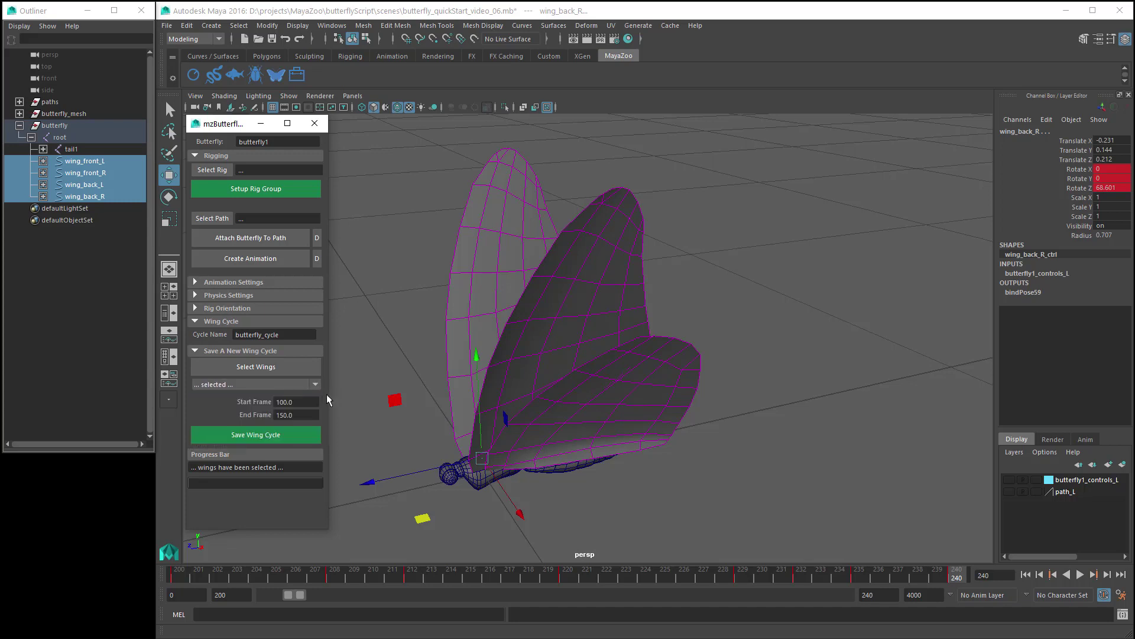
Step: Set the cycle frames to 200–240 and save the wing cycle
drag(293, 401, 271, 401)
text(200)
key(Tab)
text(240)
key(Tab)
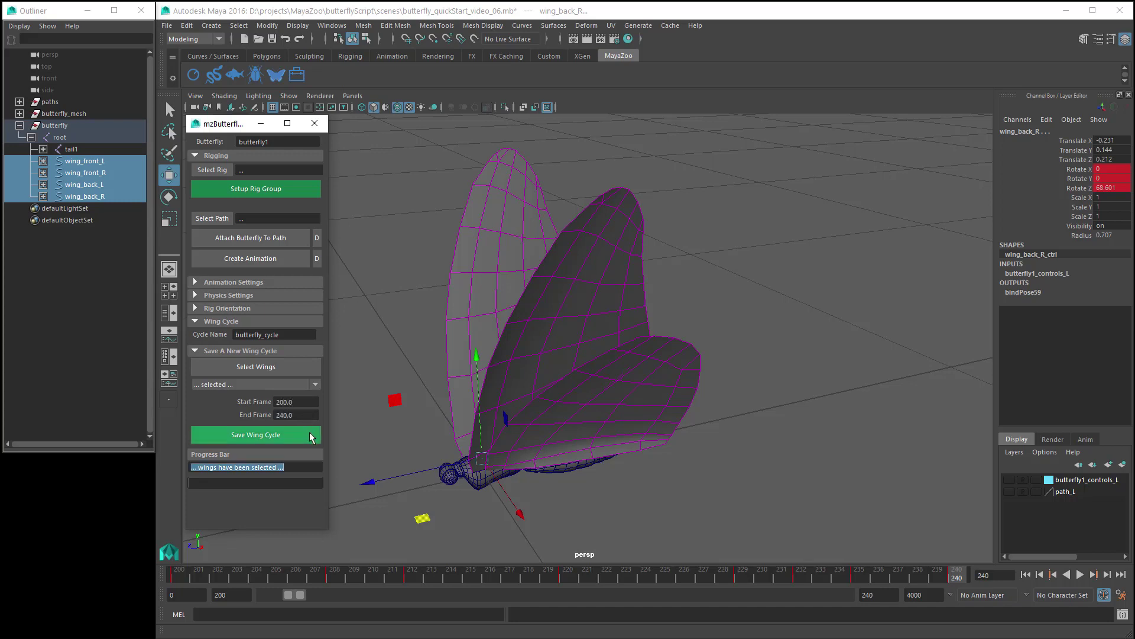
click(311, 436)
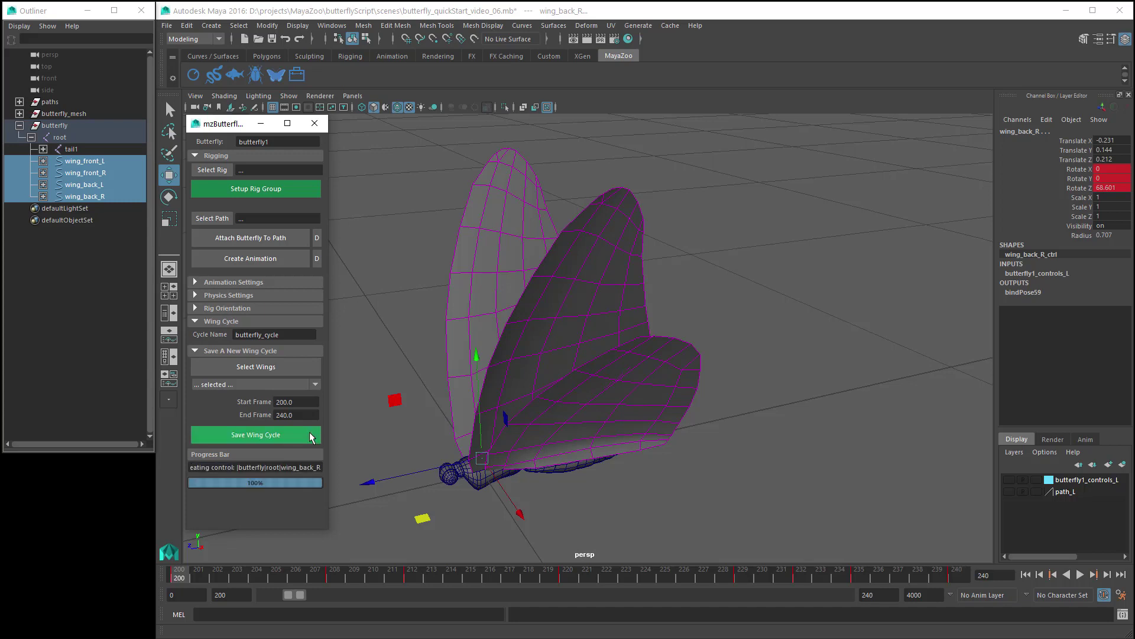
click(377, 436)
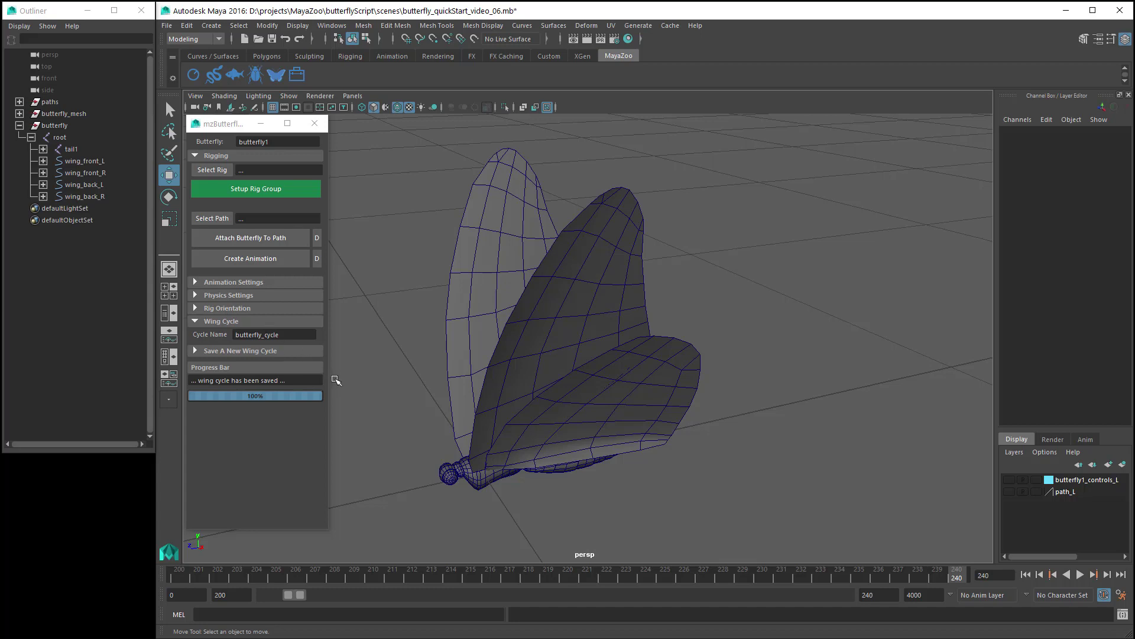
Step: Keep the rig orientation front axis at +x and select the root joint in the Outliner
click(195, 308)
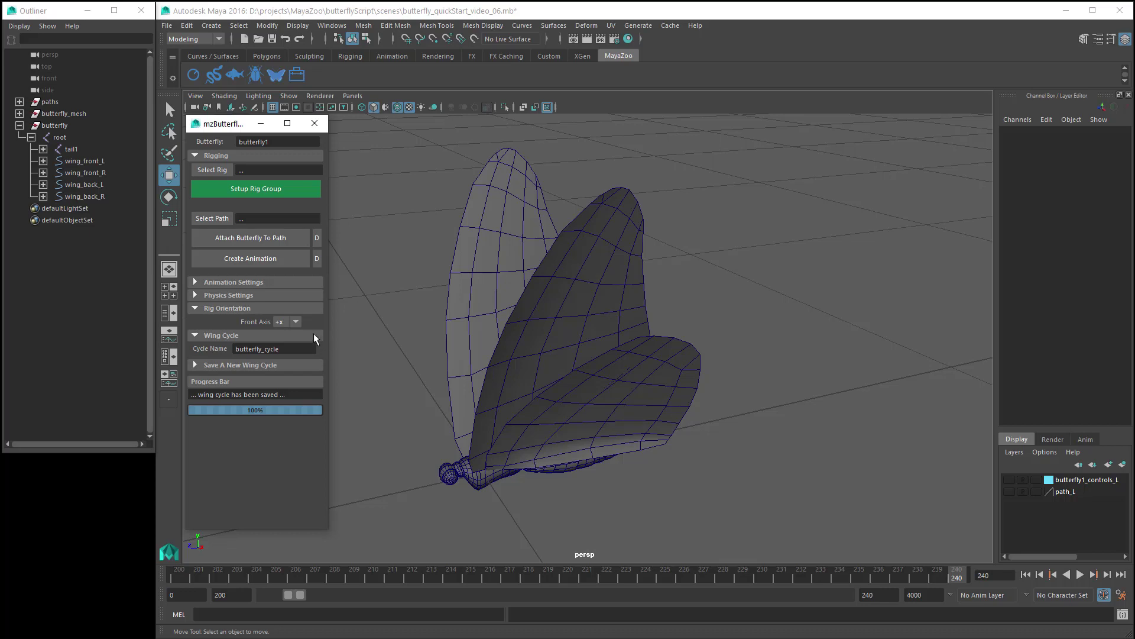
click(295, 322)
click(209, 309)
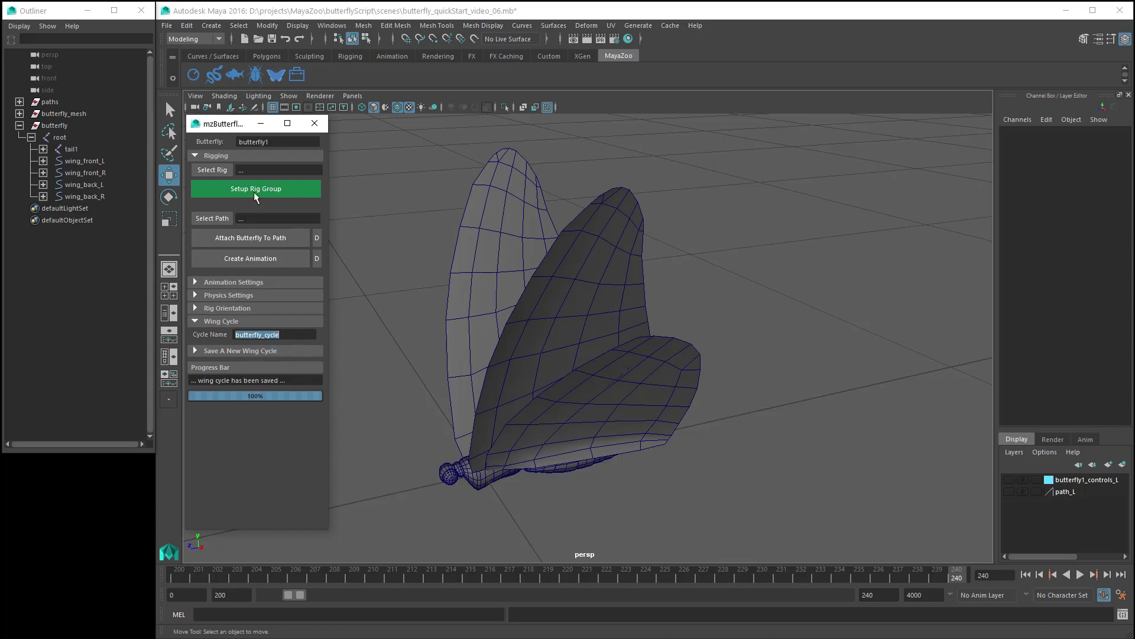
click(277, 142)
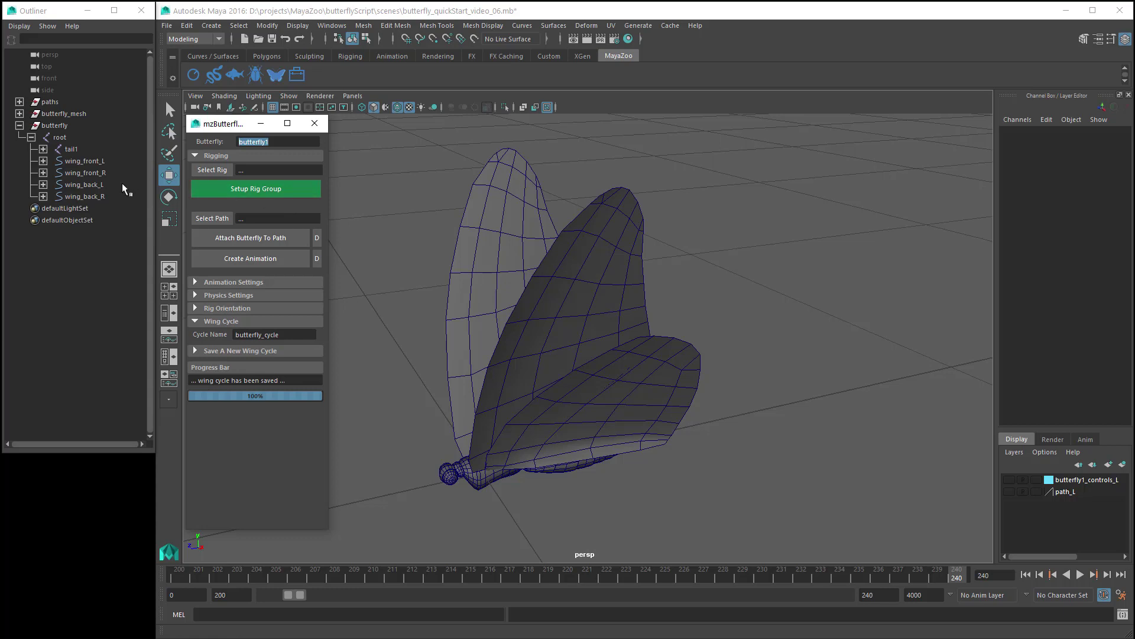
click(72, 136)
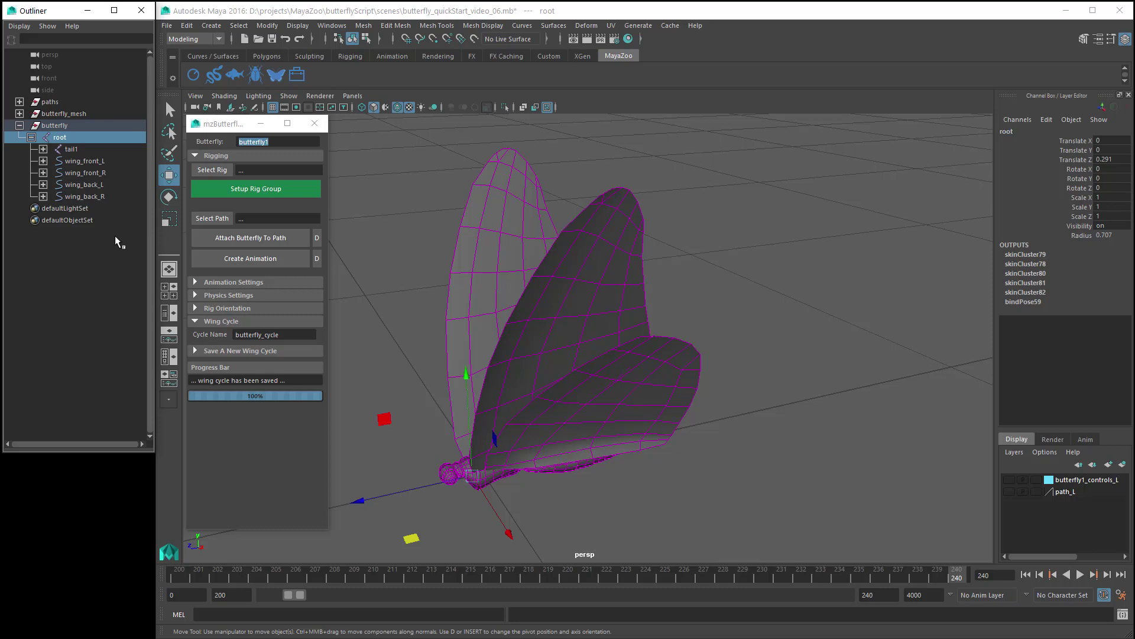
Step: Load the root joint as the butterfly rig and build the butterfly1 rig group
click(108, 125)
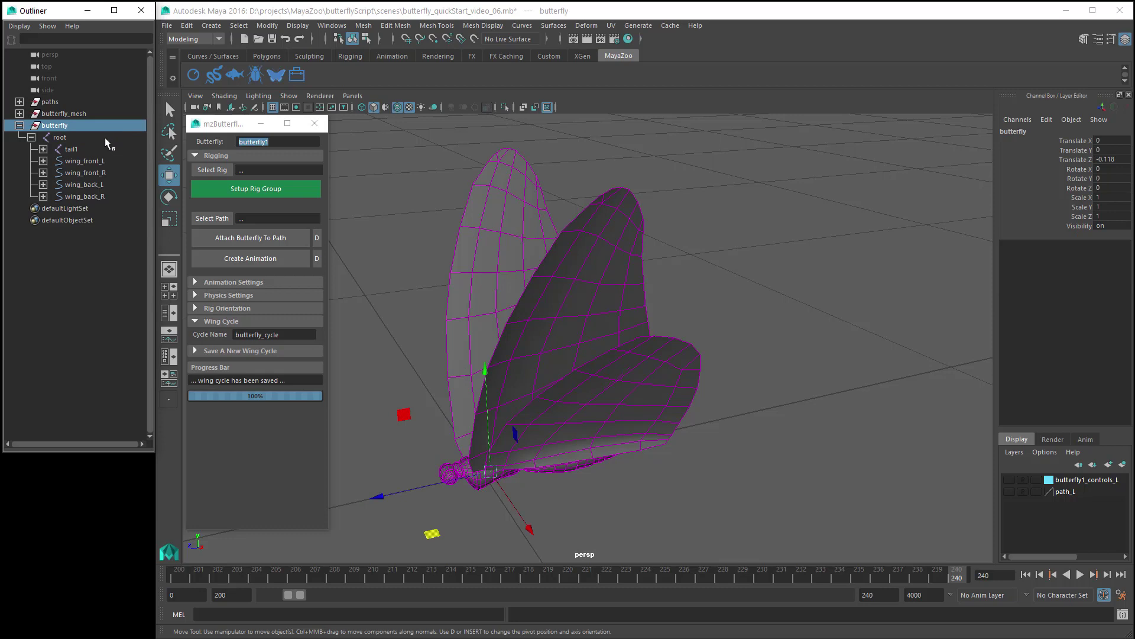
click(105, 137)
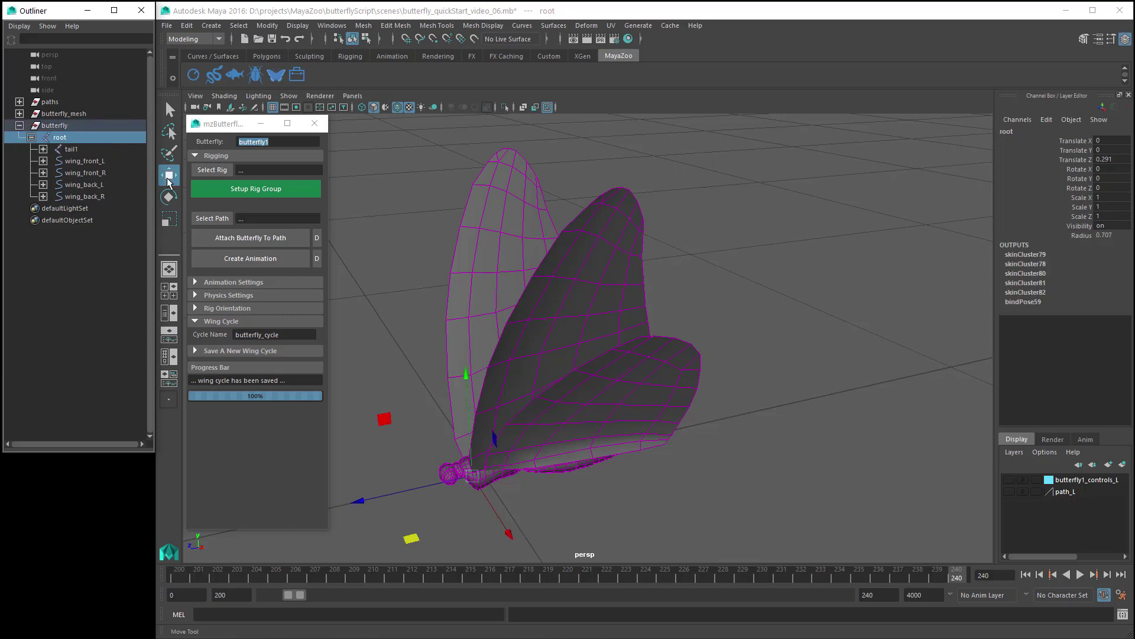
click(218, 170)
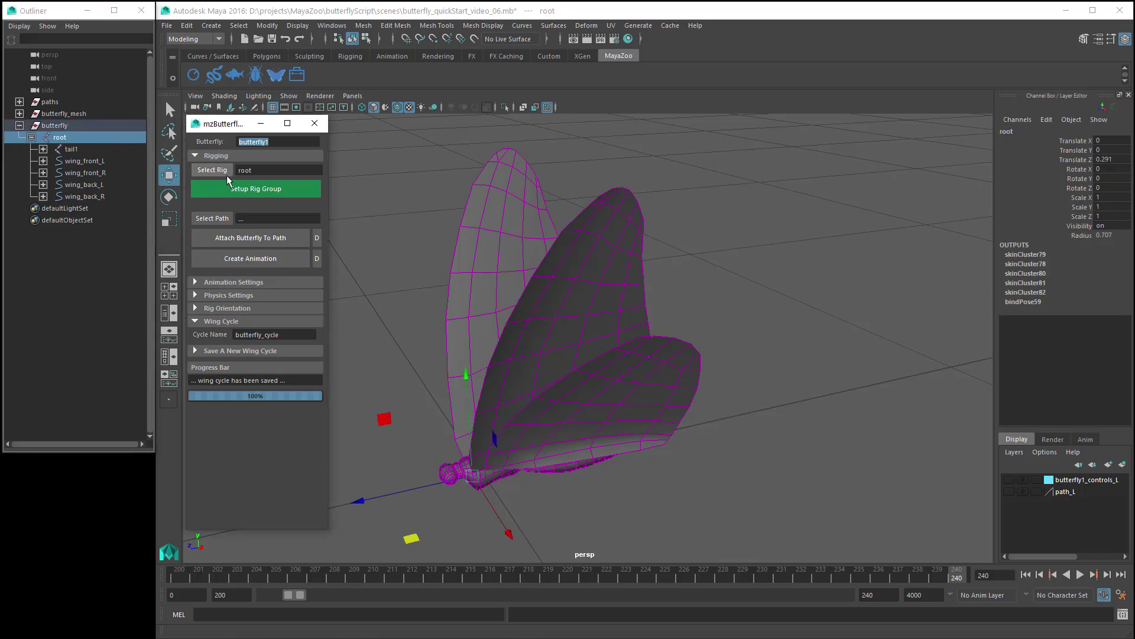
click(292, 190)
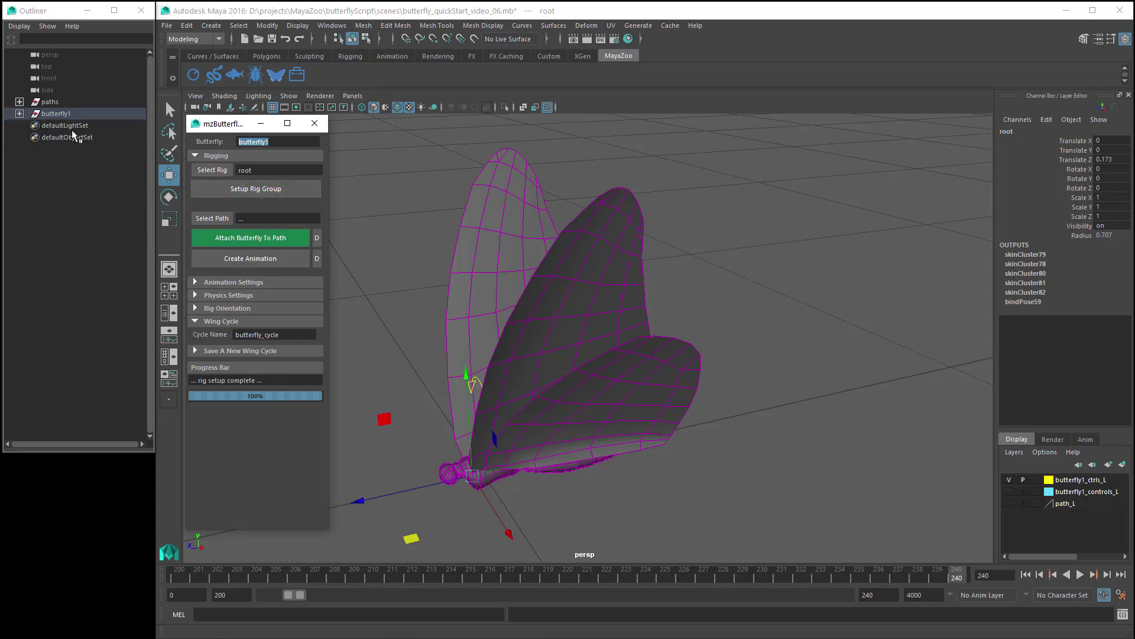
Step: Expand butterfly1's rig, root, mesh and controls groups down to movement_ctrl and rotate_ctrl
click(19, 113)
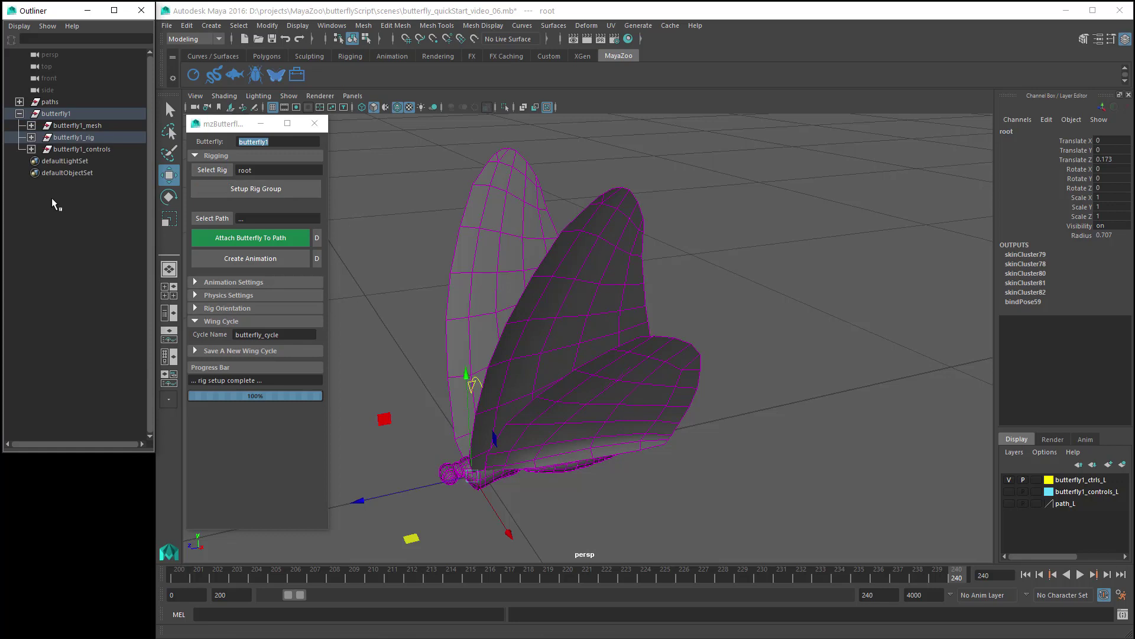
click(31, 137)
click(43, 149)
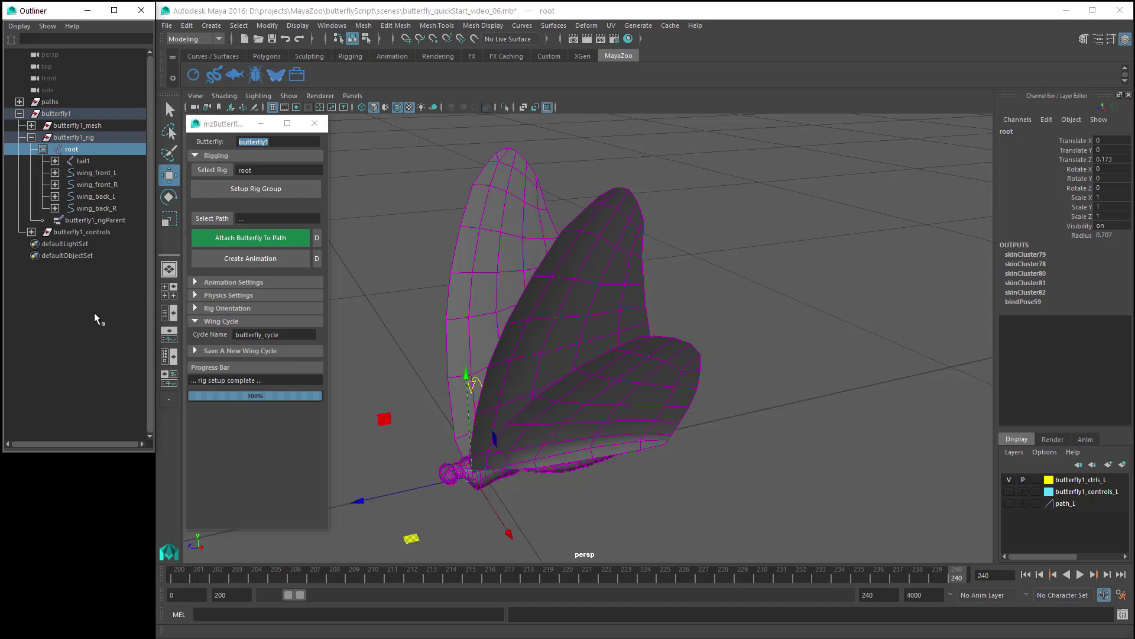
click(31, 125)
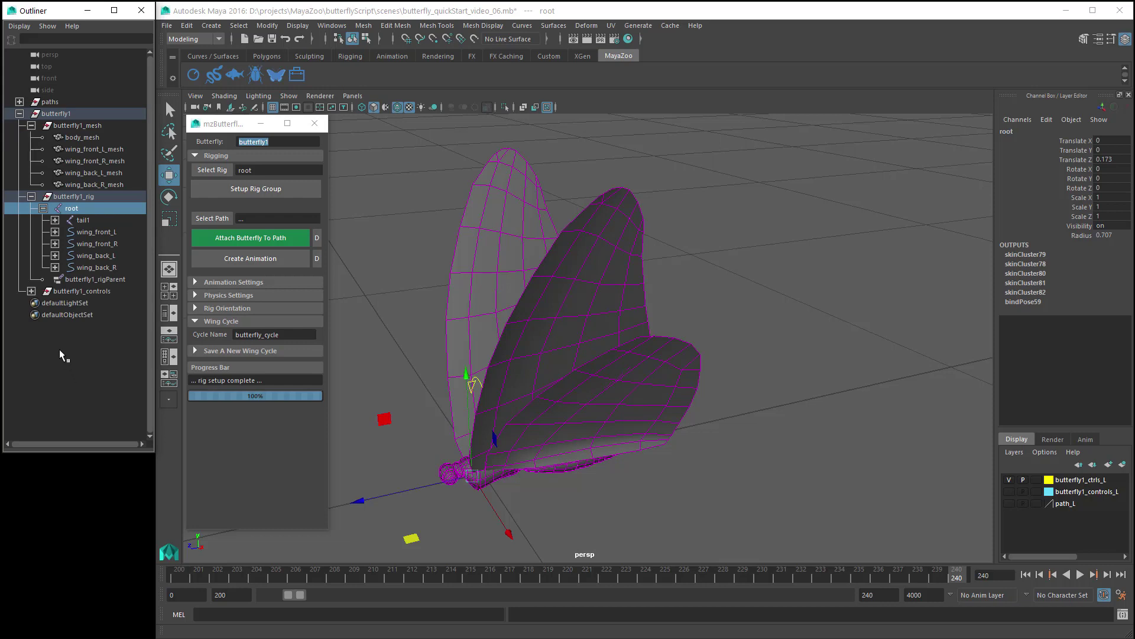
click(31, 291)
click(43, 302)
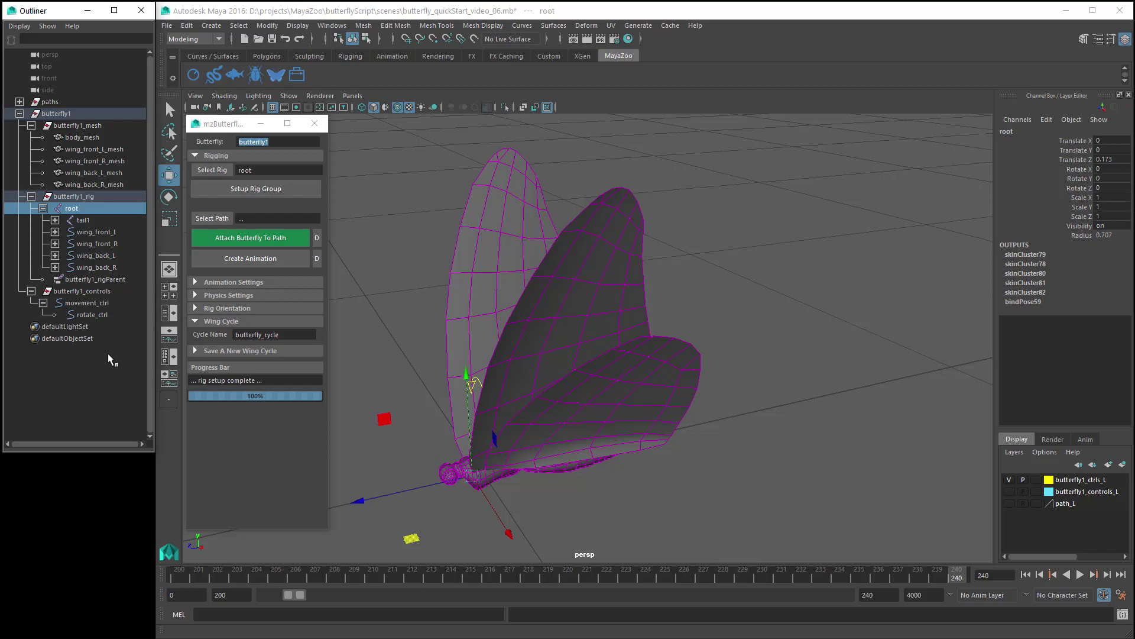
click(119, 300)
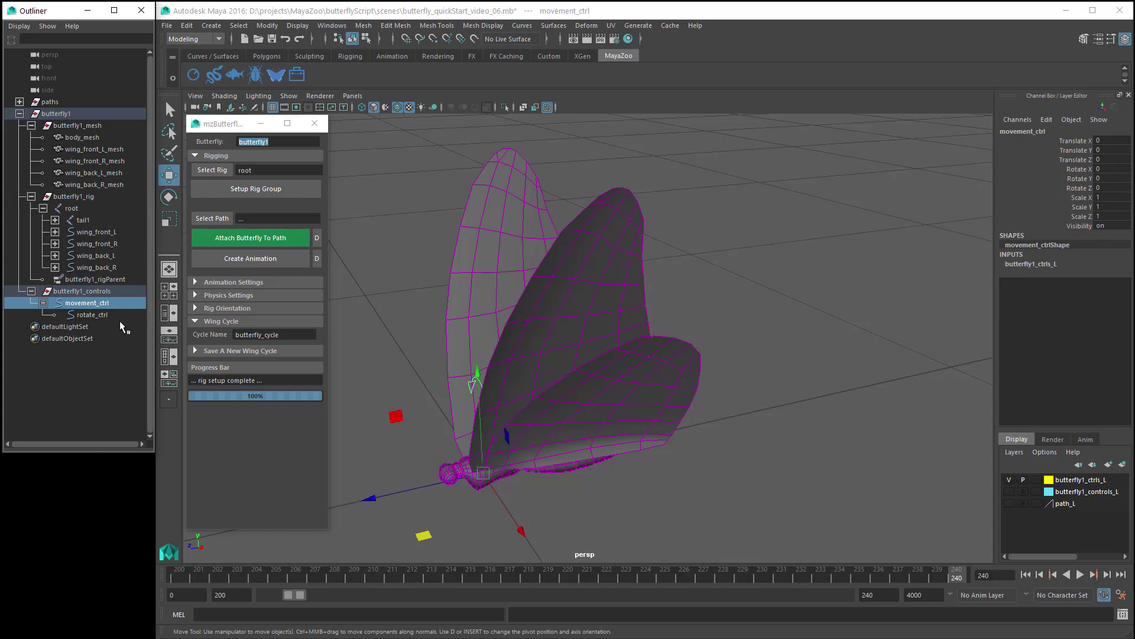
Step: Inspect rotate_ctrl and butterfly1_rigParent, then expand the paths group to show path1
click(117, 314)
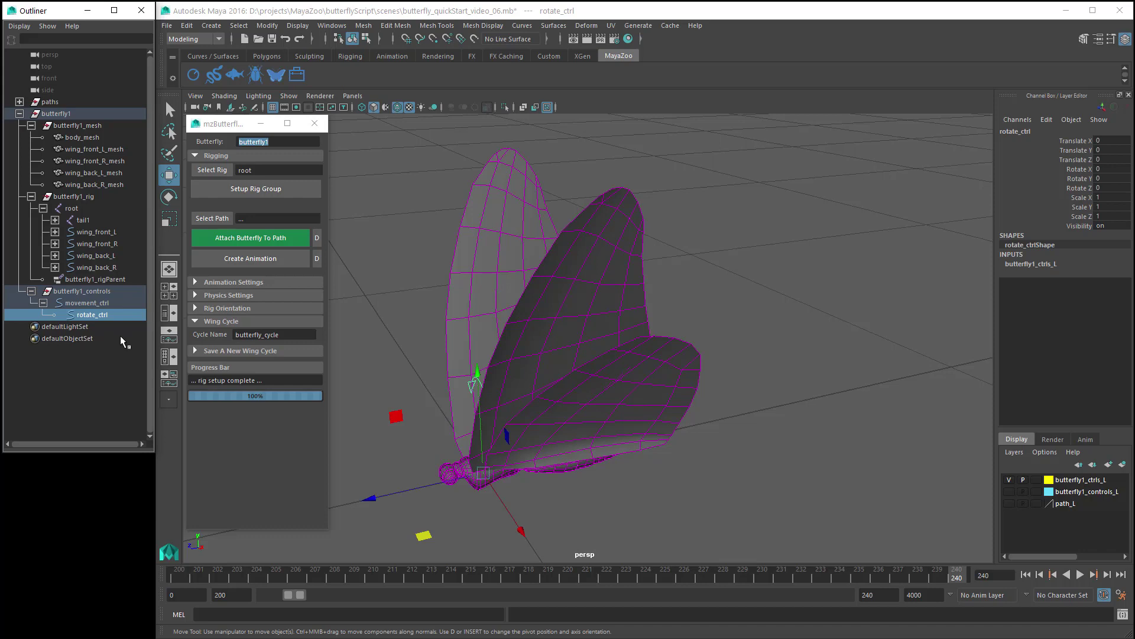
click(119, 280)
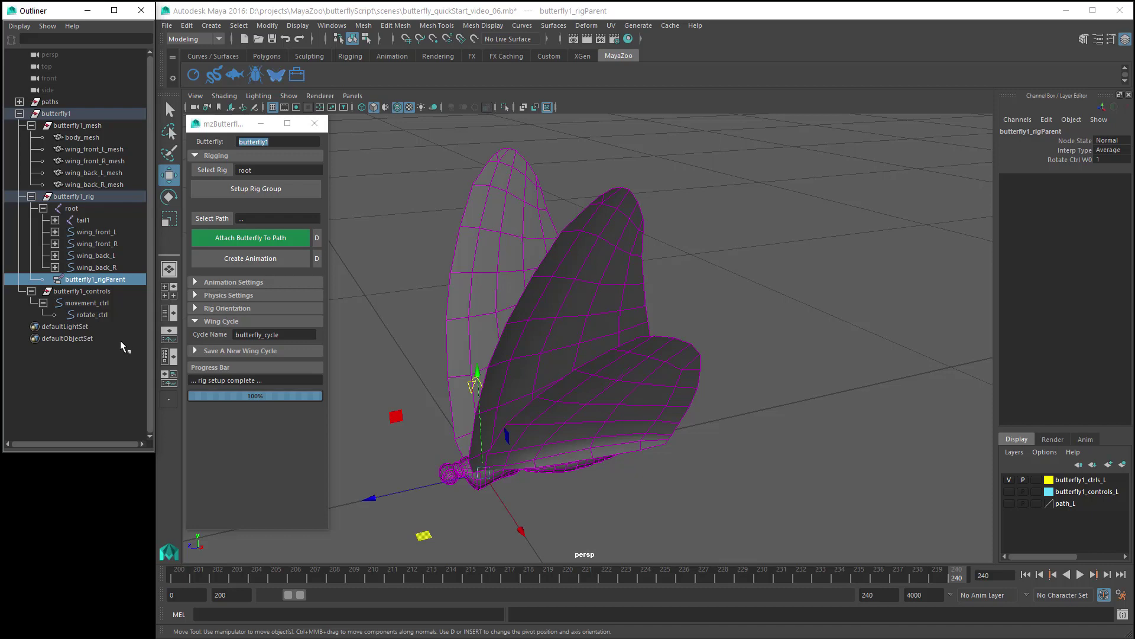
click(19, 102)
Step: Swap the controls layer for path_L, frame the path1 curve, and load path1 in mzButterfly
click(62, 114)
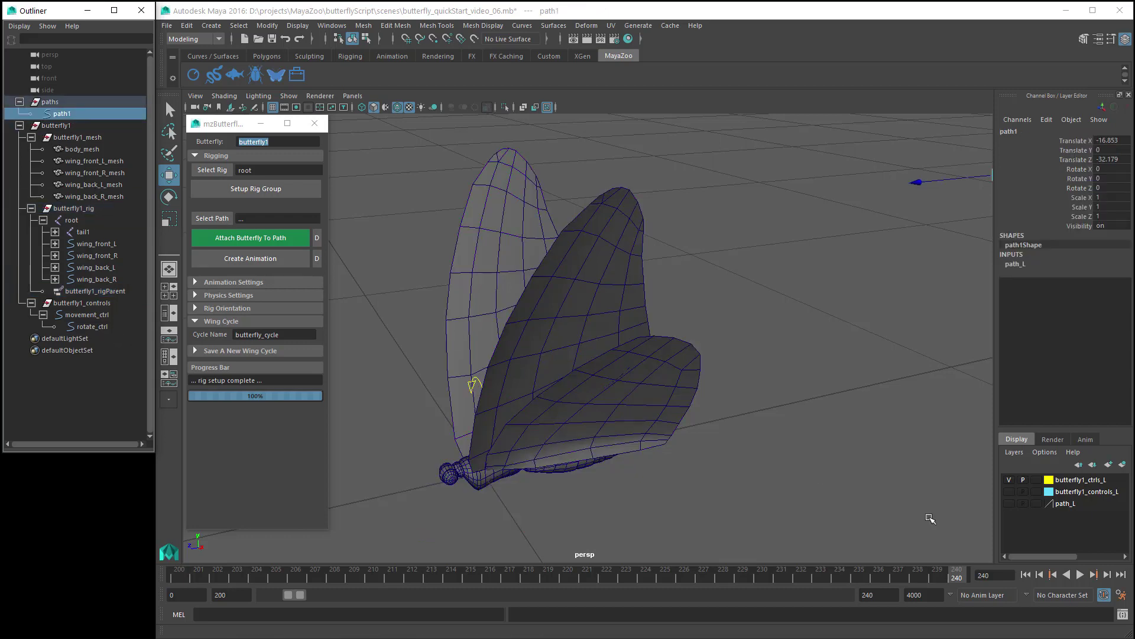
click(1009, 503)
click(1009, 479)
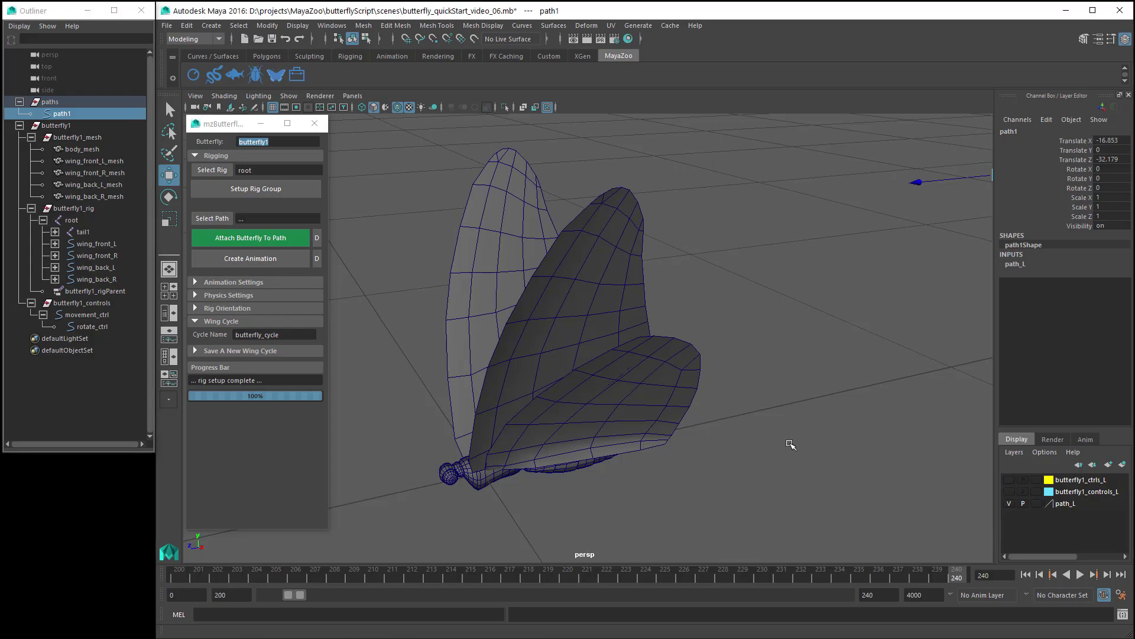
key(f)
alt+drag(715, 426, 808, 431)
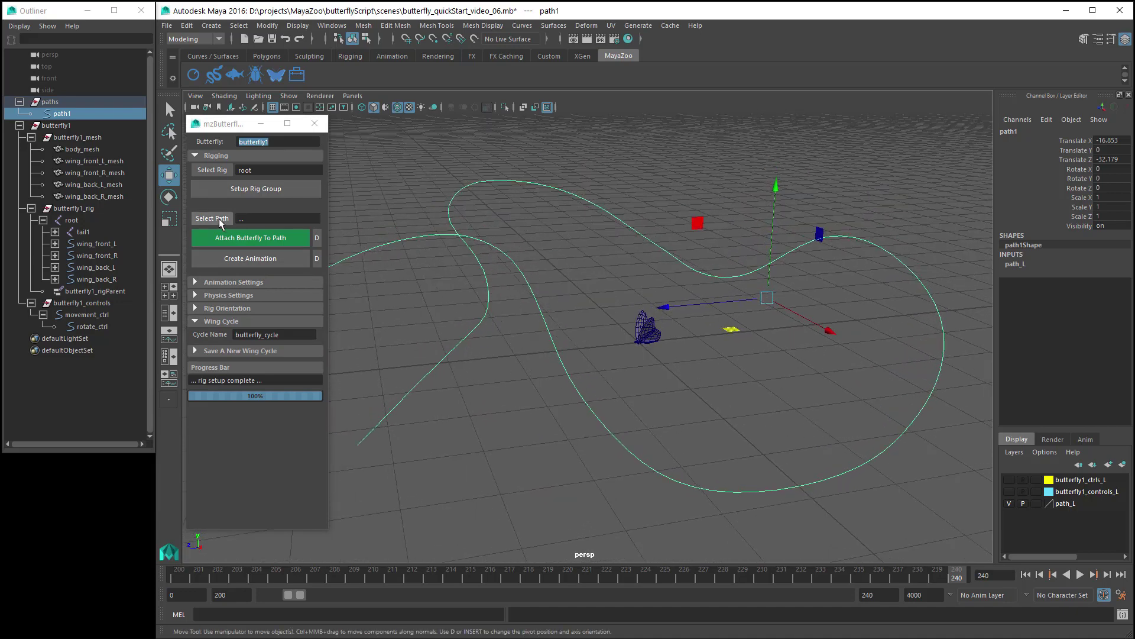
click(220, 218)
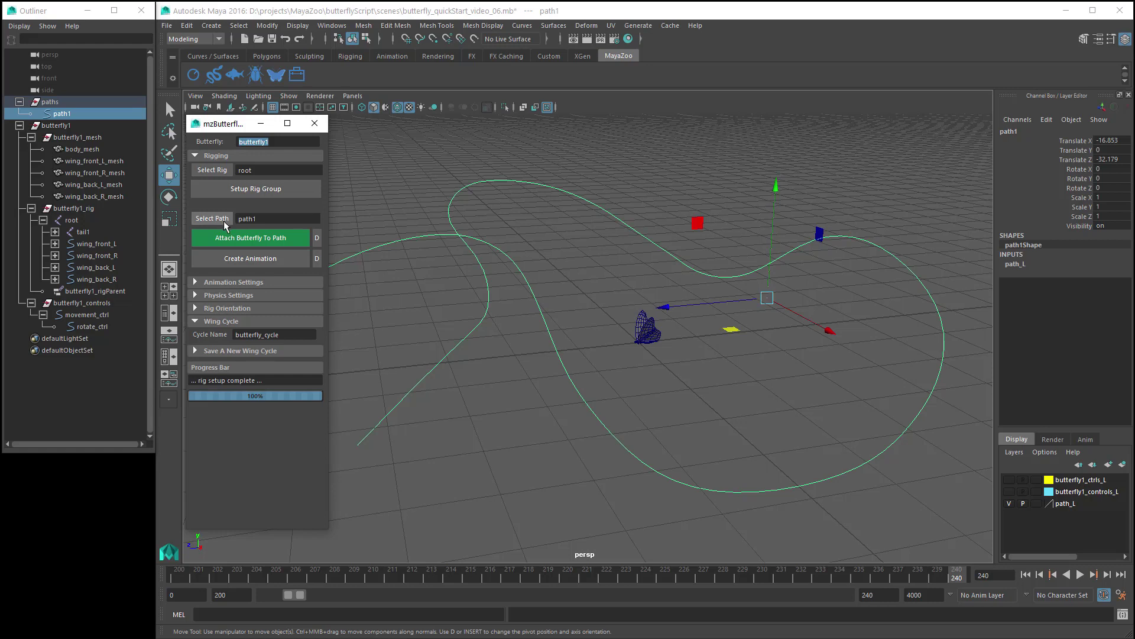
Step: Attach the butterfly to path1, set playback range 300–450, and play it
click(296, 239)
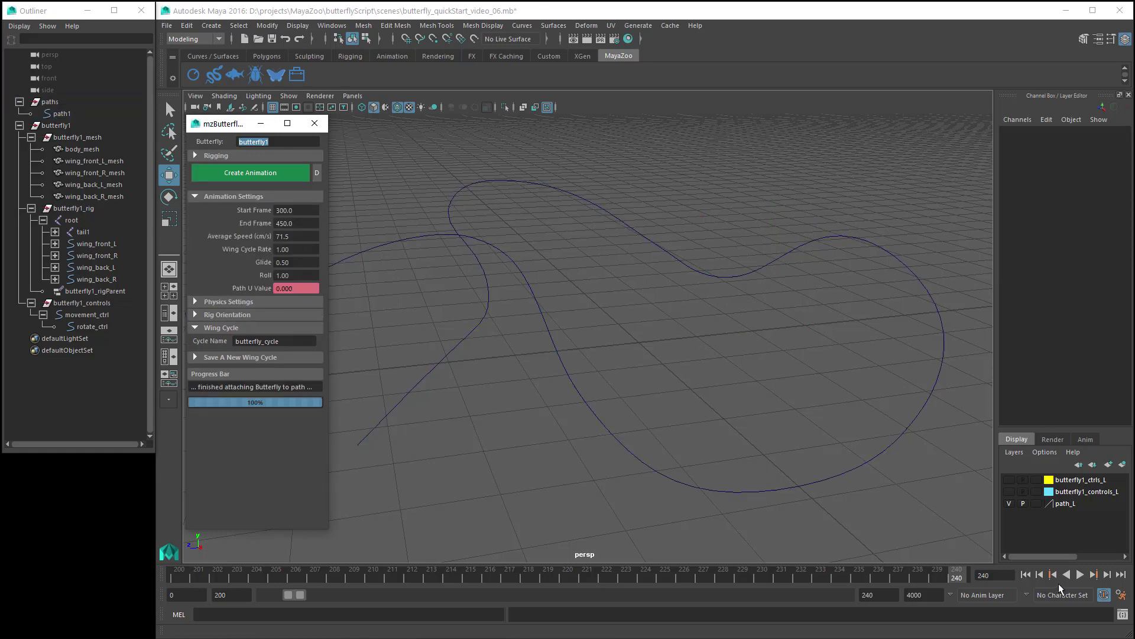
alt+middle_drag(828, 464, 821, 413)
click(212, 594)
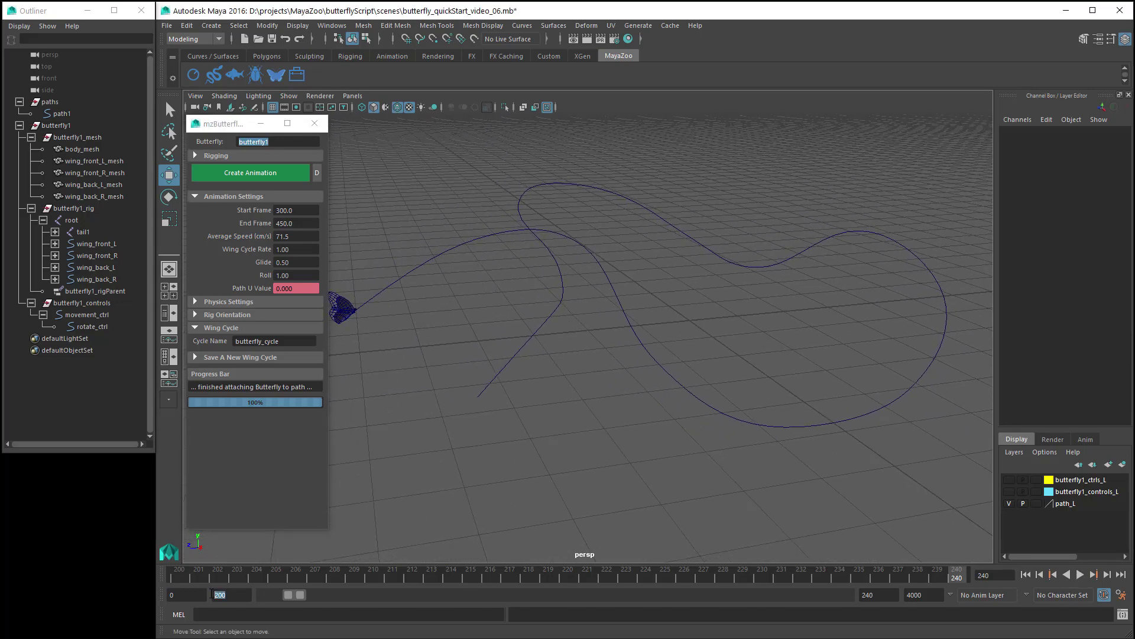
text(300)
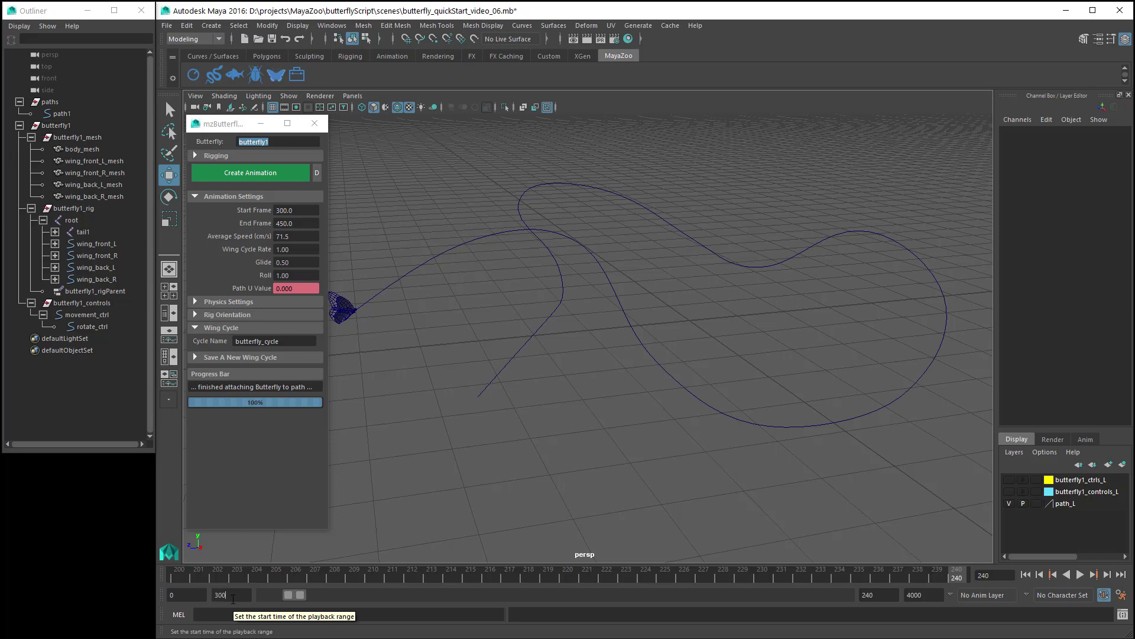
key(Tab)
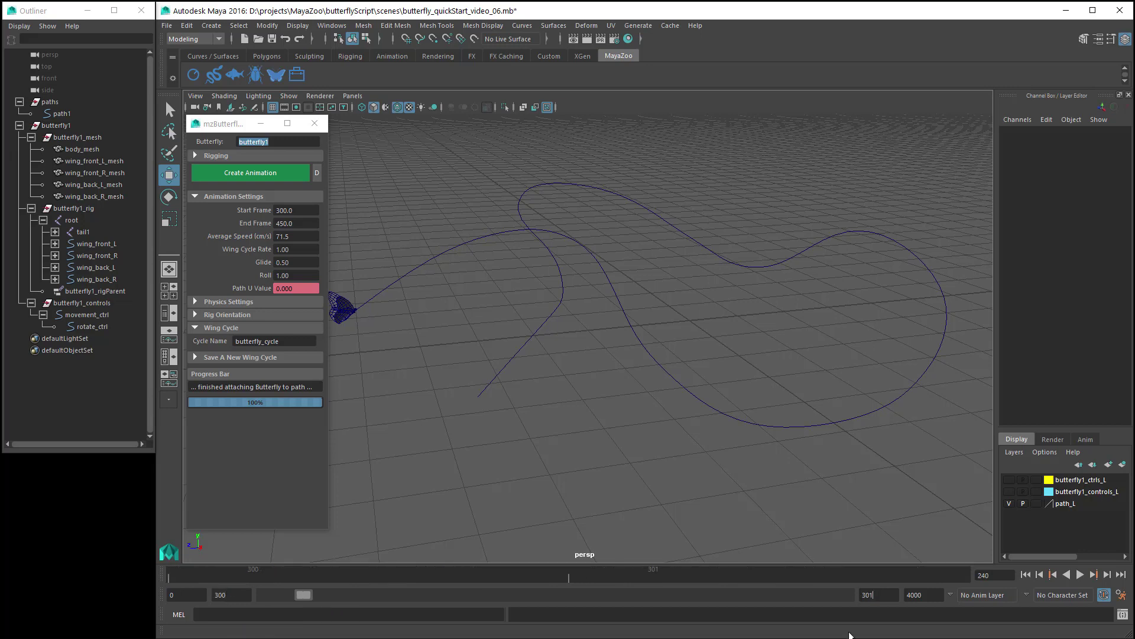
double_click(864, 596)
text(450)
key(Tab)
click(1081, 574)
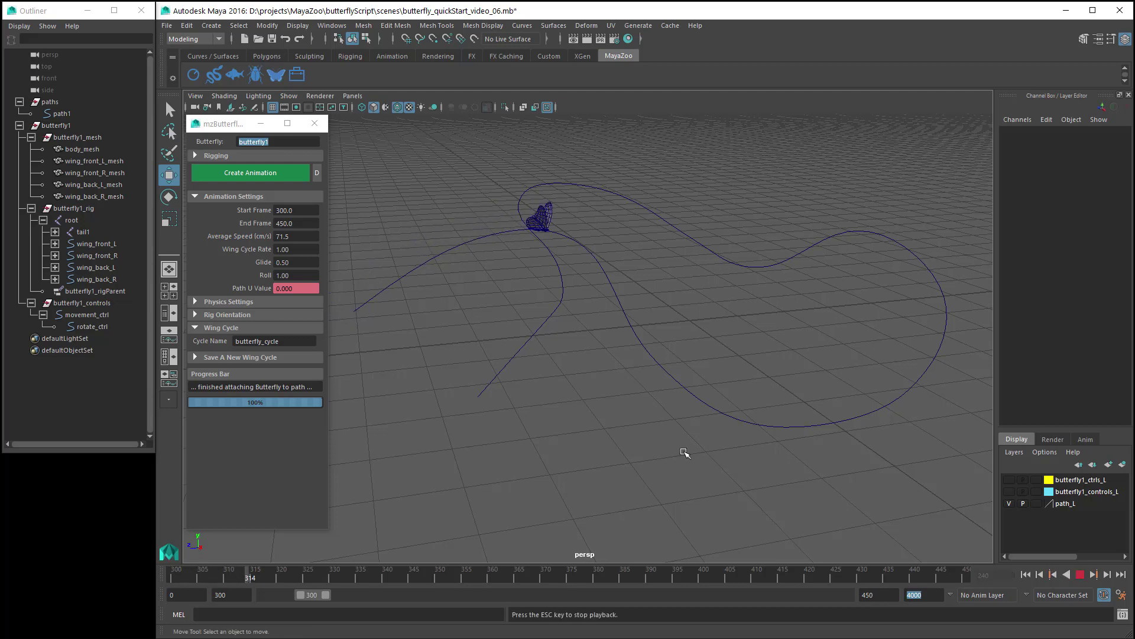
Step: Select the butterfly1 group and create its flight animation along path1
alt+middle_drag(631, 413, 617, 406)
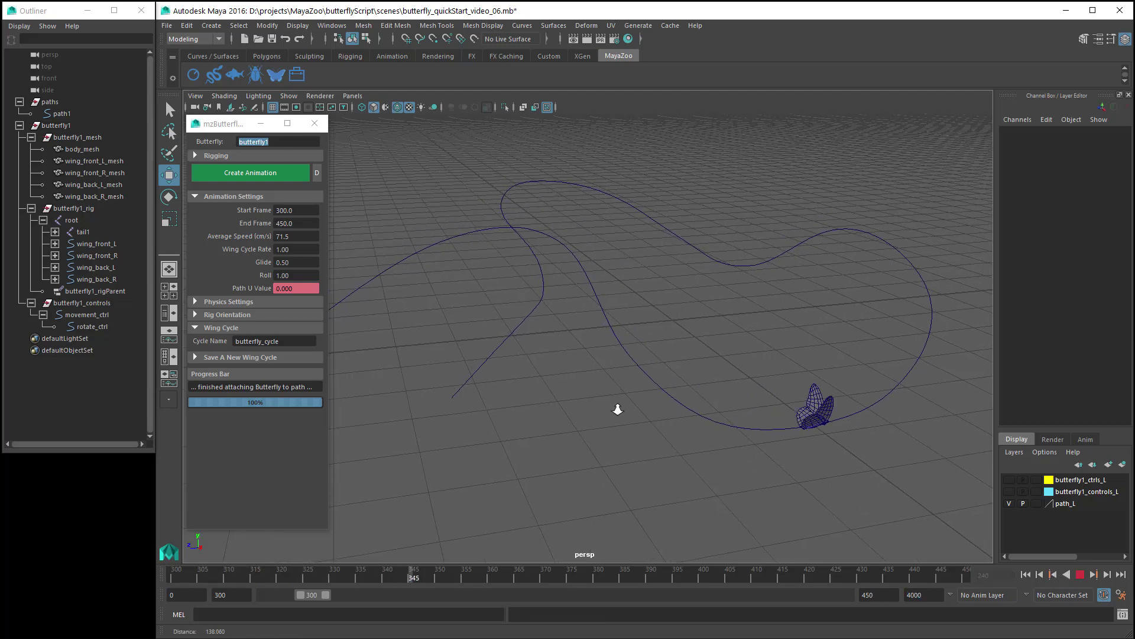
click(65, 126)
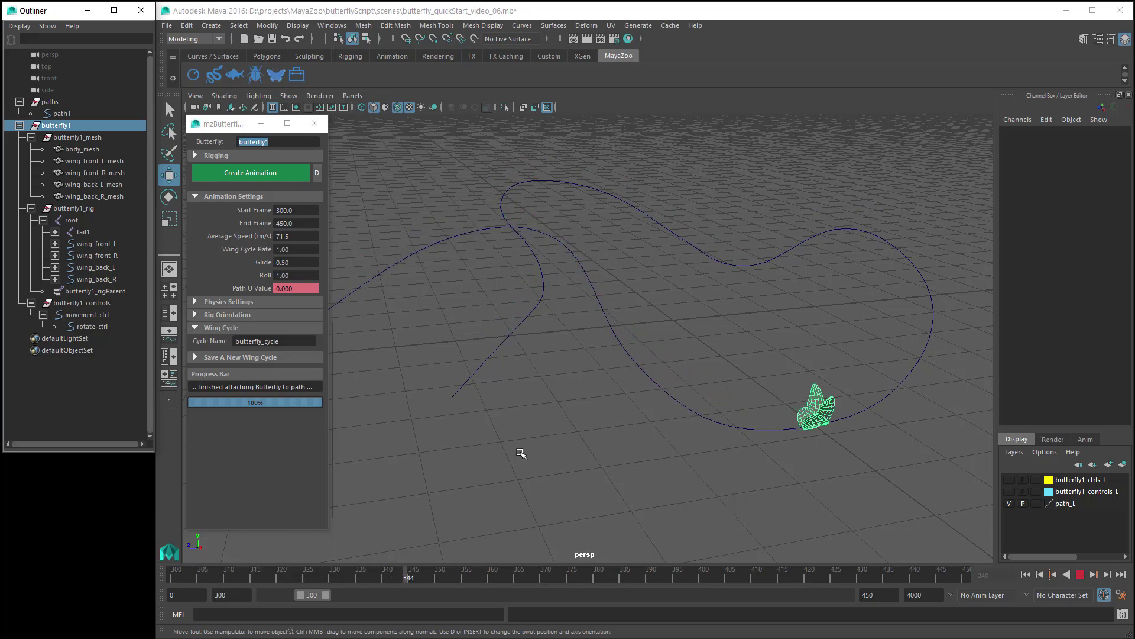
click(289, 171)
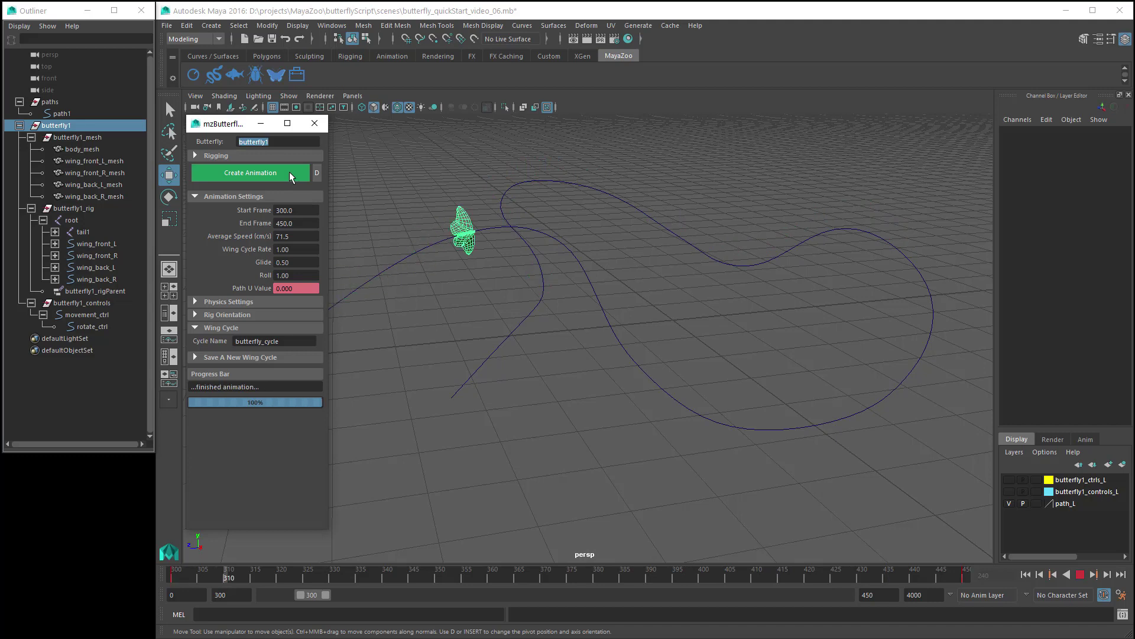
Step: Play the flight while hiding and reshowing the path_L layer, stopping at frame 411
click(1009, 503)
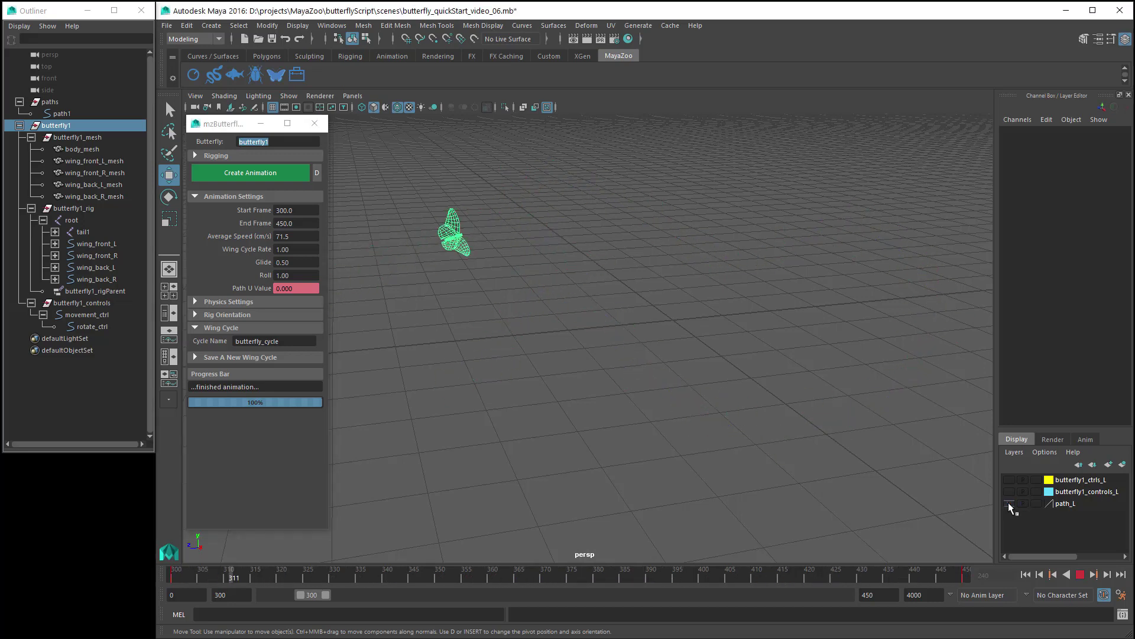
click(1009, 503)
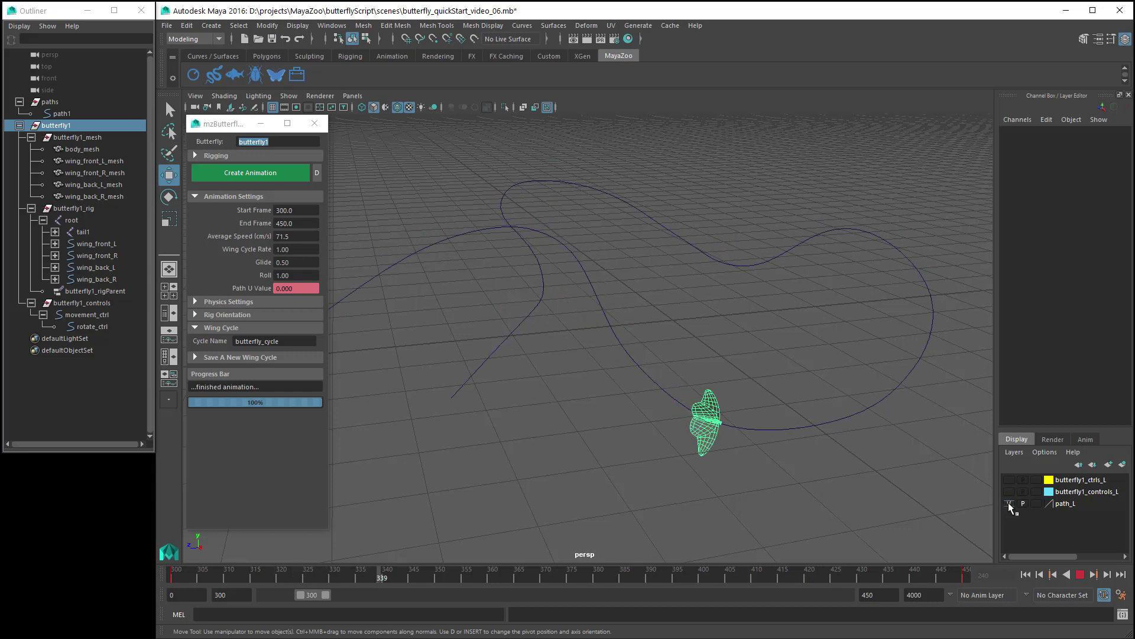
click(1080, 574)
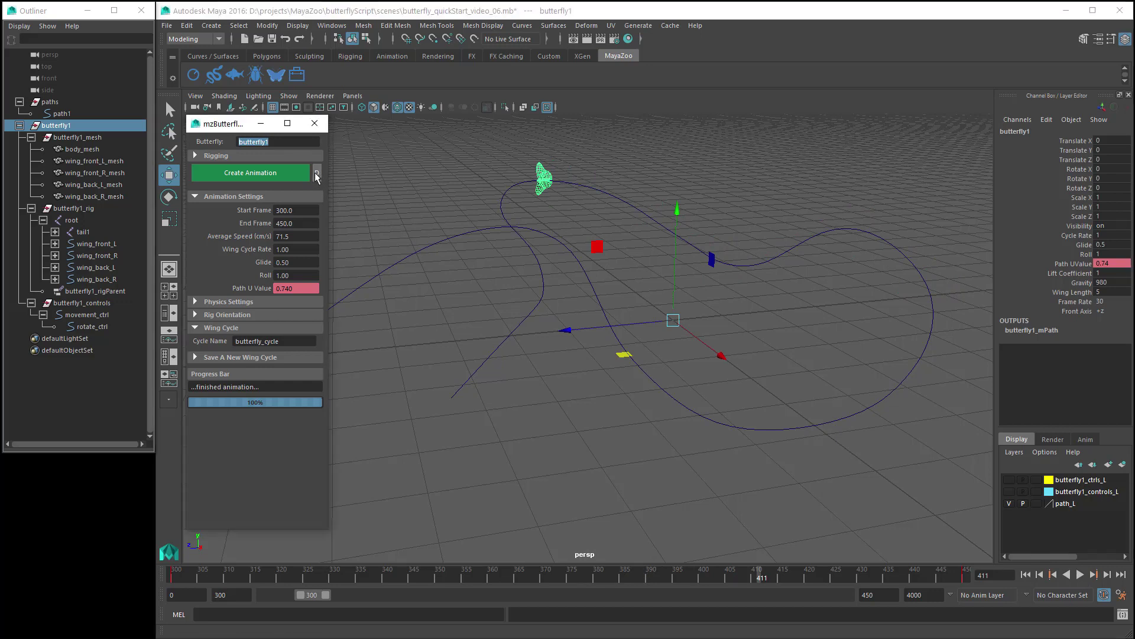
Step: In Rigging, detach the butterfly, reattach it to path1 and rebuild its flight from frame 300
click(195, 155)
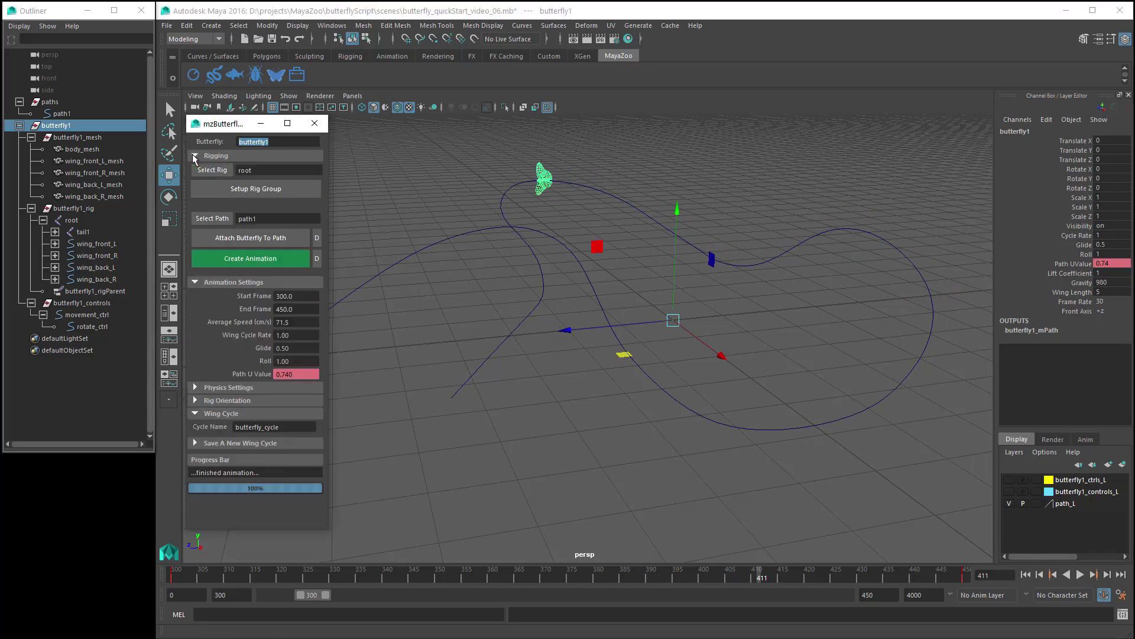
click(317, 237)
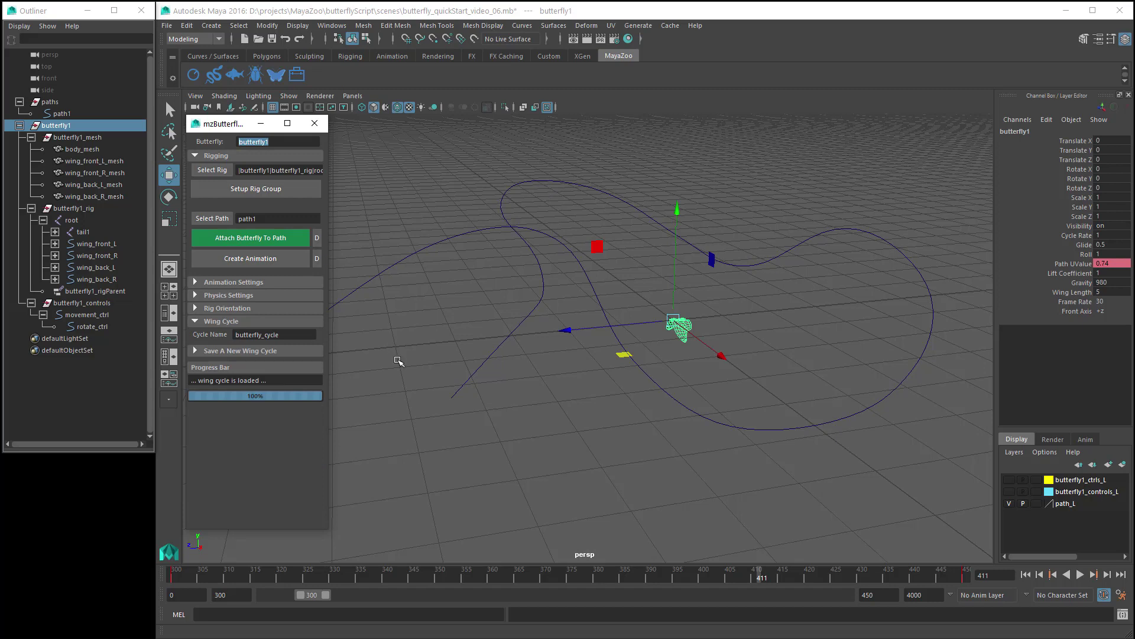
click(283, 238)
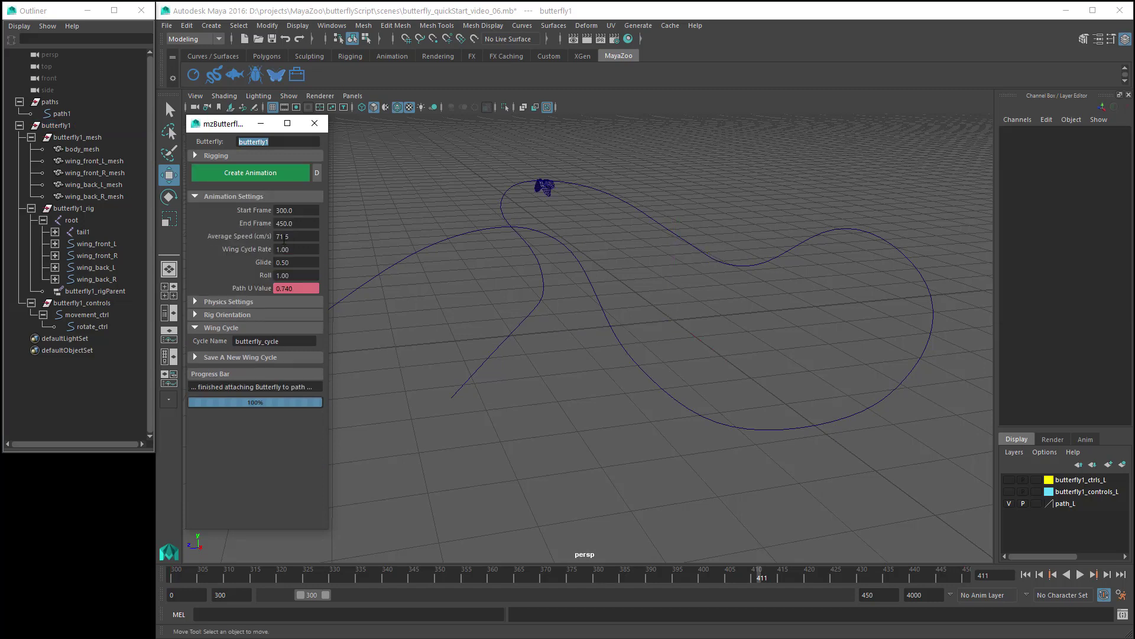
click(282, 172)
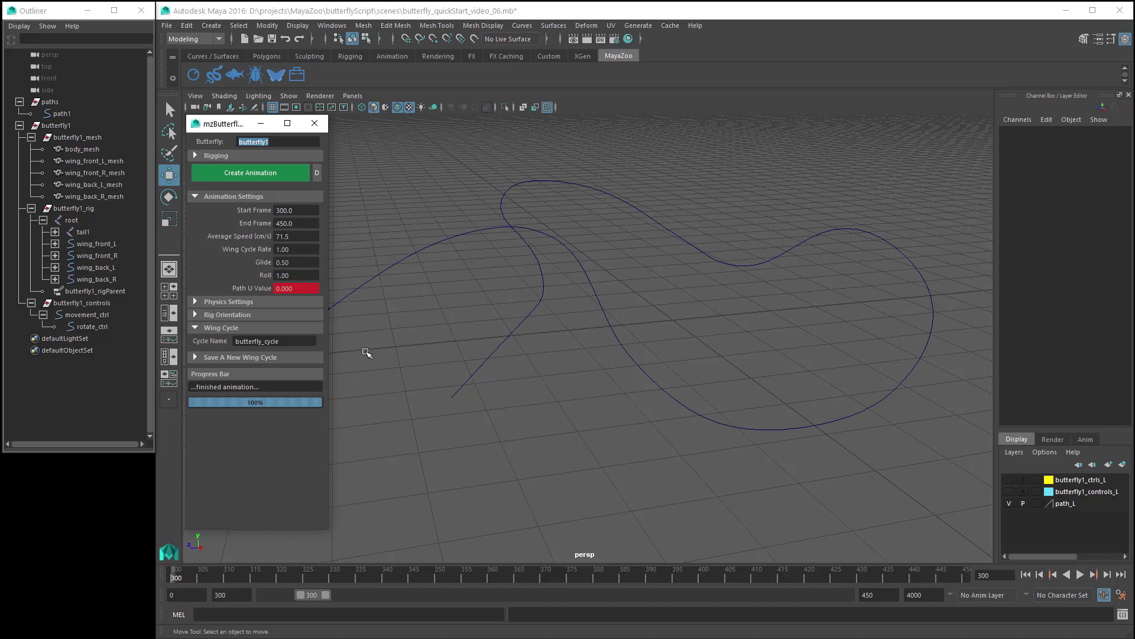
Step: Select the butterfly1 group and scrub to frame 450 to confirm it reaches the path's end
alt+middle_drag(432, 390, 487, 380)
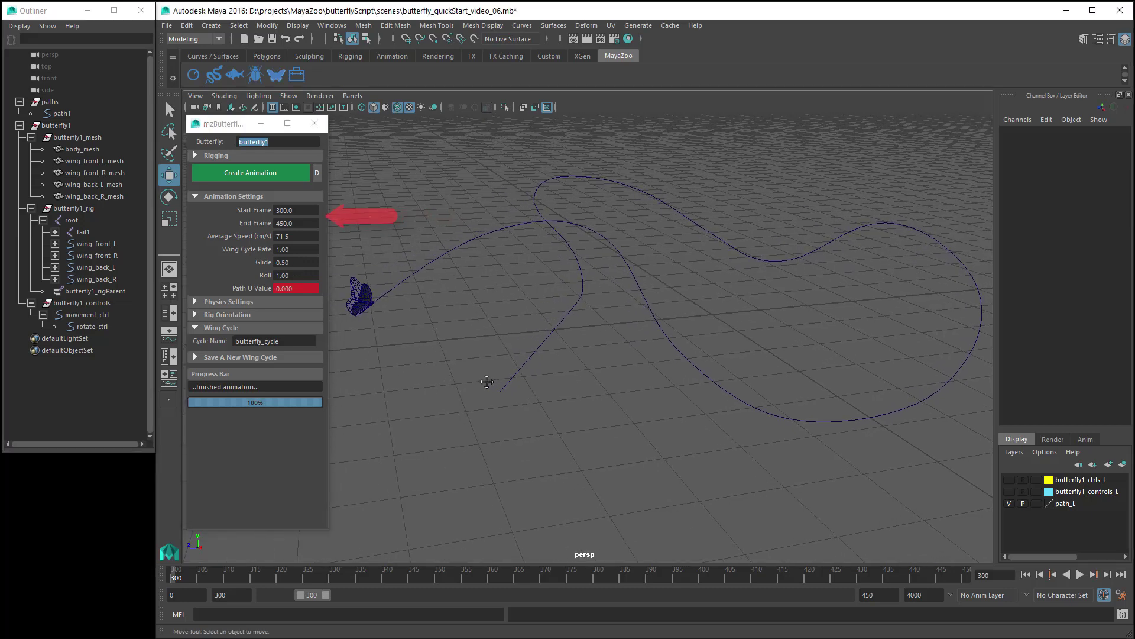
click(82, 127)
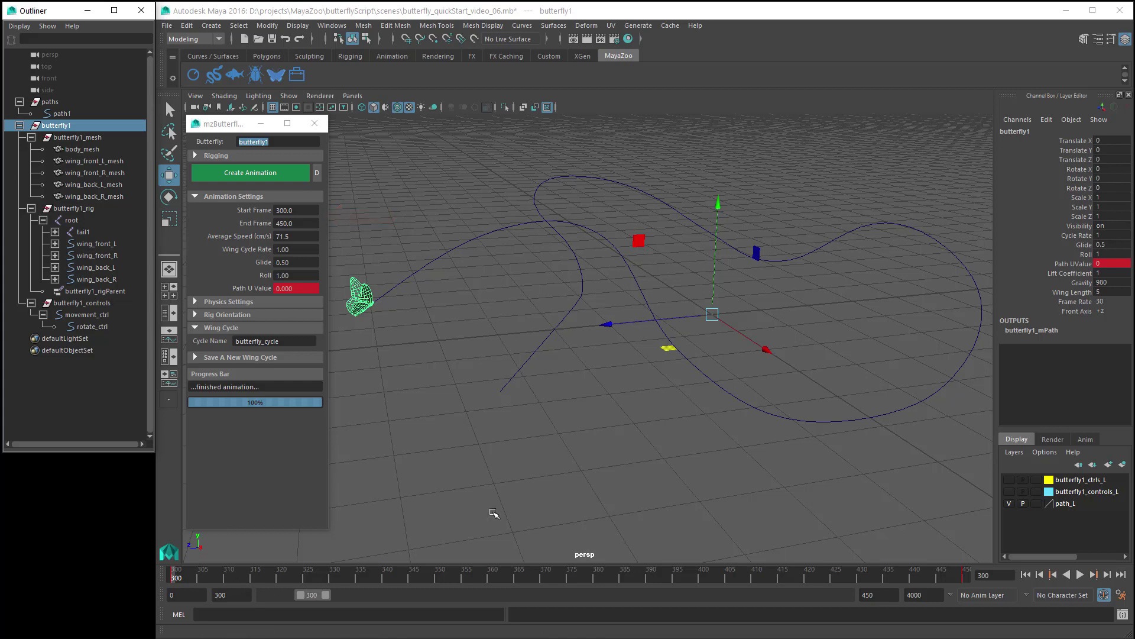
key(q)
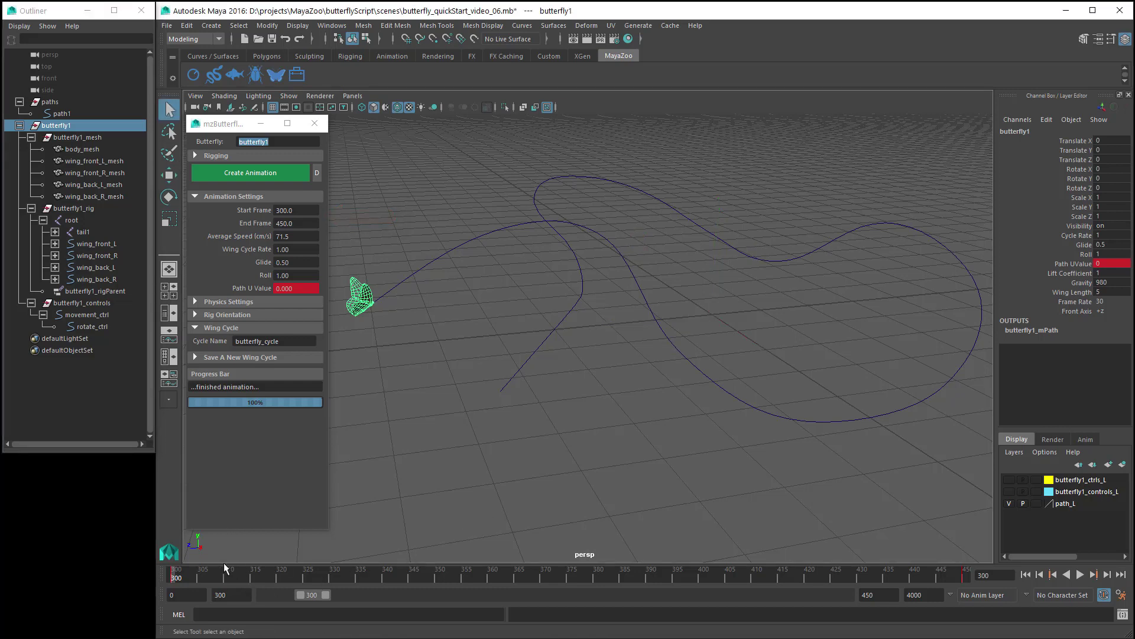
drag(176, 576, 992, 587)
scroll(539, 482, up, 5)
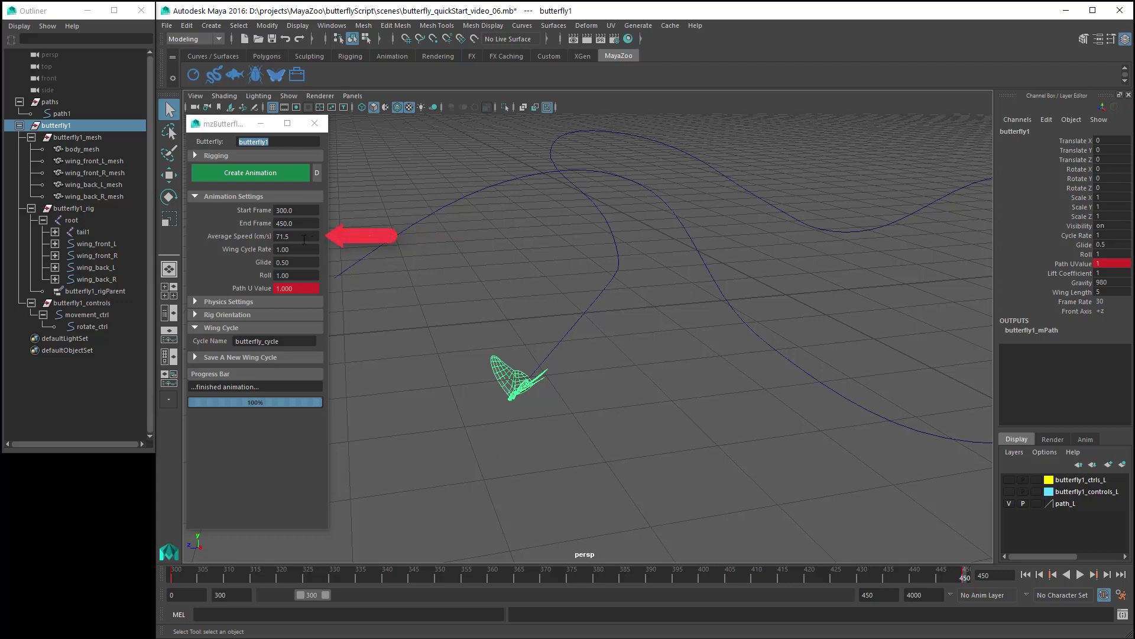
Step: Try an Average Speed of 100, then restore End Frame to 450
drag(303, 238, 281, 236)
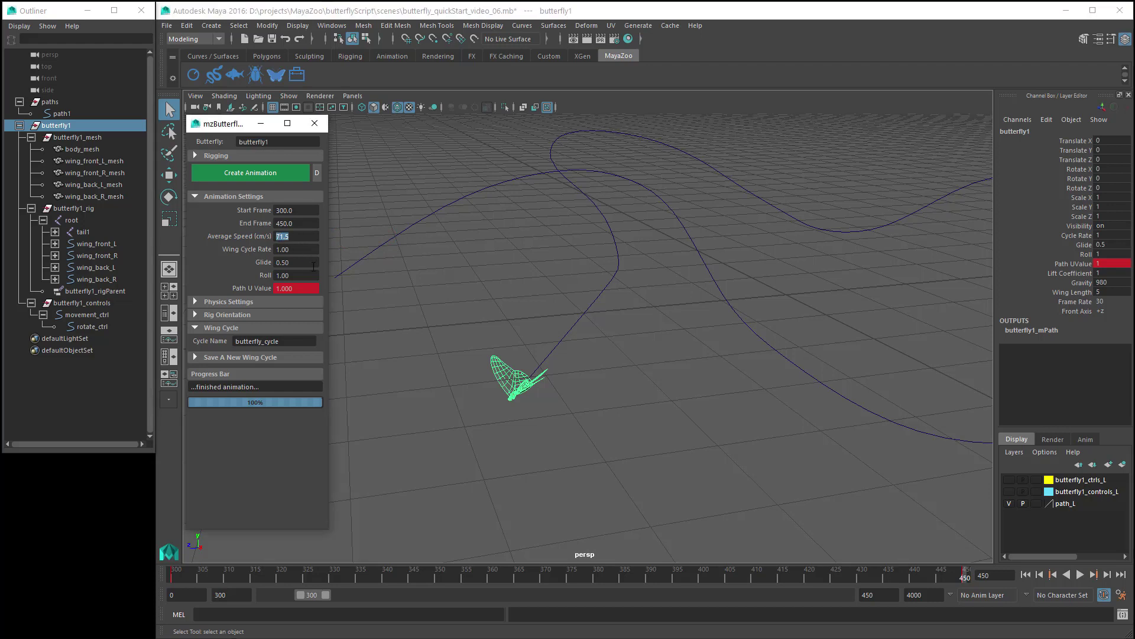
key(Tab)
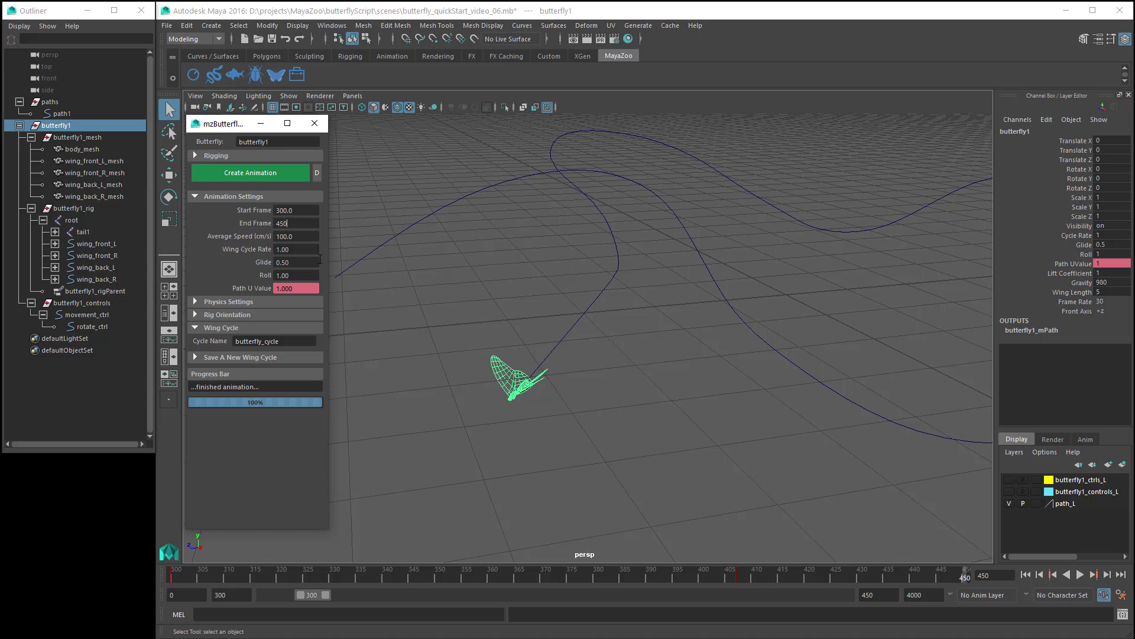
key(Tab)
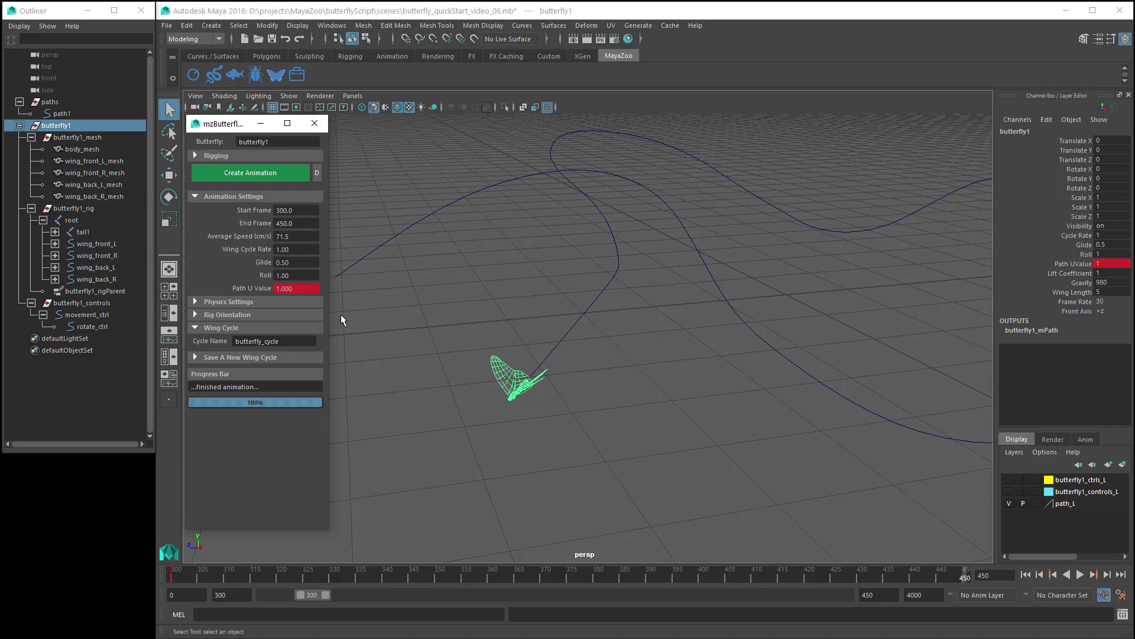
Step: Play the animation, frame the butterfly in view and hide the path_L layer
click(1080, 574)
alt+middle_drag(728, 402, 660, 428)
mouse_move(660, 429)
alt+mouse_down()
mouse_move(555, 401)
mouse_move(674, 418)
alt+mouse_up()
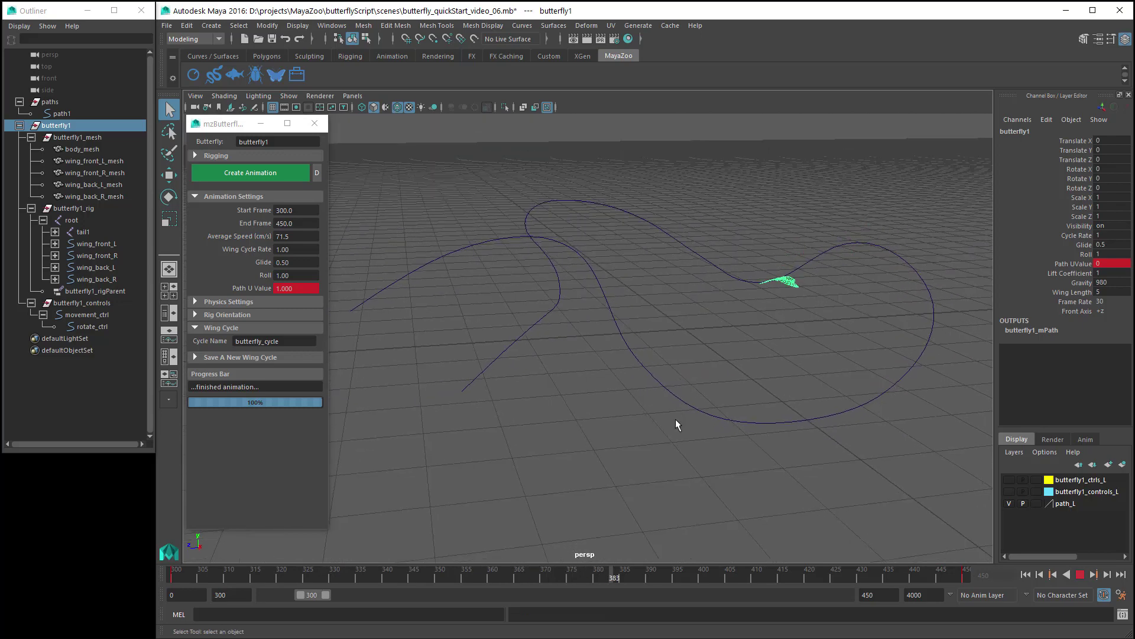
click(1008, 503)
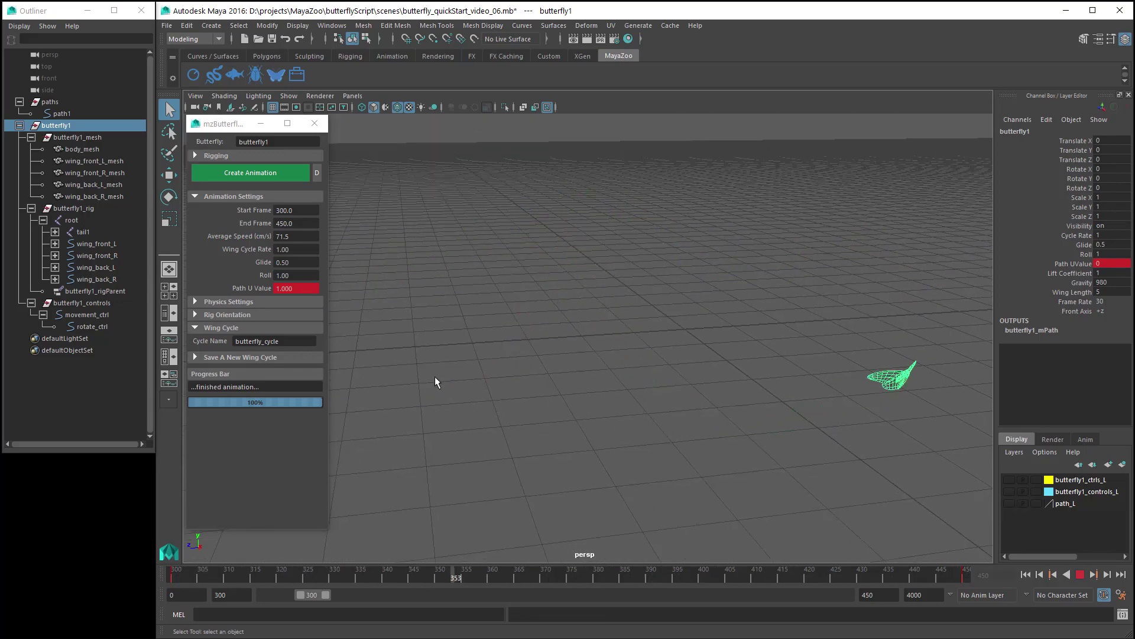
Step: Test Wing Cycle Rate 0.2 and then 5, rebuilding the animation each time
double_click(273, 249)
text(0.2)
key(Tab)
click(250, 172)
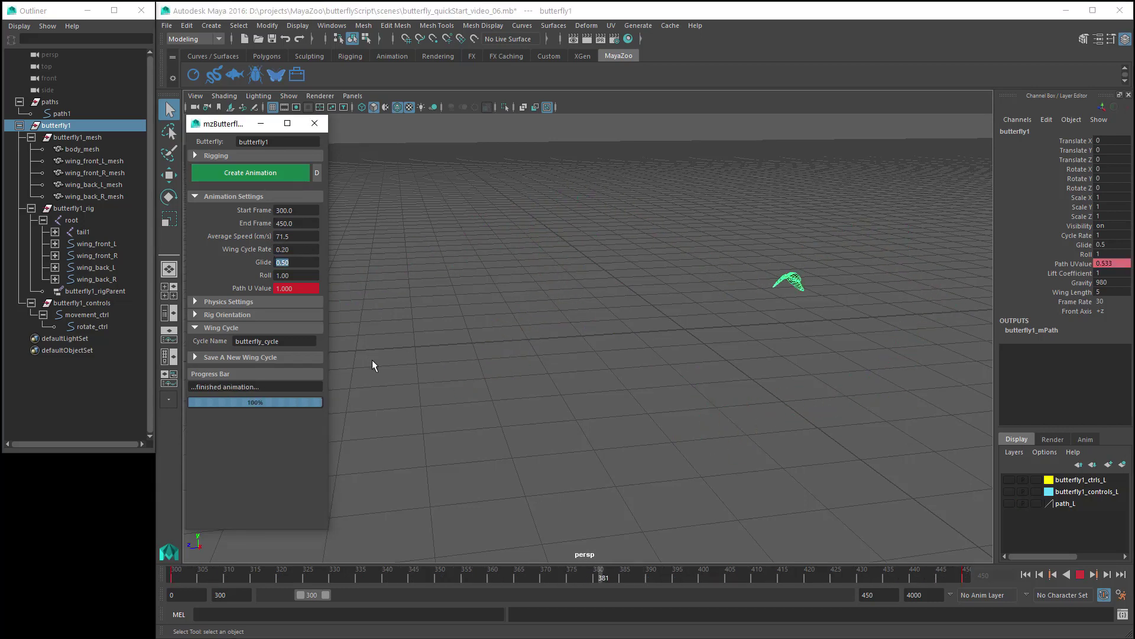
double_click(290, 249)
text(5)
key(Return)
click(264, 167)
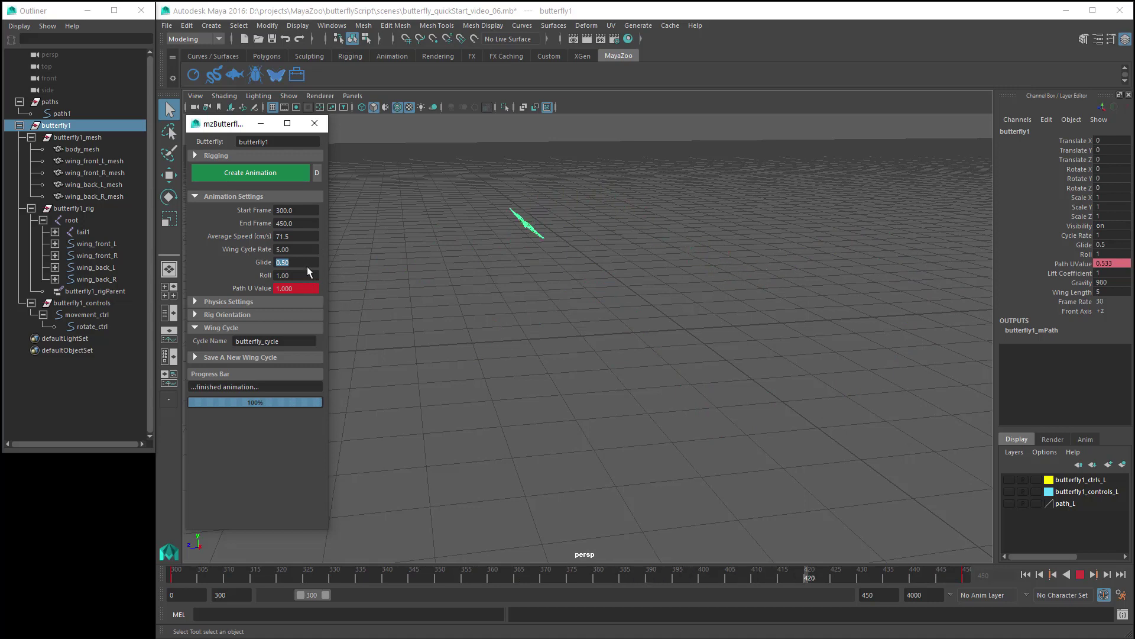
Step: Restore Wing Cycle Rate to 1, rebuild the animation and stop playback
double_click(308, 250)
text(1)
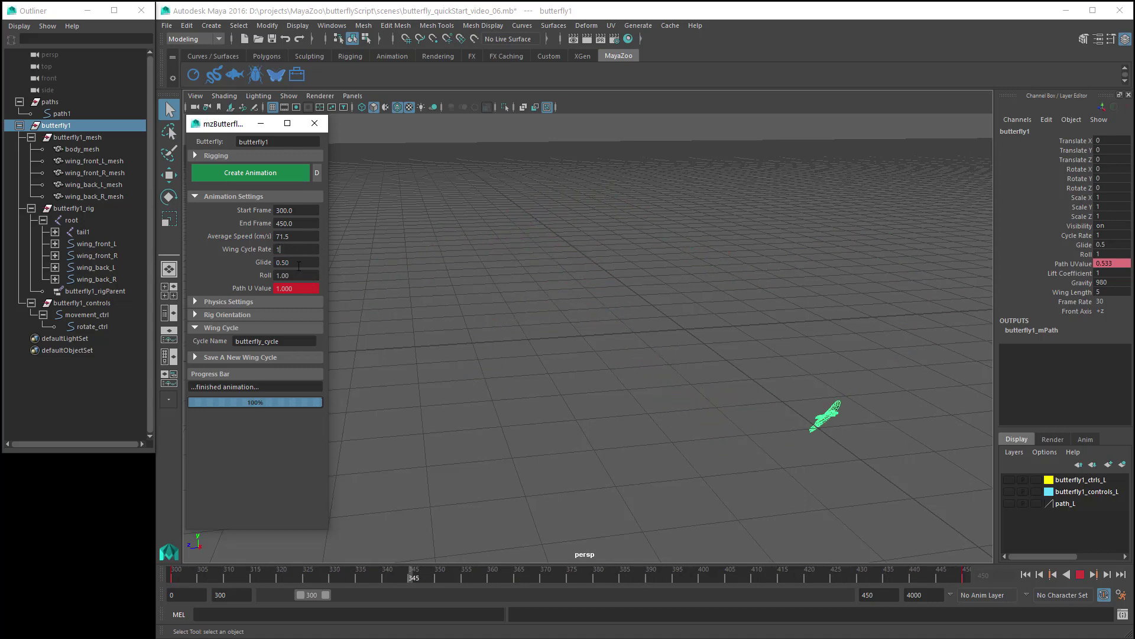
key(Tab)
click(278, 172)
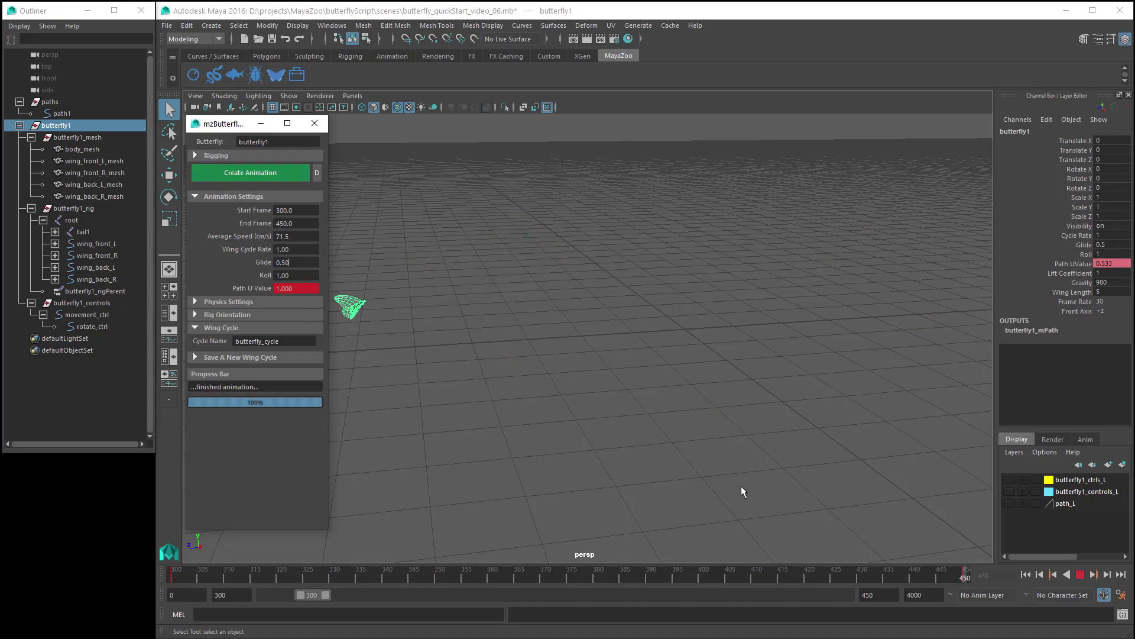
click(1080, 574)
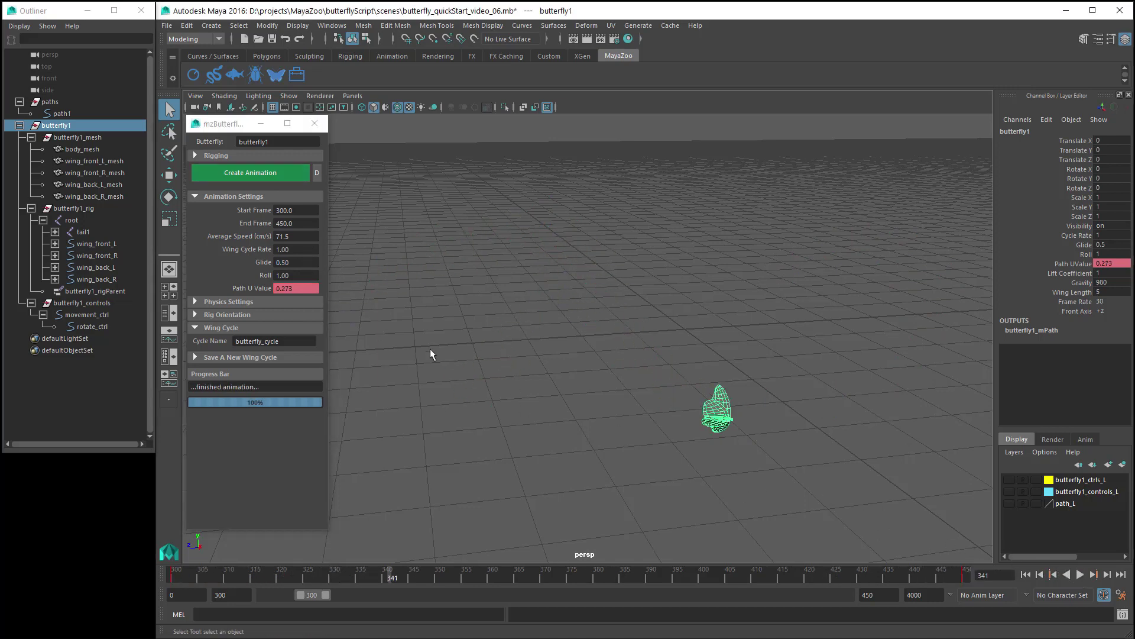
Step: Test Glide 0.7 and then 0, rebuilding and replaying the flight
click(283, 262)
text(0.7)
key(Tab)
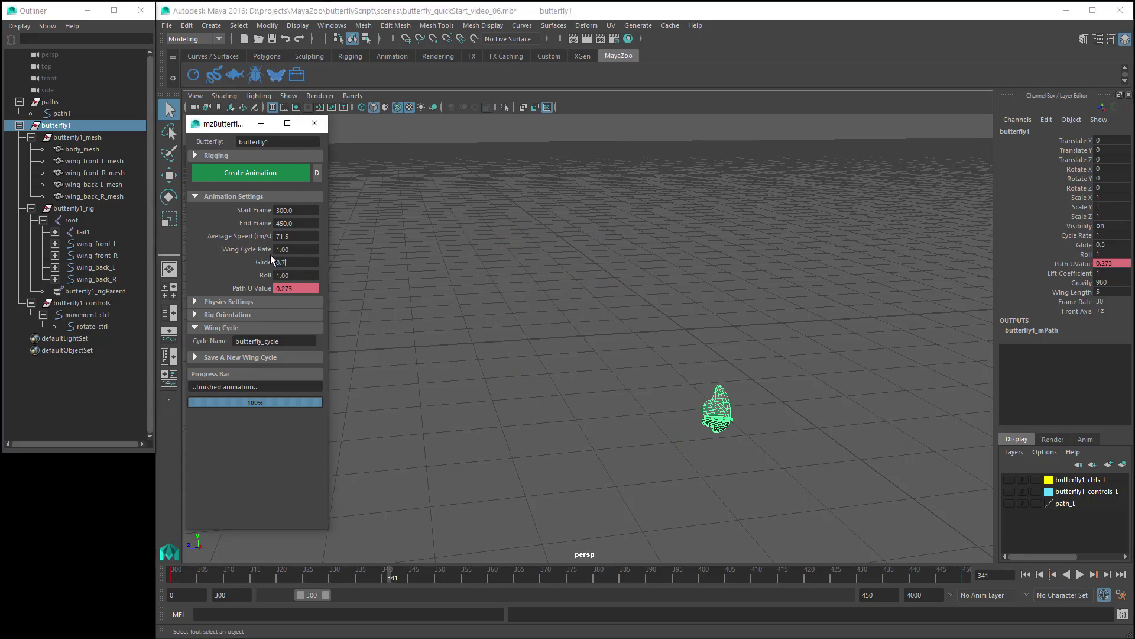
click(296, 173)
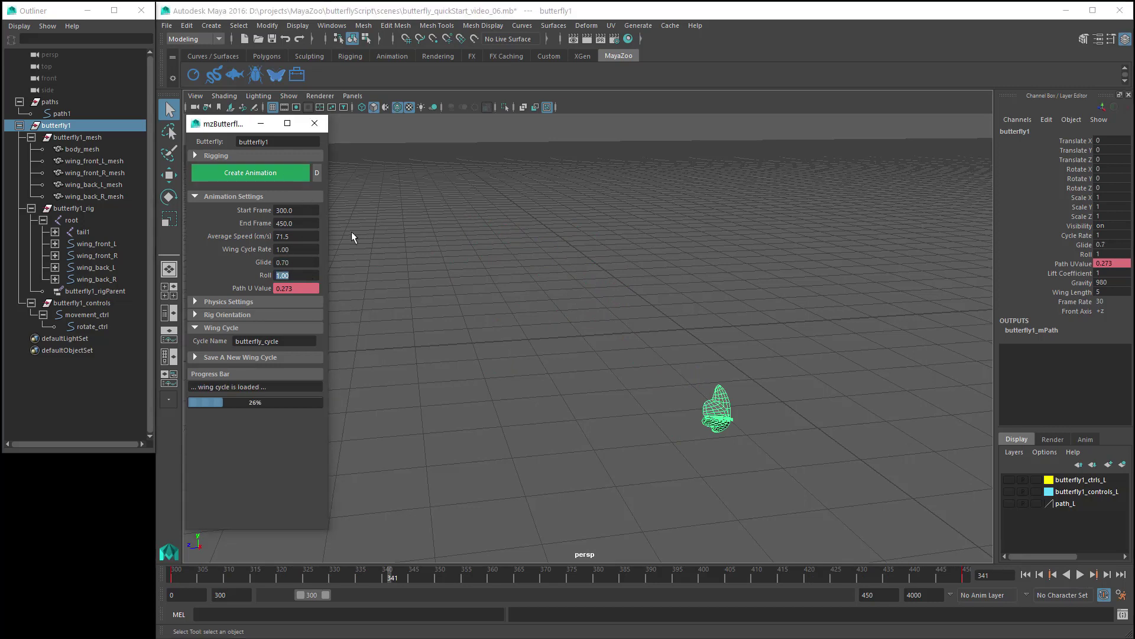
click(1082, 574)
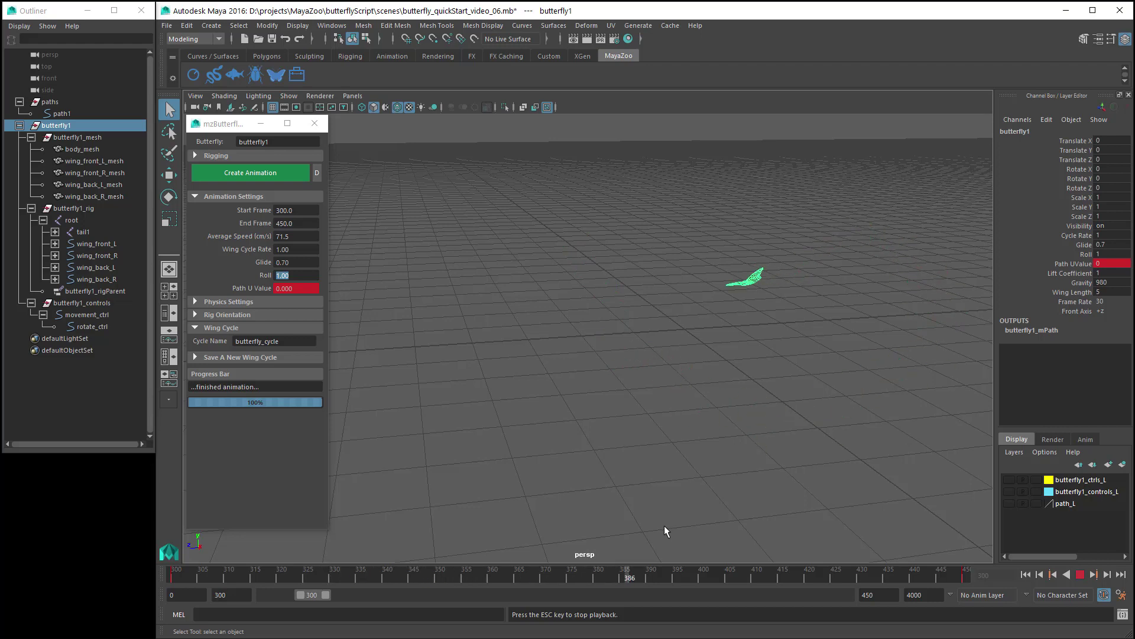
double_click(296, 262)
text(0)
key(Return)
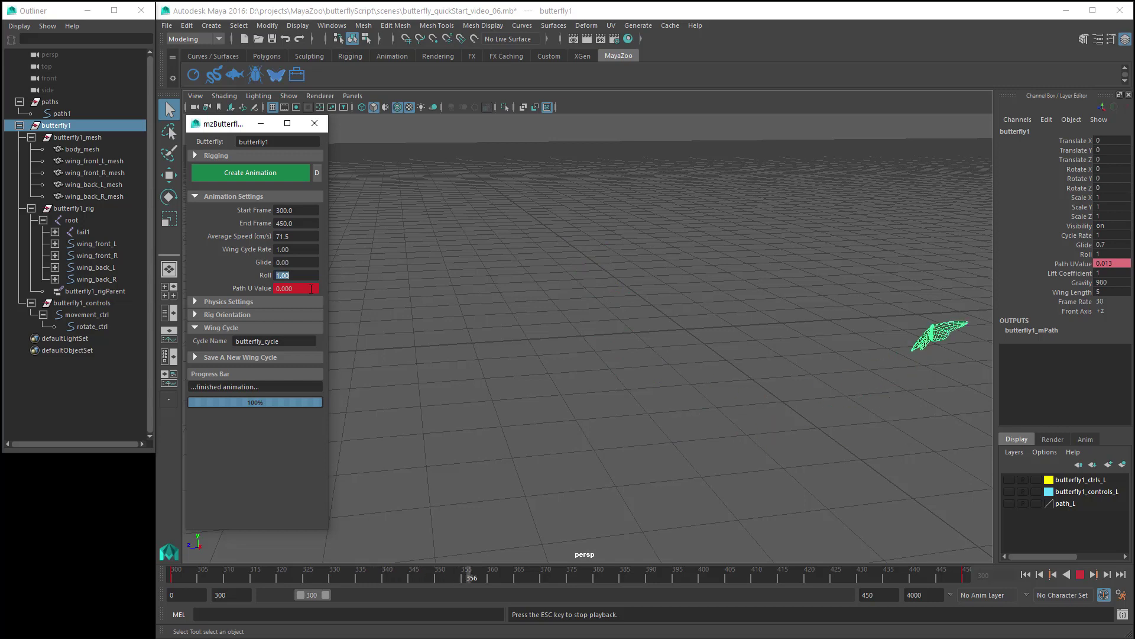
click(279, 170)
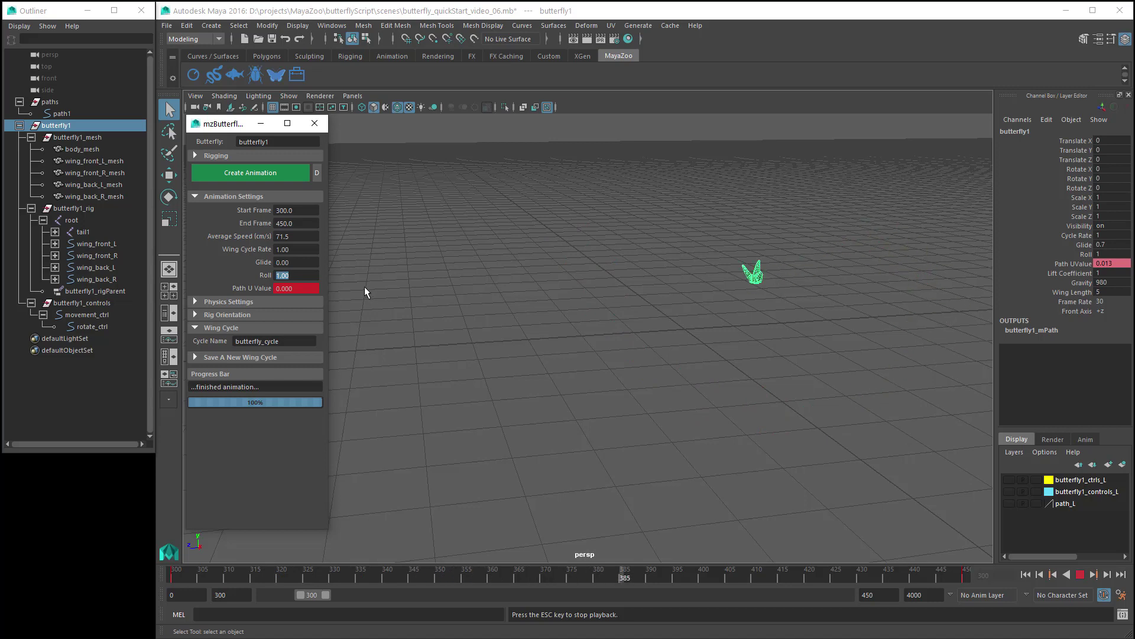
Step: Try Glide 1, then settle on Glide 0.5, rebuild and stop playback
click(283, 262)
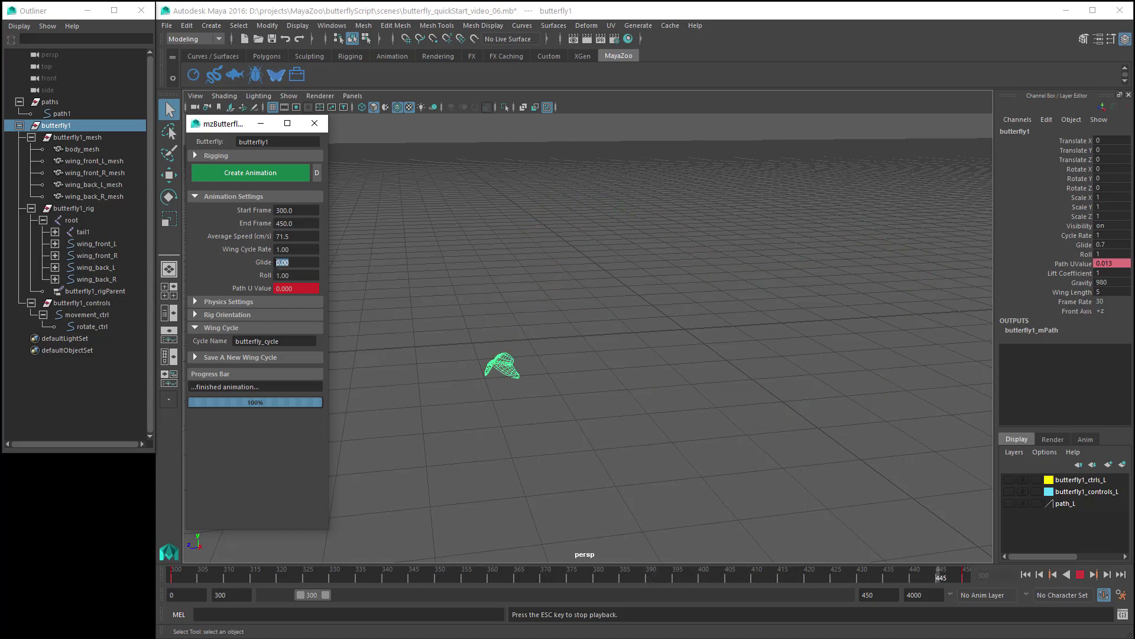
text(1)
key(Tab)
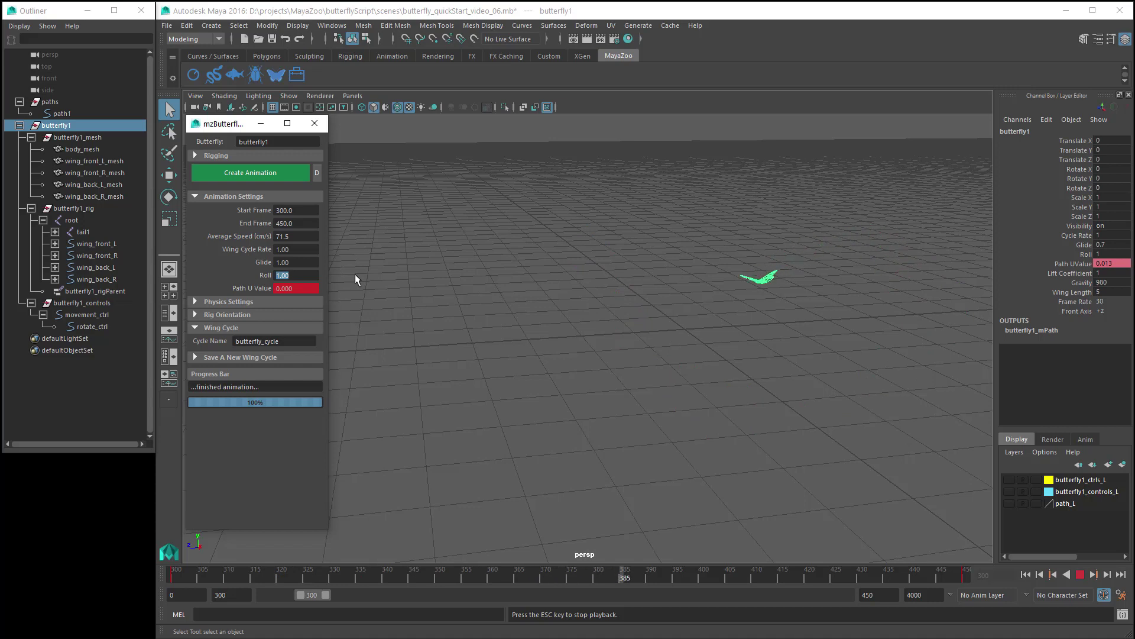
click(299, 263)
text(0.5)
click(298, 275)
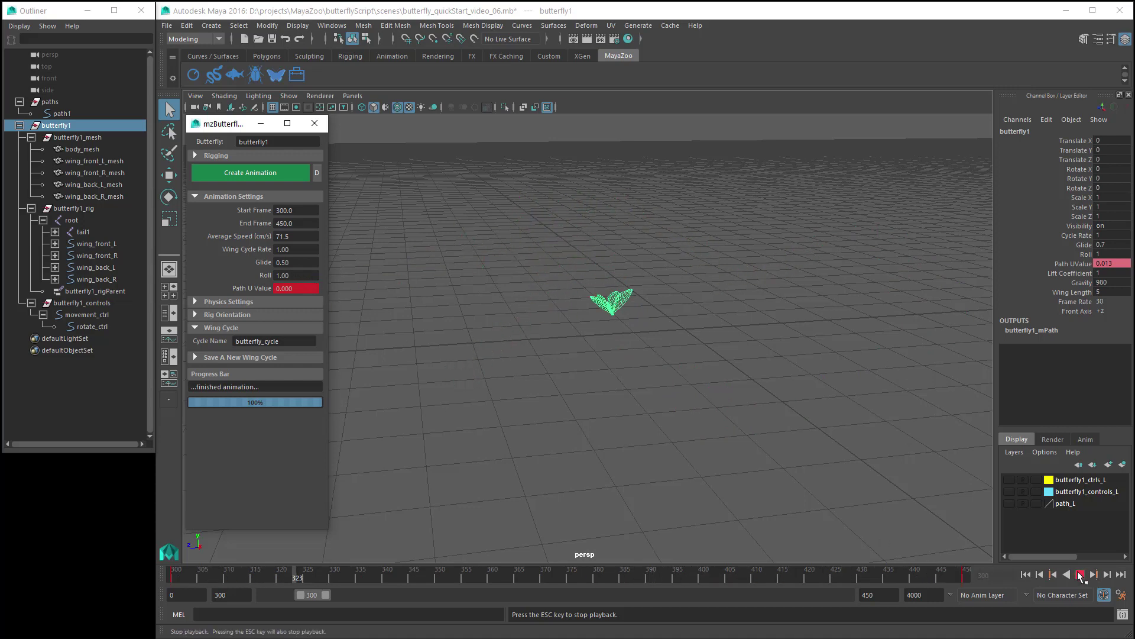
click(1080, 574)
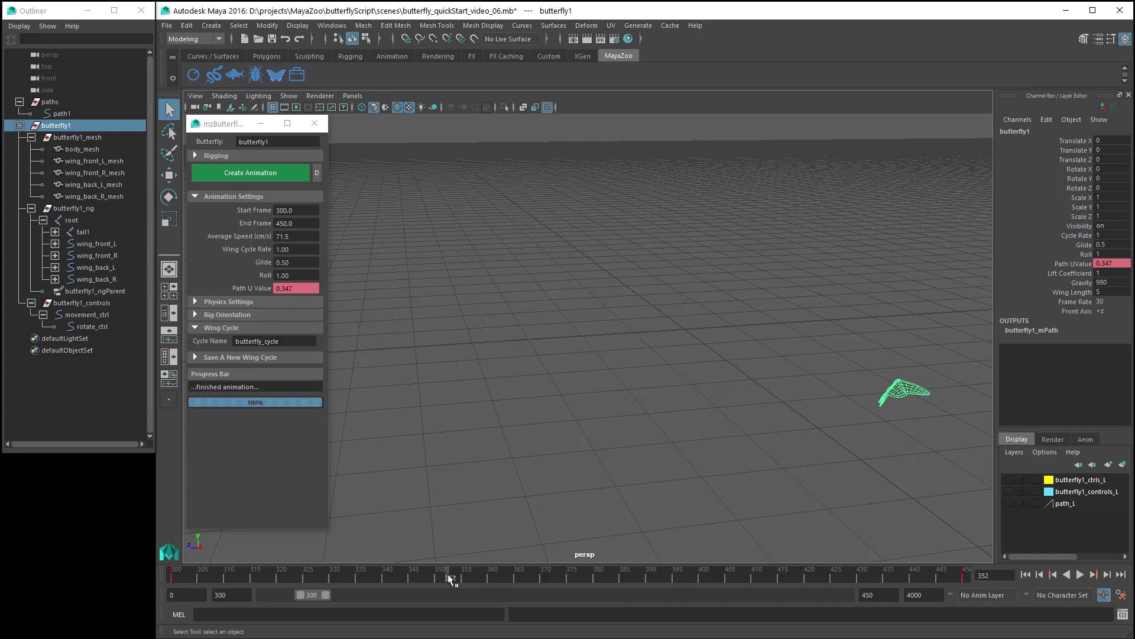
Step: Show the path_L layer again and scrub the butterfly between frames 324 and 343
click(1010, 503)
alt+drag(608, 546, 555, 481)
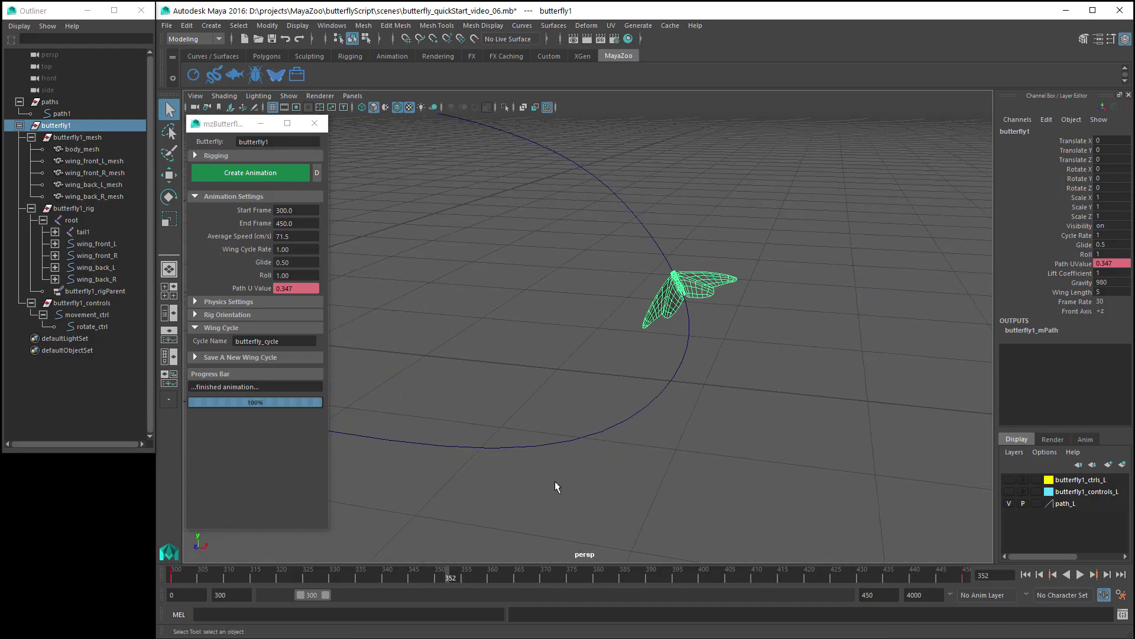
drag(434, 569, 350, 575)
alt+drag(615, 420, 629, 421)
drag(349, 573, 471, 578)
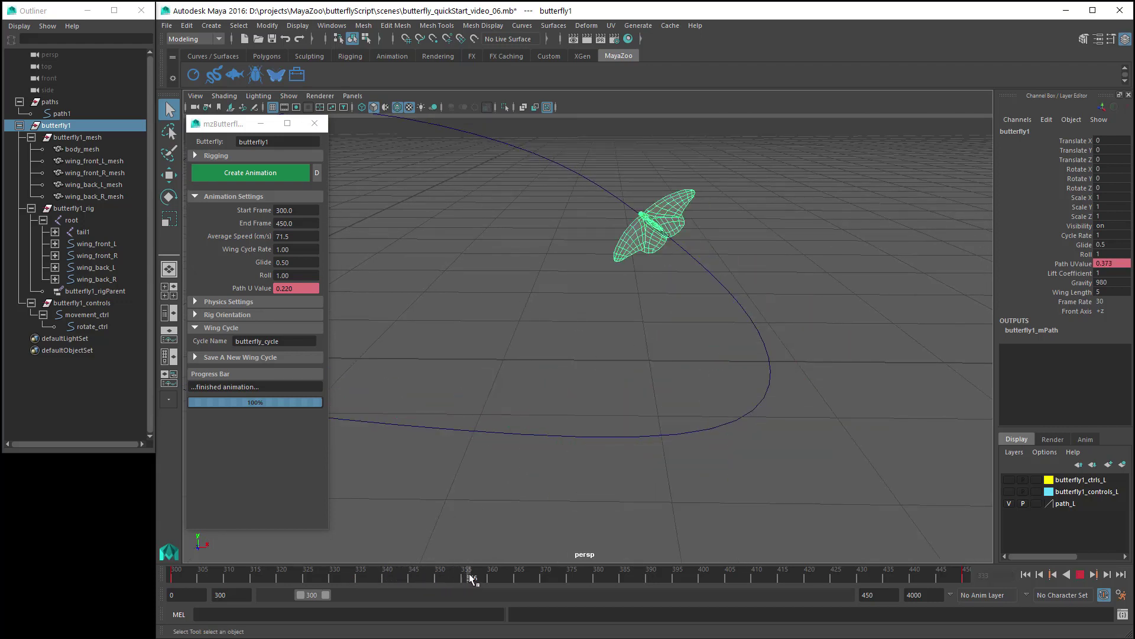
drag(341, 575, 484, 580)
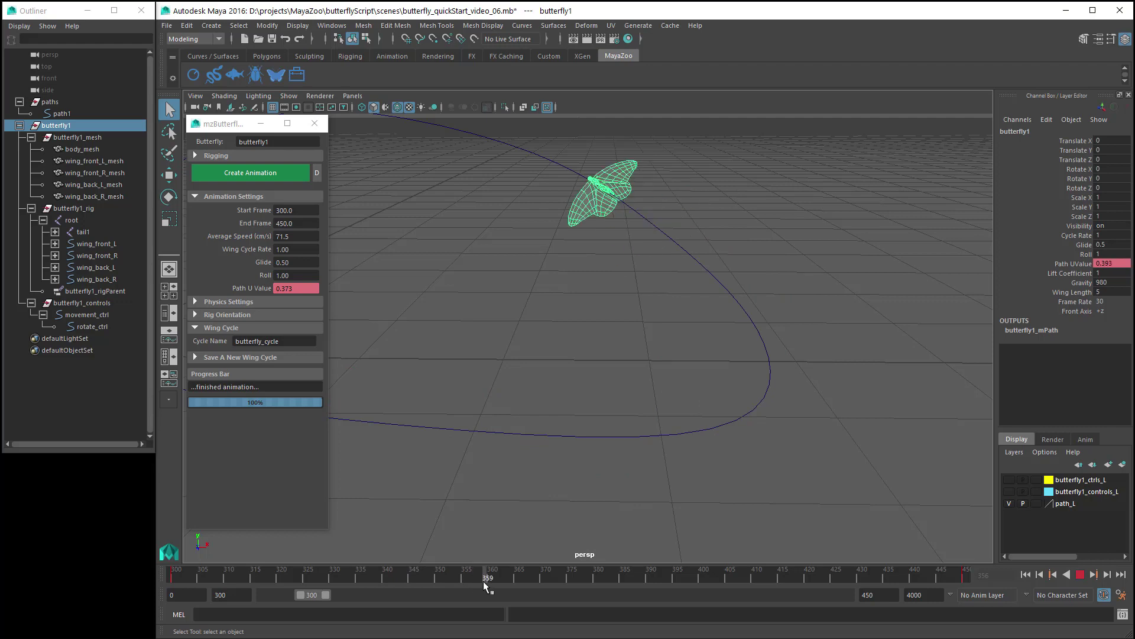
drag(305, 276, 260, 278)
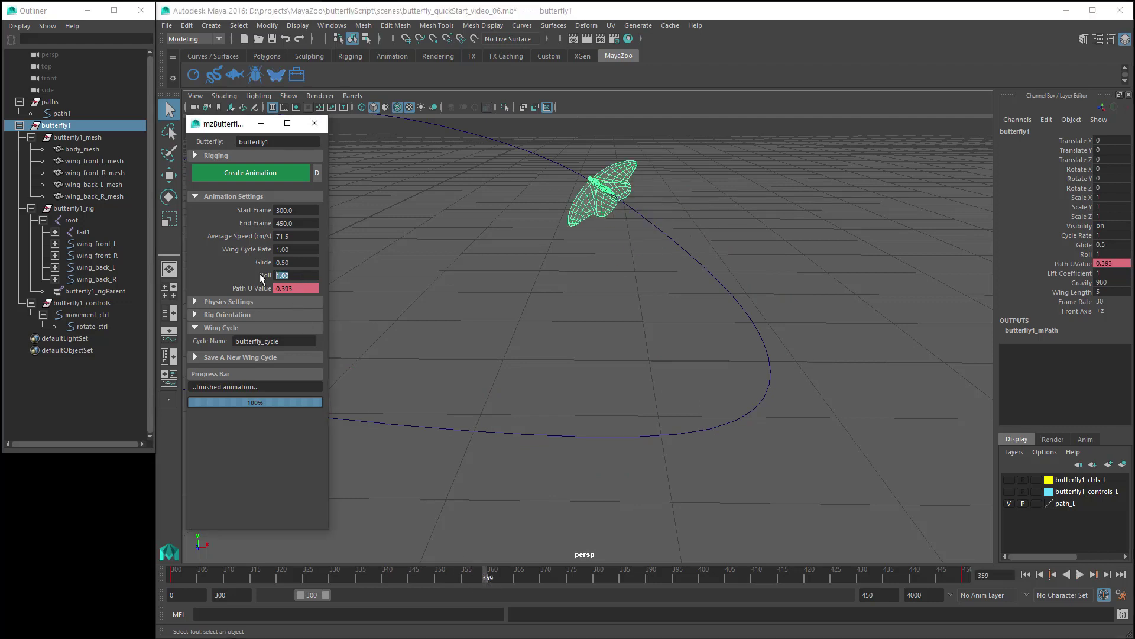
Step: Set Roll to 0, rebuild the animation and scrub through frames 322–356
text(0)
click(260, 173)
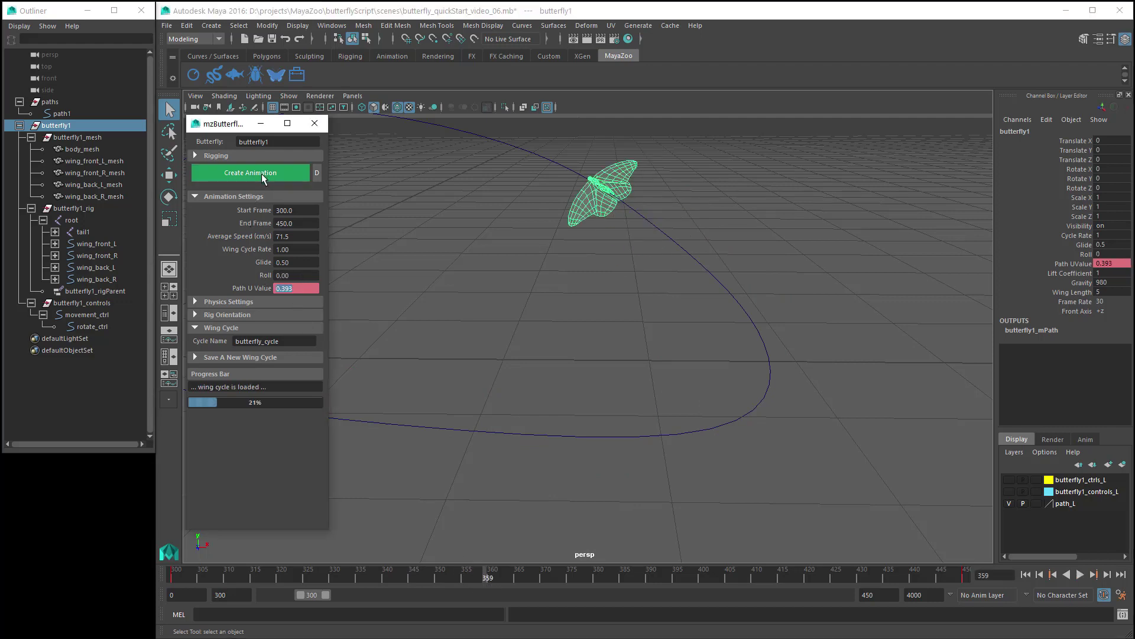
click(289, 576)
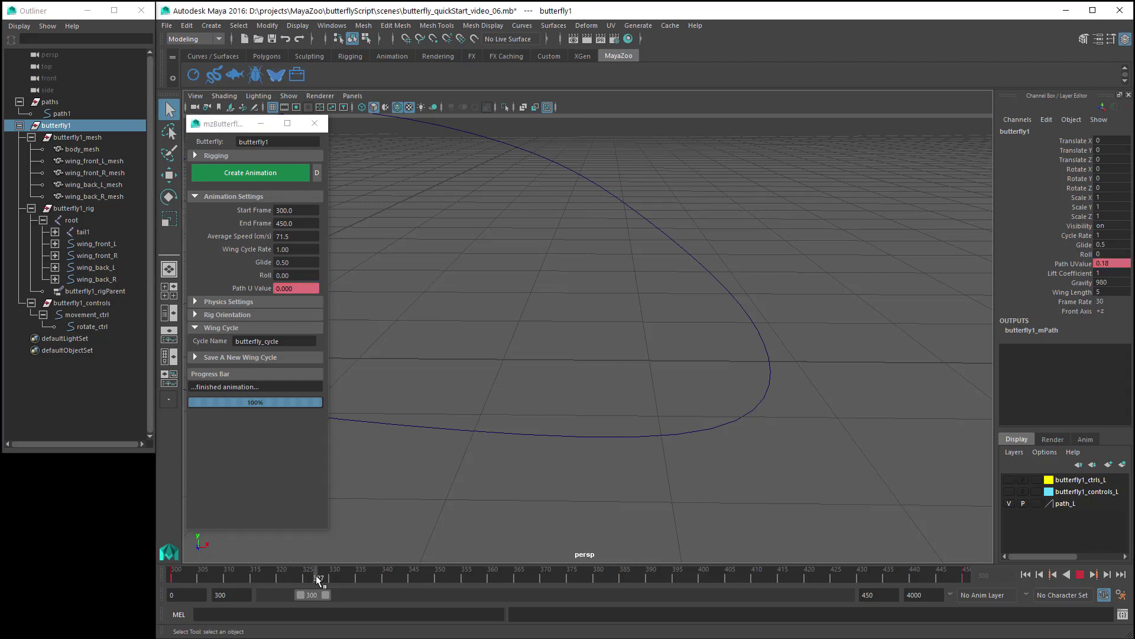
drag(338, 575, 470, 577)
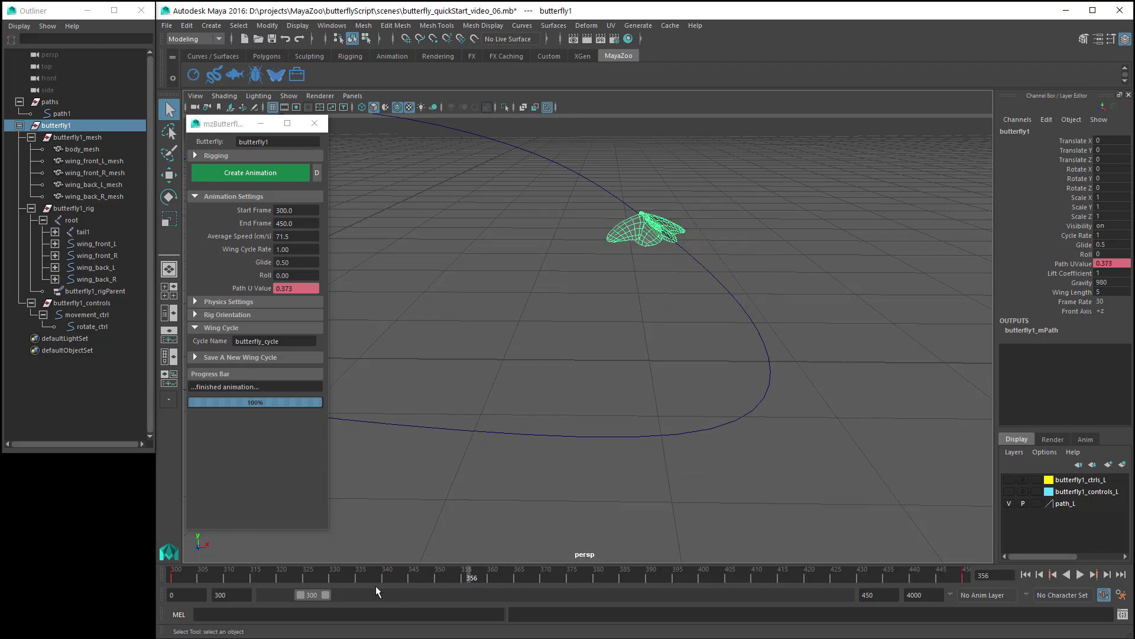
click(323, 576)
Step: Settle the butterfly at frame 330 with Path U Value 0.2 and play the flight
drag(323, 577, 469, 575)
alt+drag(714, 358, 680, 376)
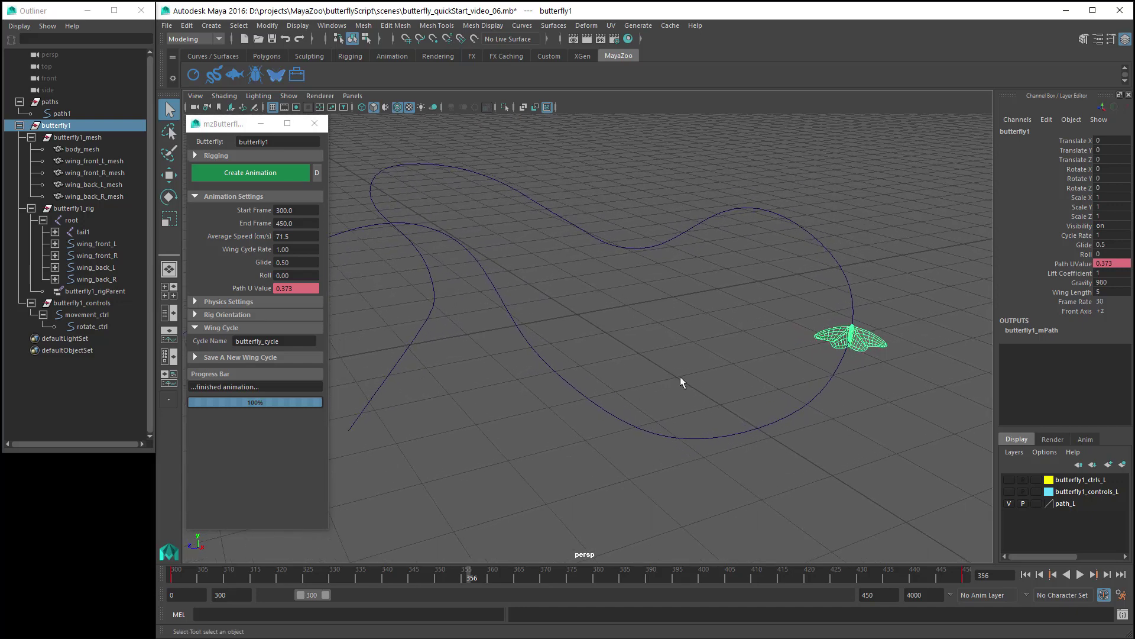
drag(342, 572, 332, 576)
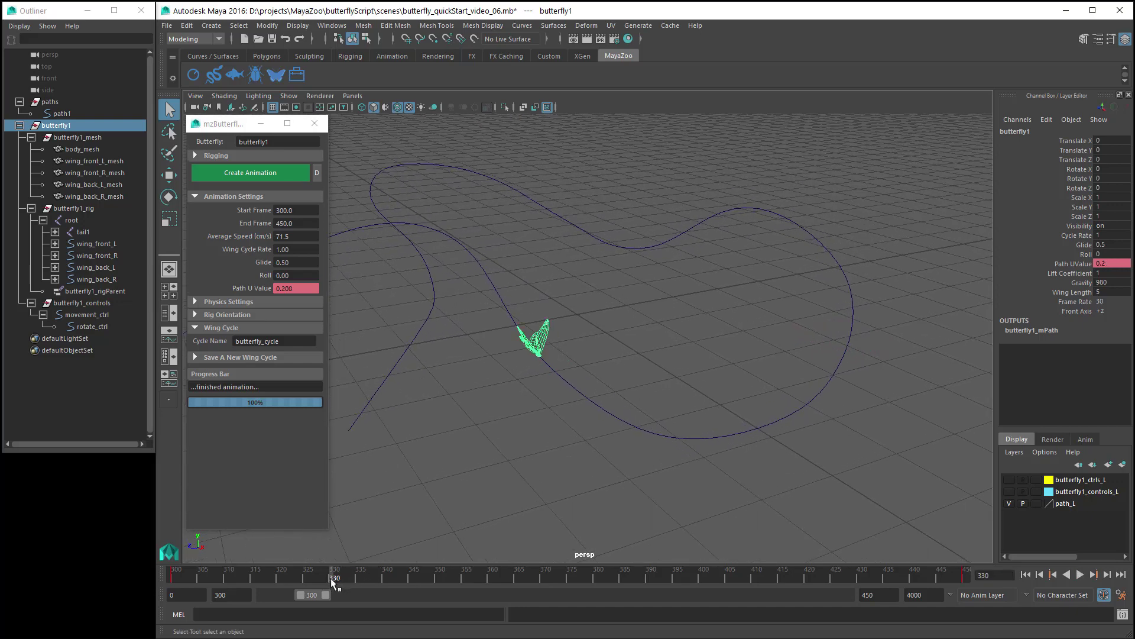
alt+drag(548, 470, 601, 462)
key(alt+v)
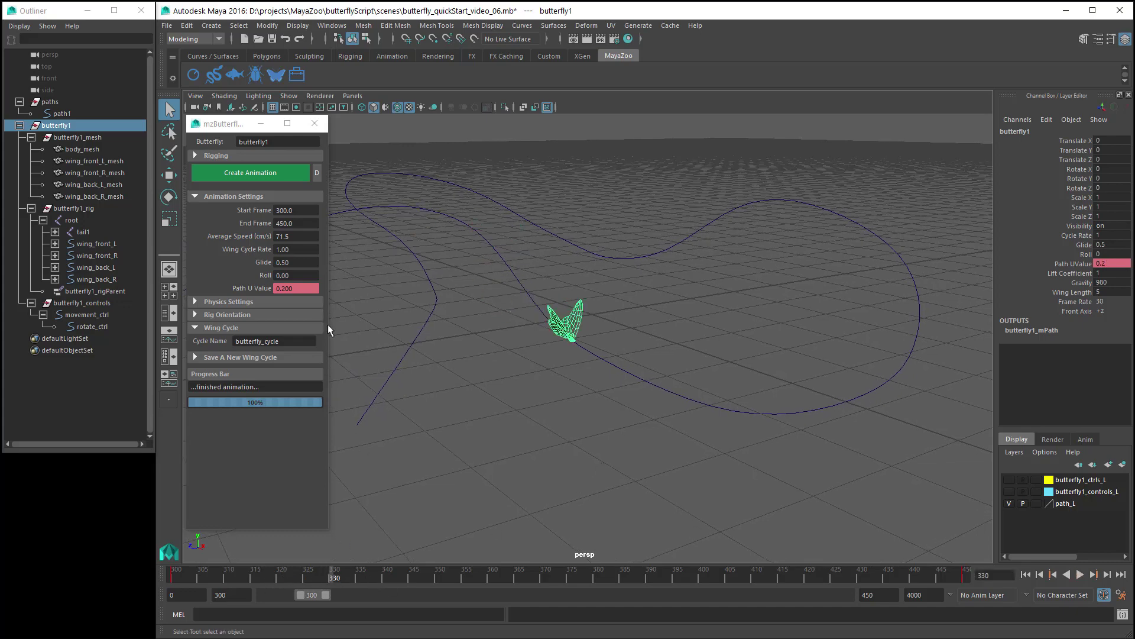
Step: Key Wing Cycle Rate 2 and Glide 0 at frame 330
click(286, 249)
text(2)
right_click(295, 249)
click(315, 266)
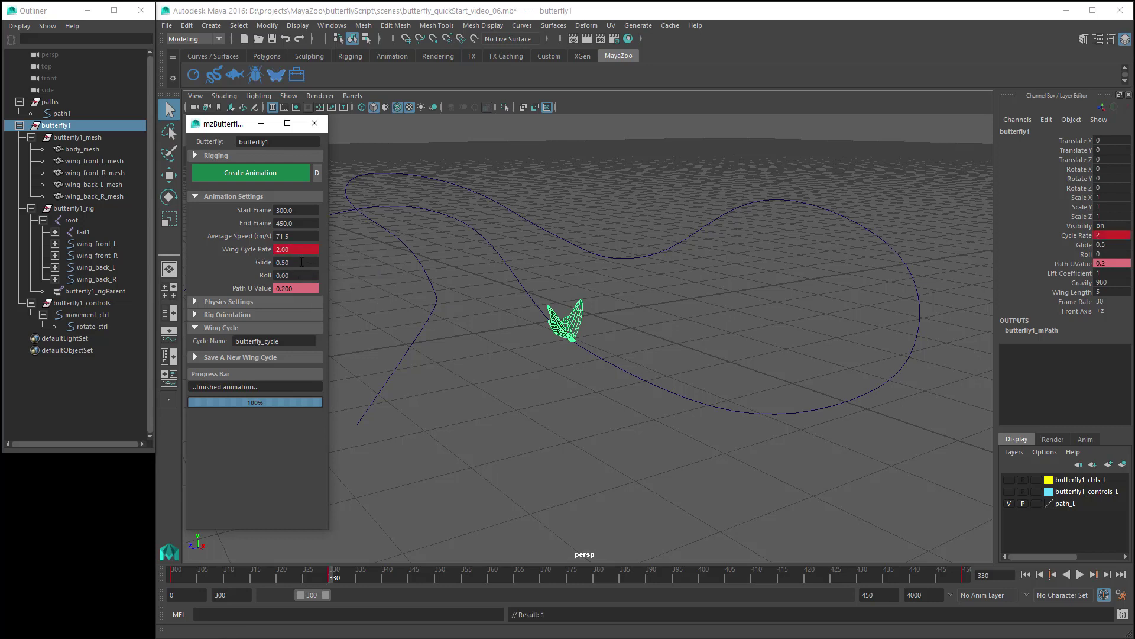
text(0)
key(Tab)
right_click(297, 262)
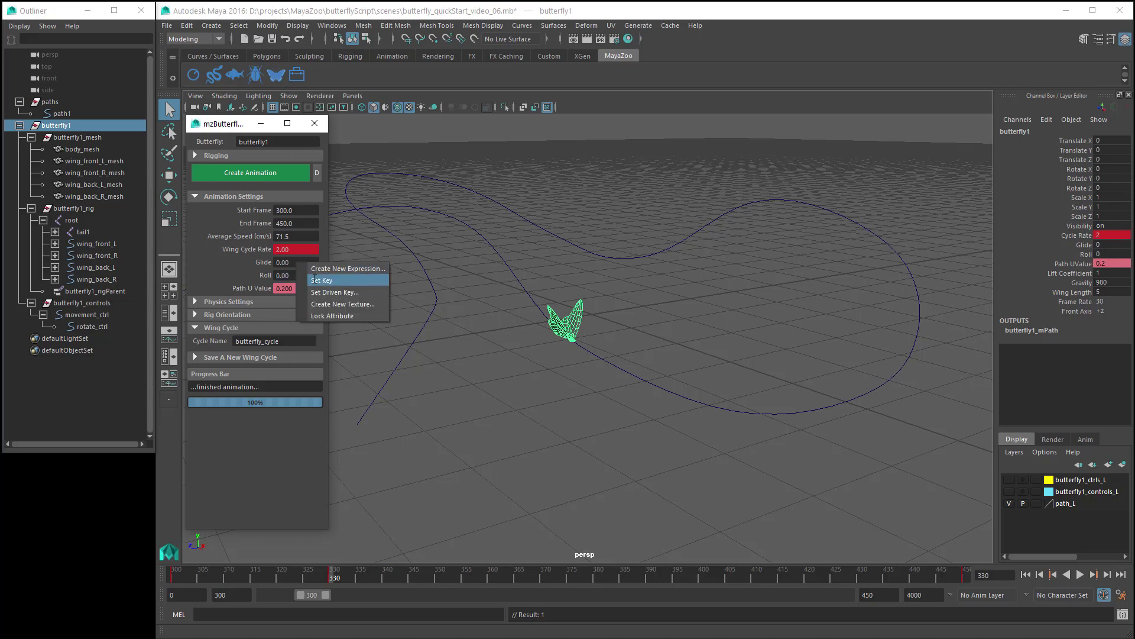
click(317, 280)
Step: At frame 345, set Wing Cycle Rate to 0.1 and Glide to 1
key(alt+v)
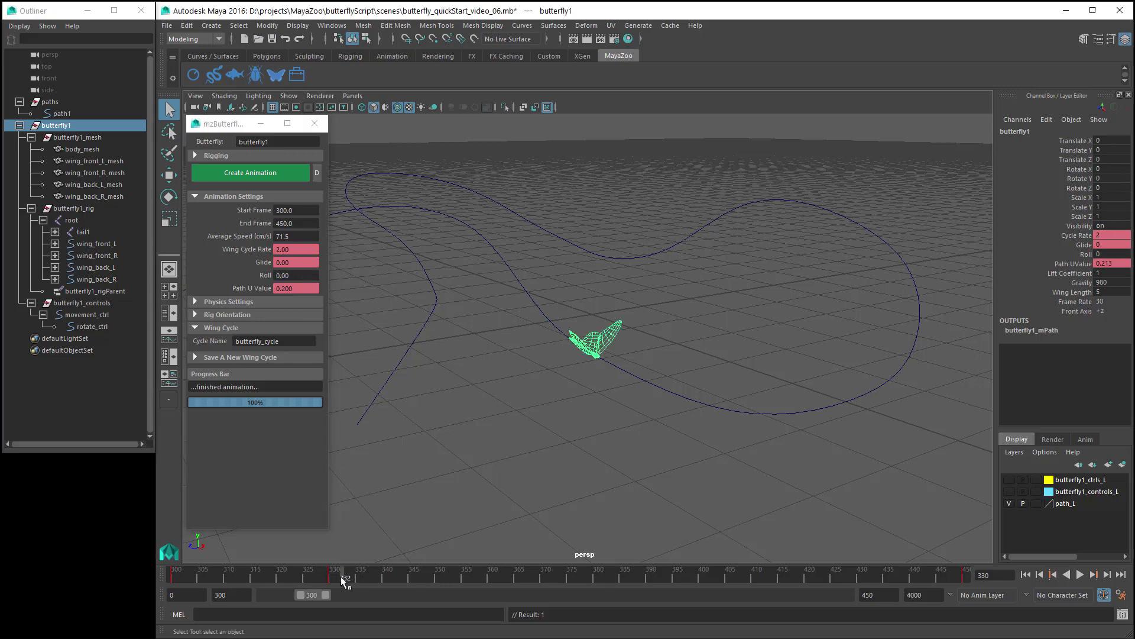
click(410, 580)
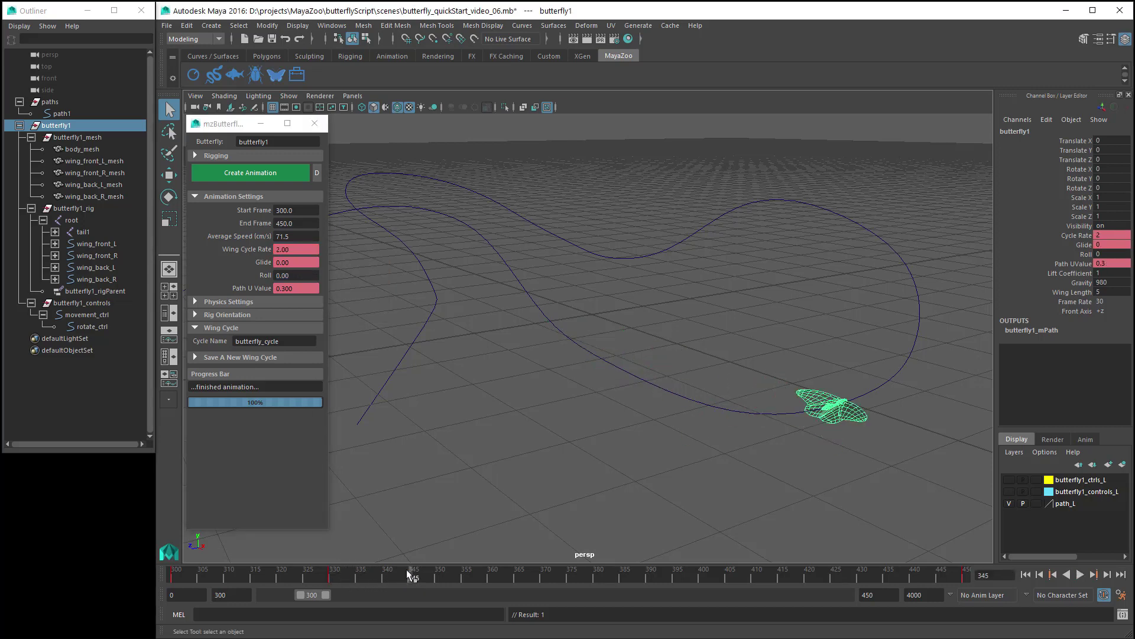
drag(300, 248, 274, 249)
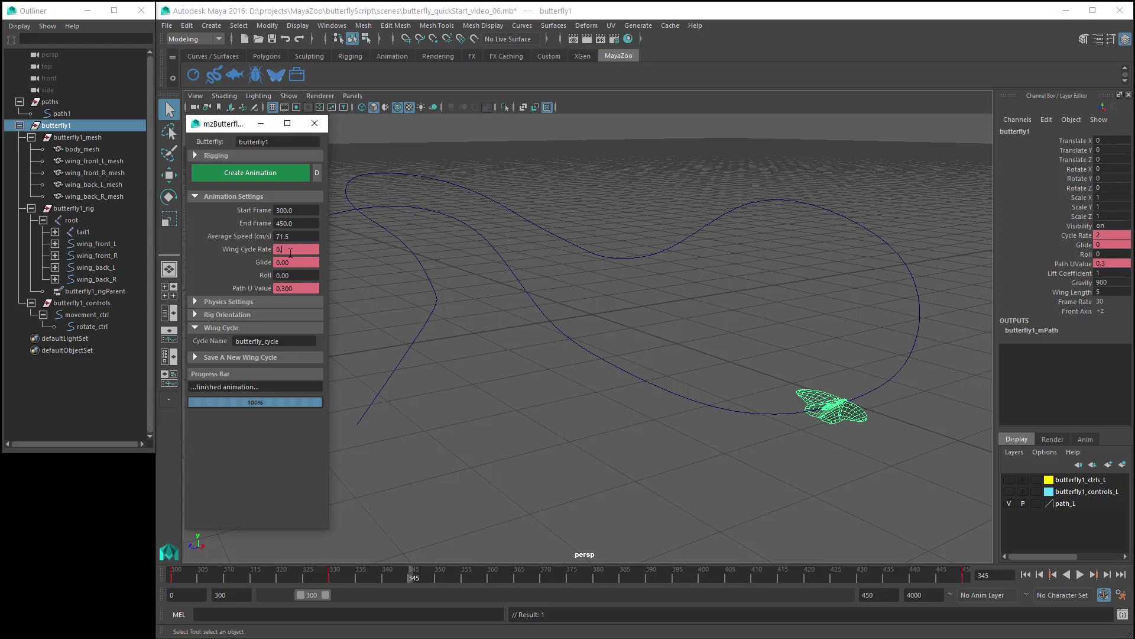
text(0.1)
key(Tab)
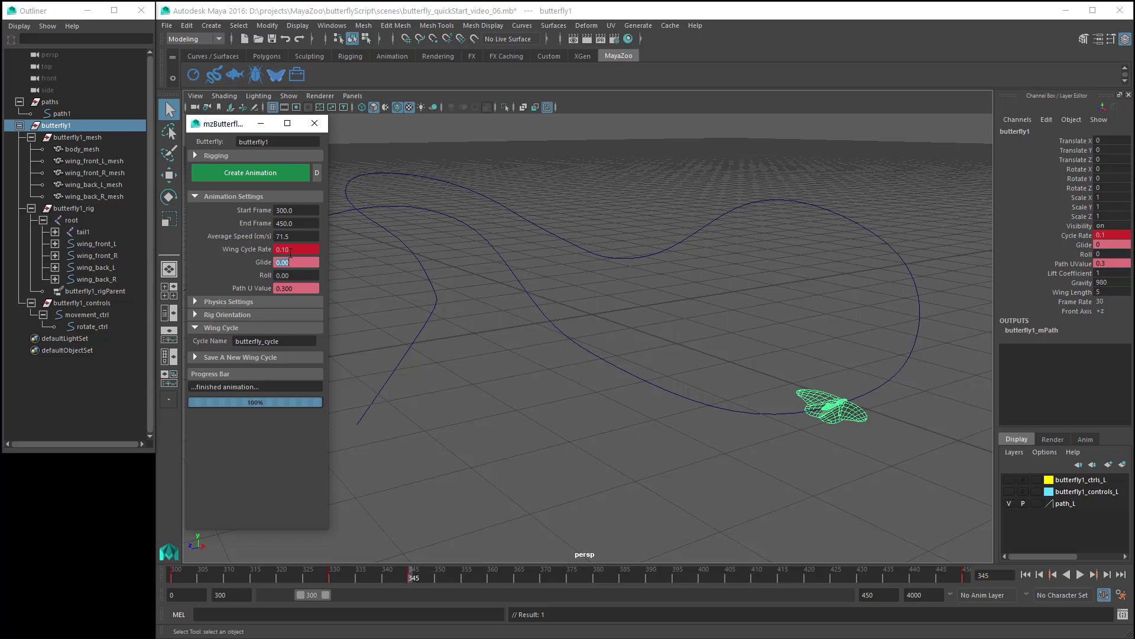
key(Tab)
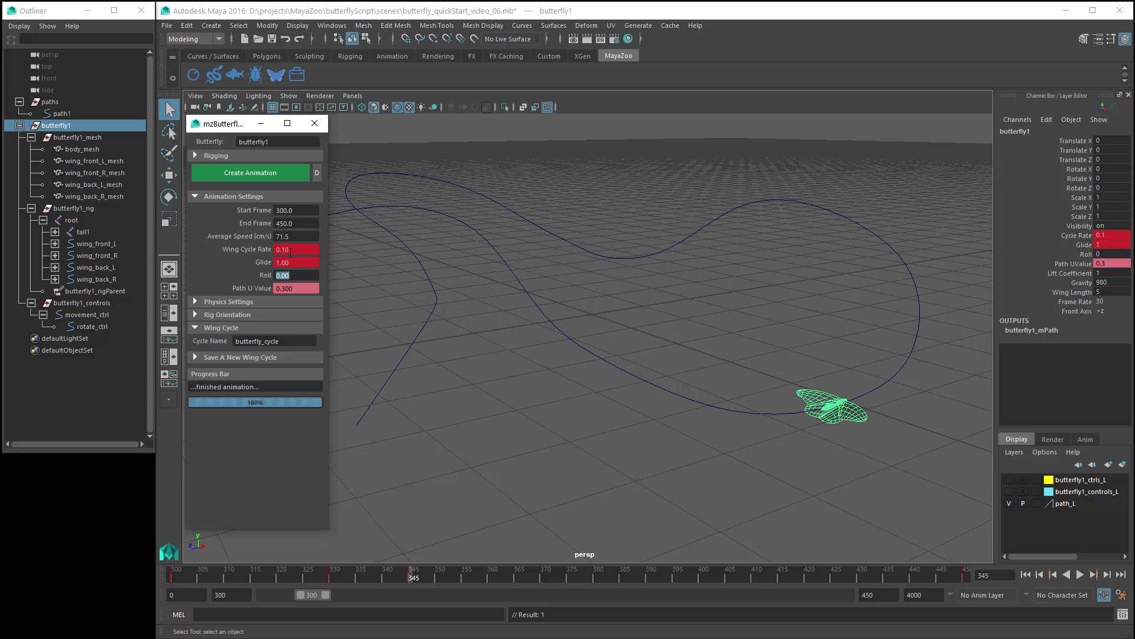
Step: Replay the flight from the start, stopping at frame 398
click(272, 176)
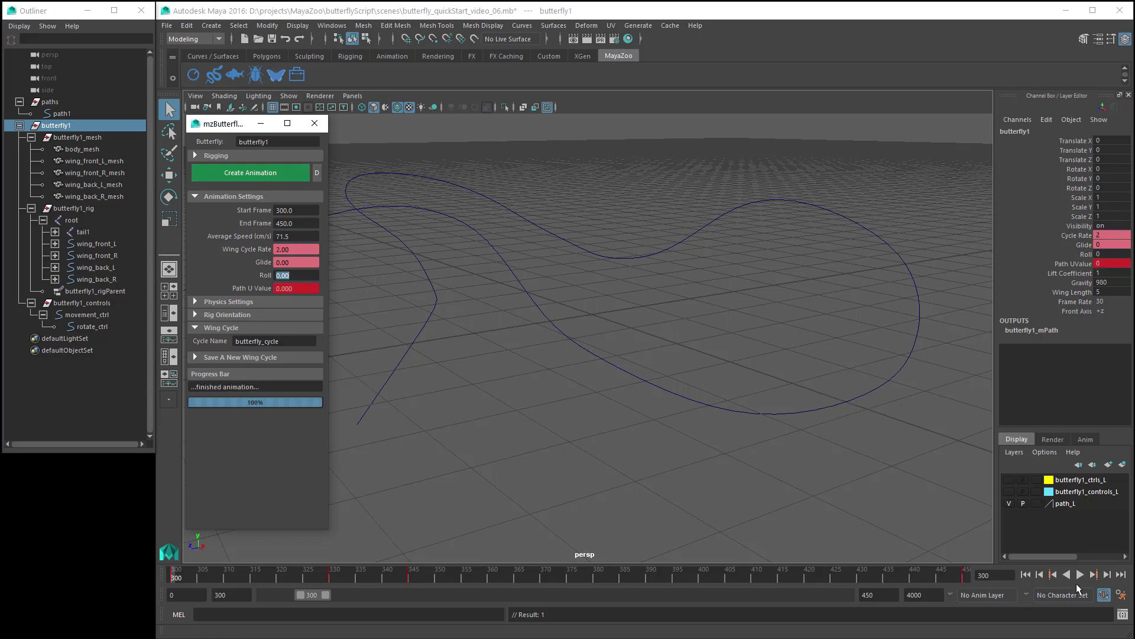
click(1080, 575)
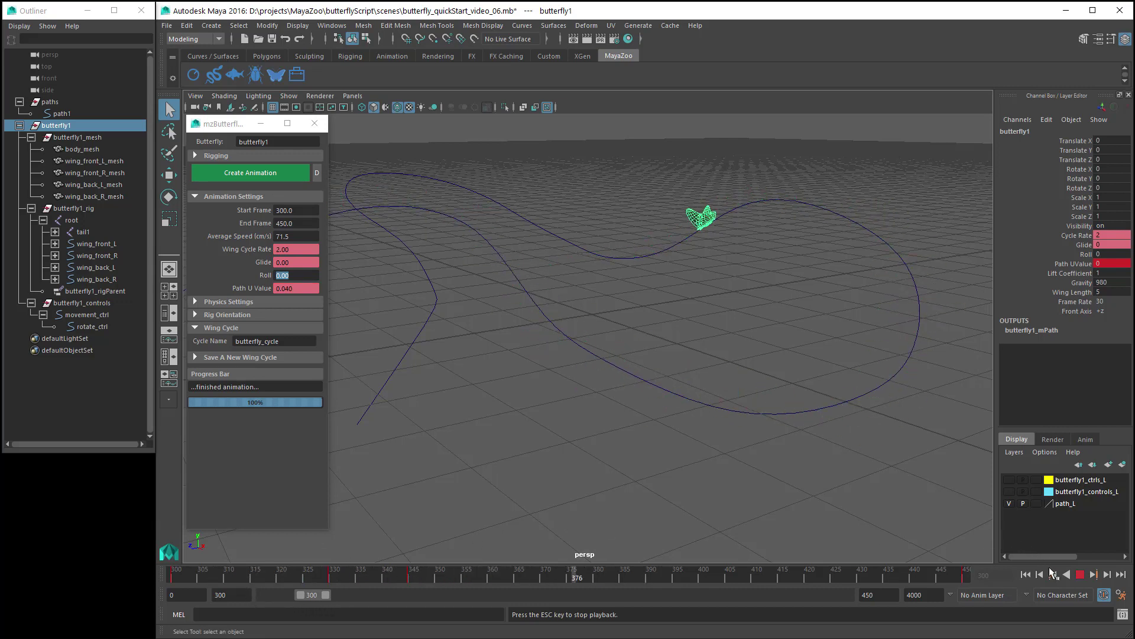
click(1080, 574)
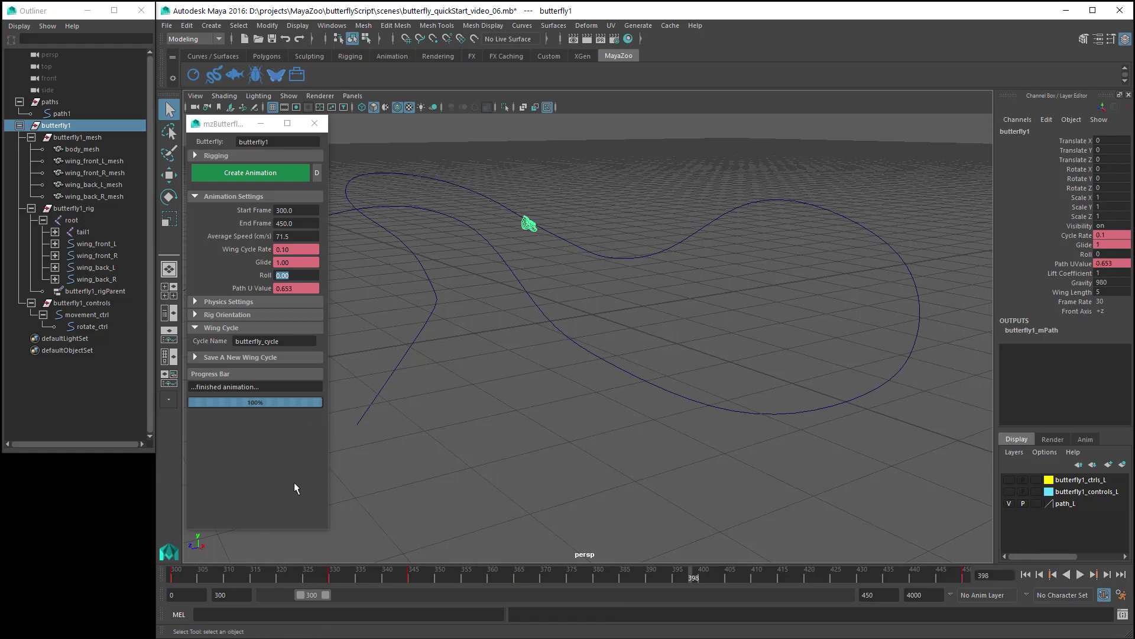
Step: Break the animation connections on Wing Cycle Rate and Glide
right_click(308, 250)
click(346, 290)
right_click(311, 263)
click(346, 302)
Step: Leave Wing Cycle Rate at 1 and Glide at 0.5, and set Roll to 1
double_click(297, 249)
text(1.)
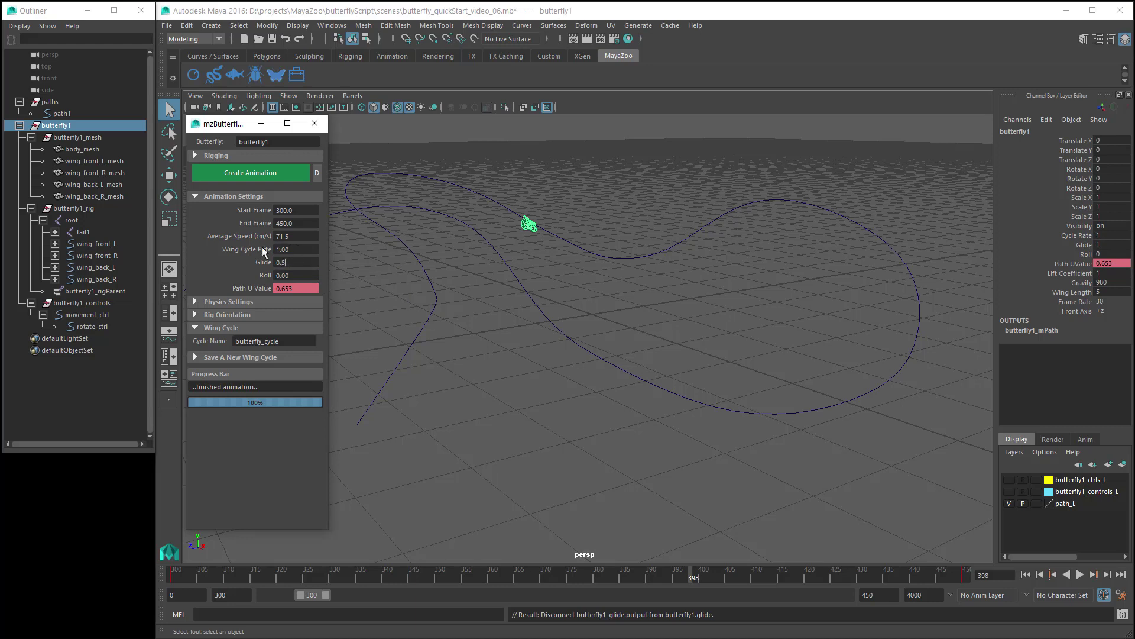
text(1)
key(Tab)
key(Right)
alt+drag(610, 410, 697, 434)
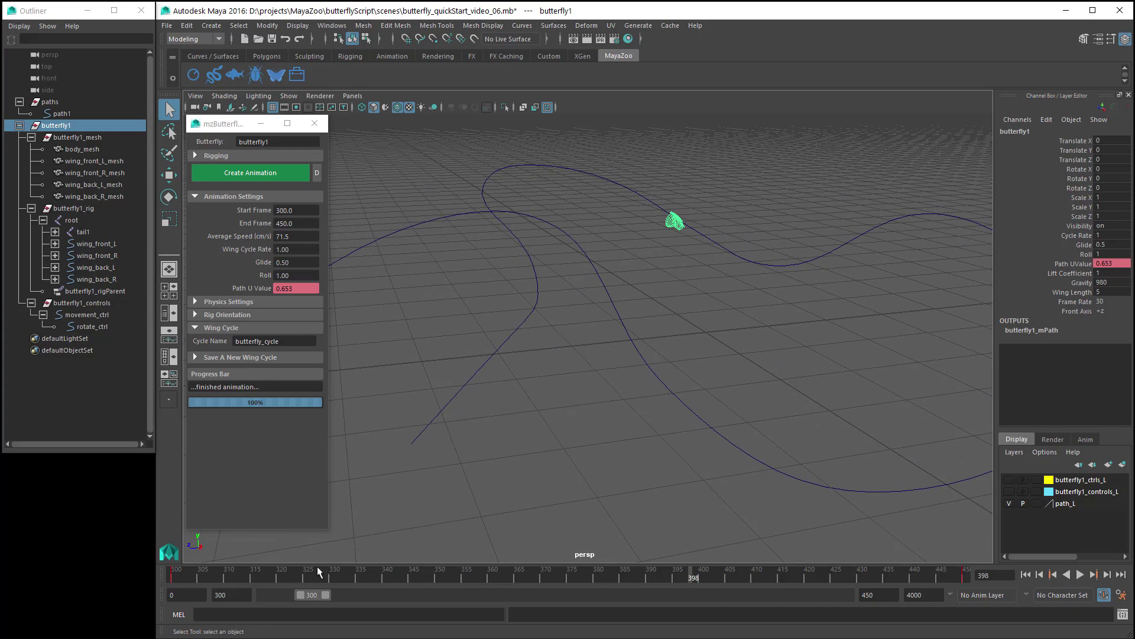
Step: Replay the flight from frame 300 with the whole path in view, then return to frame 335
drag(270, 576, 174, 581)
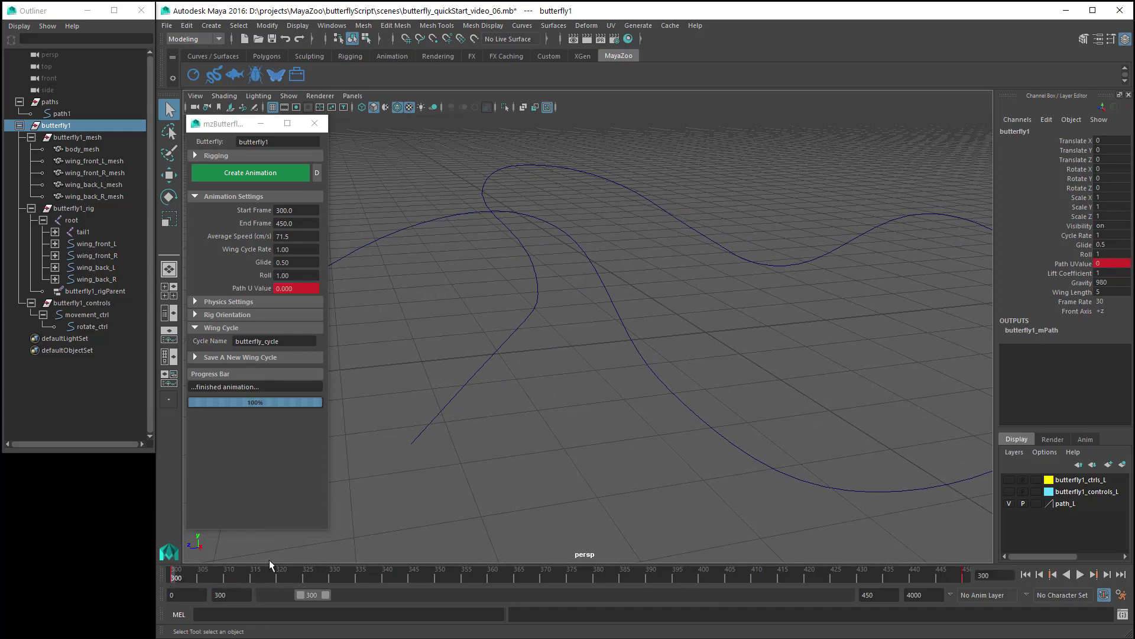
alt+drag(380, 434, 664, 449)
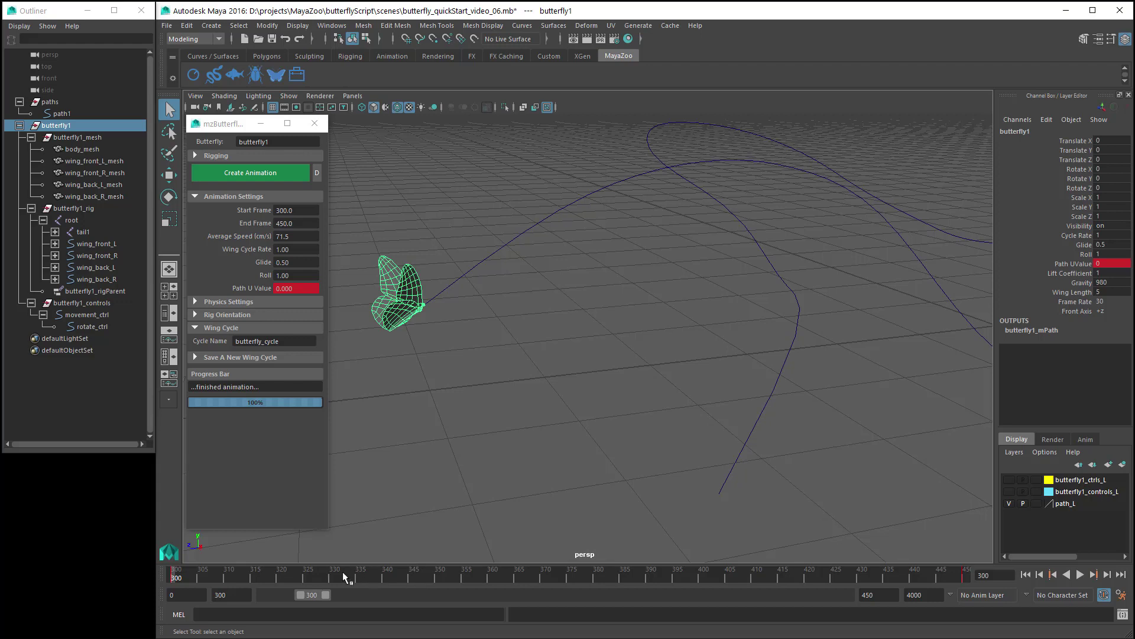
key(alt+v)
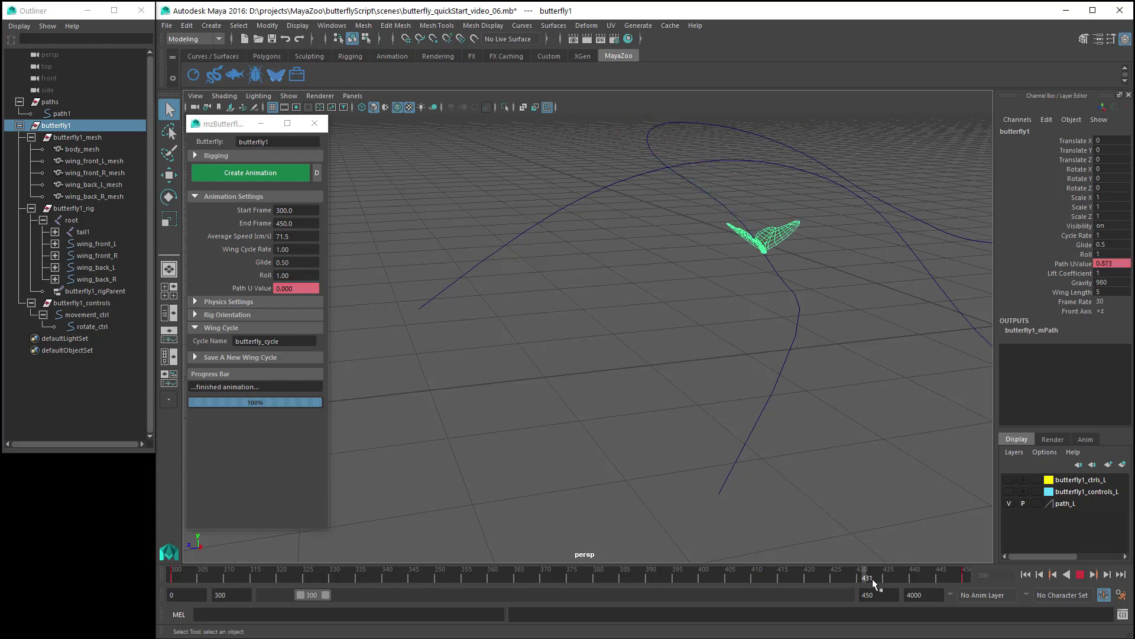
alt+middle_drag(772, 458, 639, 415)
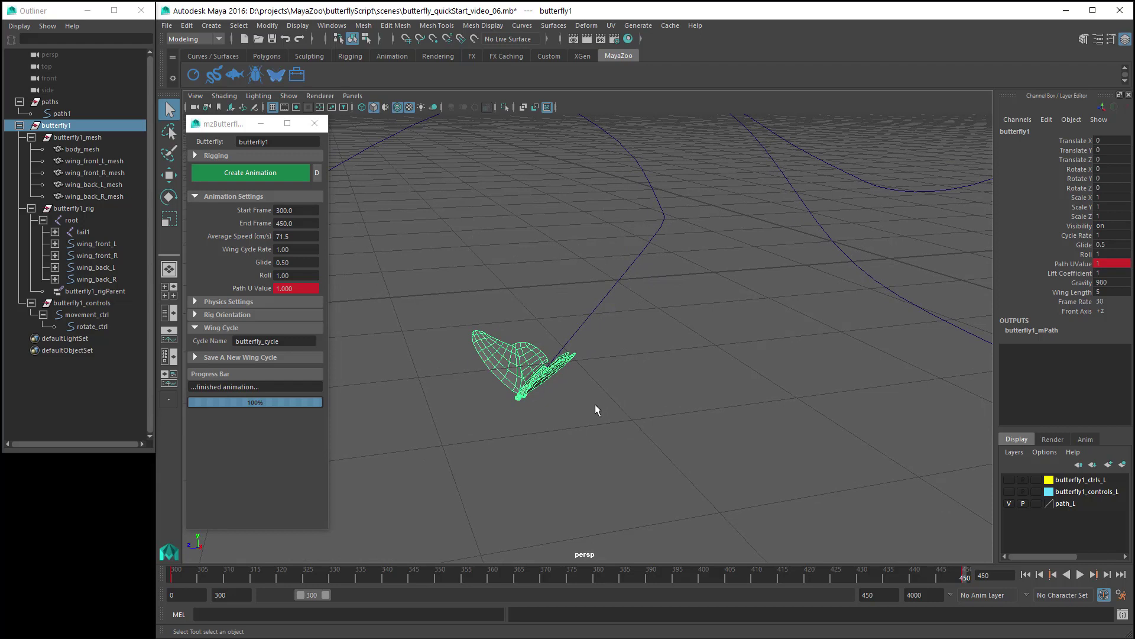
scroll(695, 378, down, 5)
alt+middle_drag(710, 366, 599, 396)
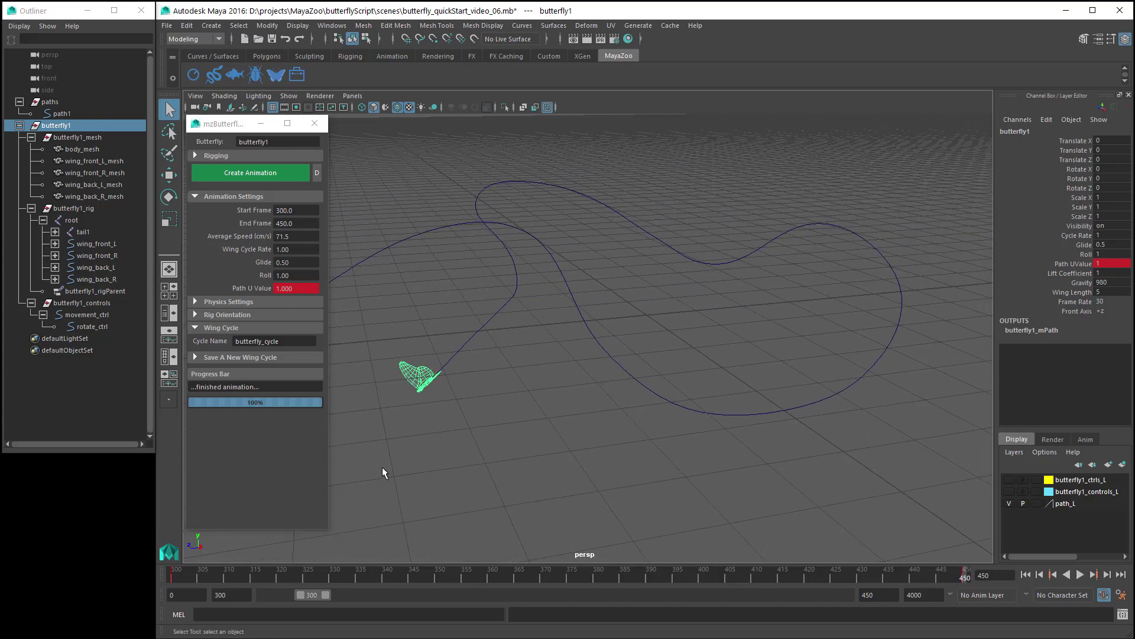
drag(283, 575, 360, 578)
alt+drag(593, 455, 612, 470)
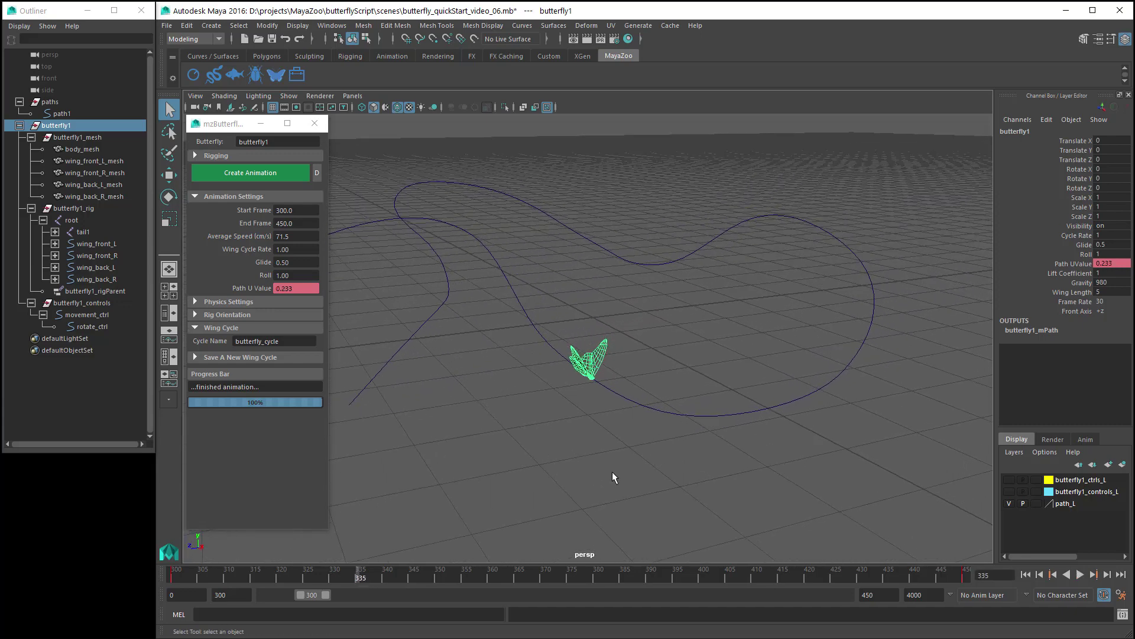
Step: Set Path U Value keys of 0.233 at frame 335 and 0.367 at frame 355
right_click(302, 288)
click(327, 307)
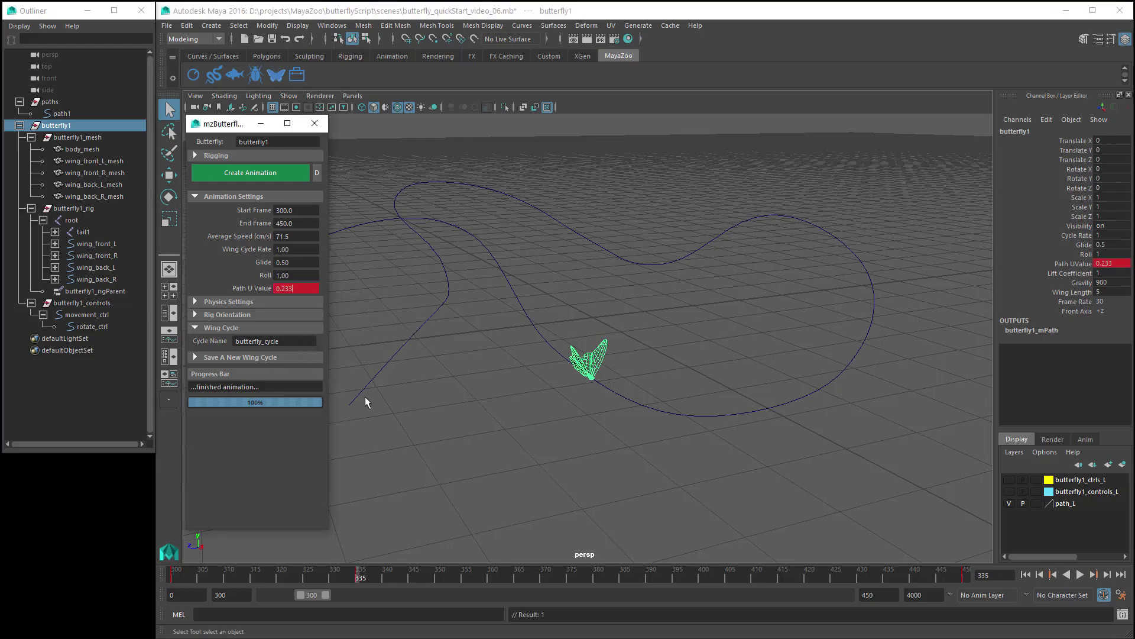
click(364, 578)
drag(364, 580, 464, 582)
alt+drag(629, 463, 613, 459)
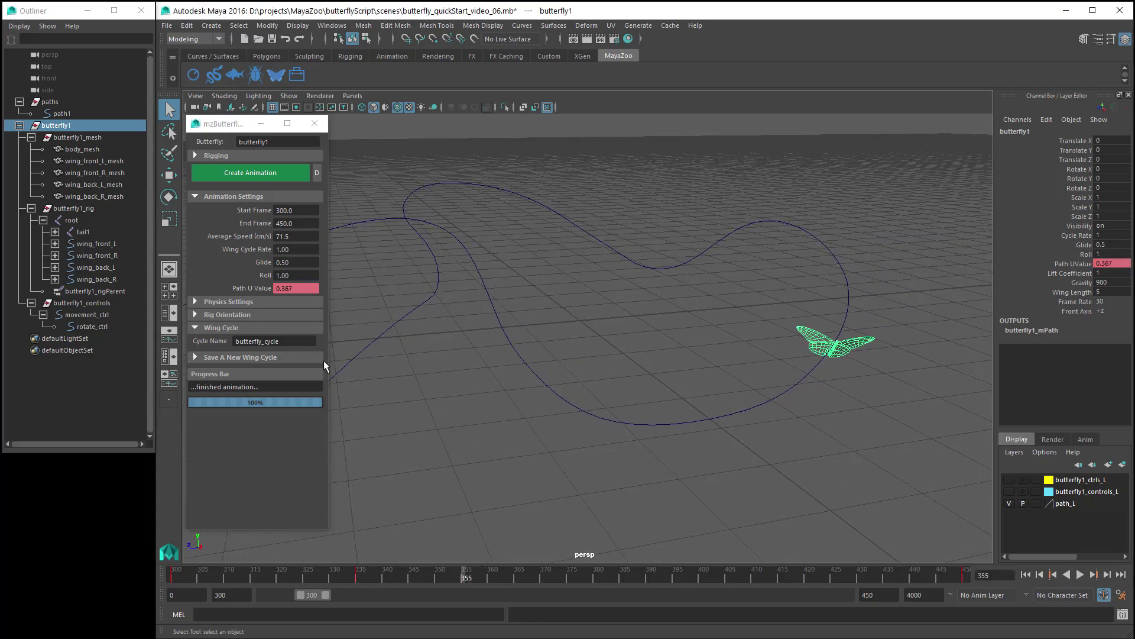
right_click(302, 289)
click(328, 305)
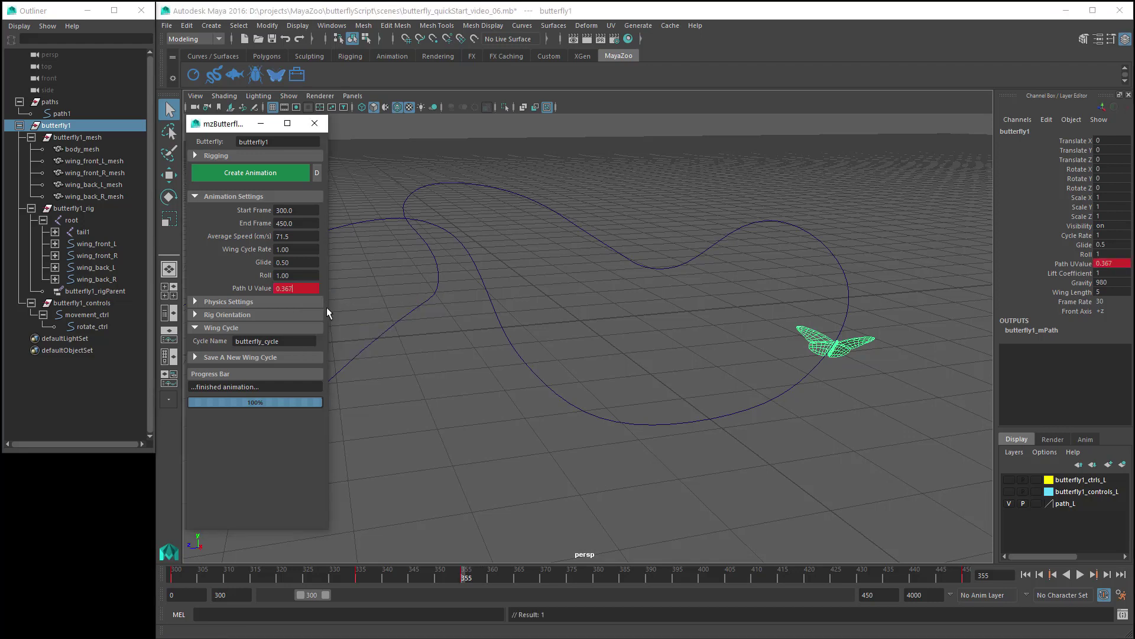
Step: Open the Graph Editor with the Path UValue curve selected
click(332, 25)
mouse_move(398, 58)
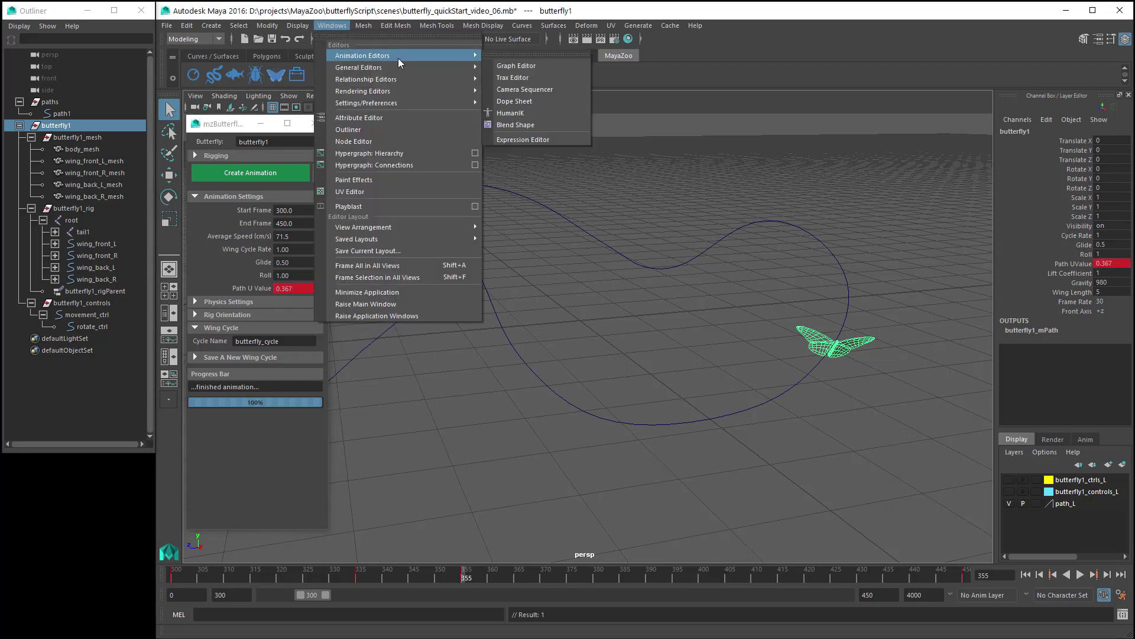
click(563, 65)
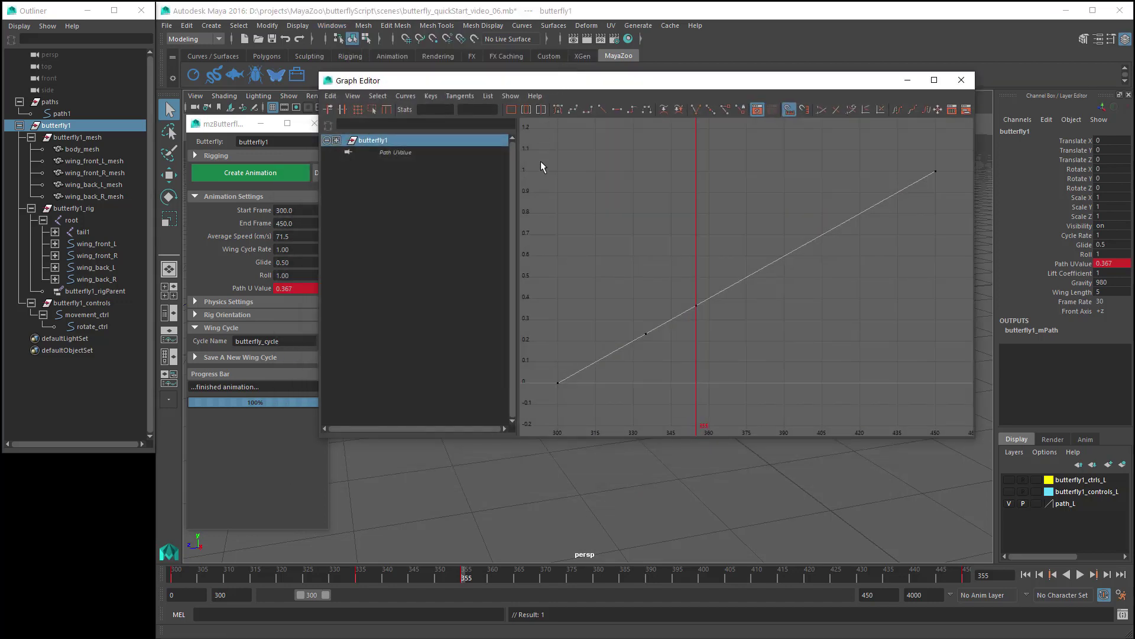
click(408, 153)
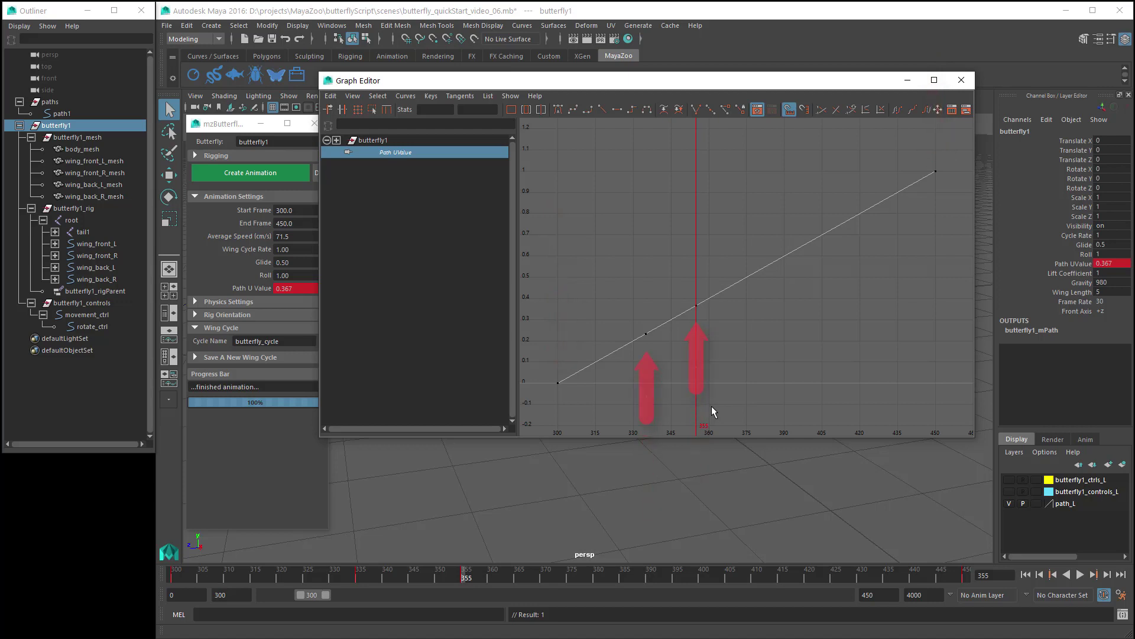
Step: Key the Path UValue curve at frame 355 and lower that key to about 0.27
key(s)
key(w)
middle_drag(696, 310, 696, 326)
Step: Close the Graph Editor and play the flight, stopping around frame 357
click(907, 81)
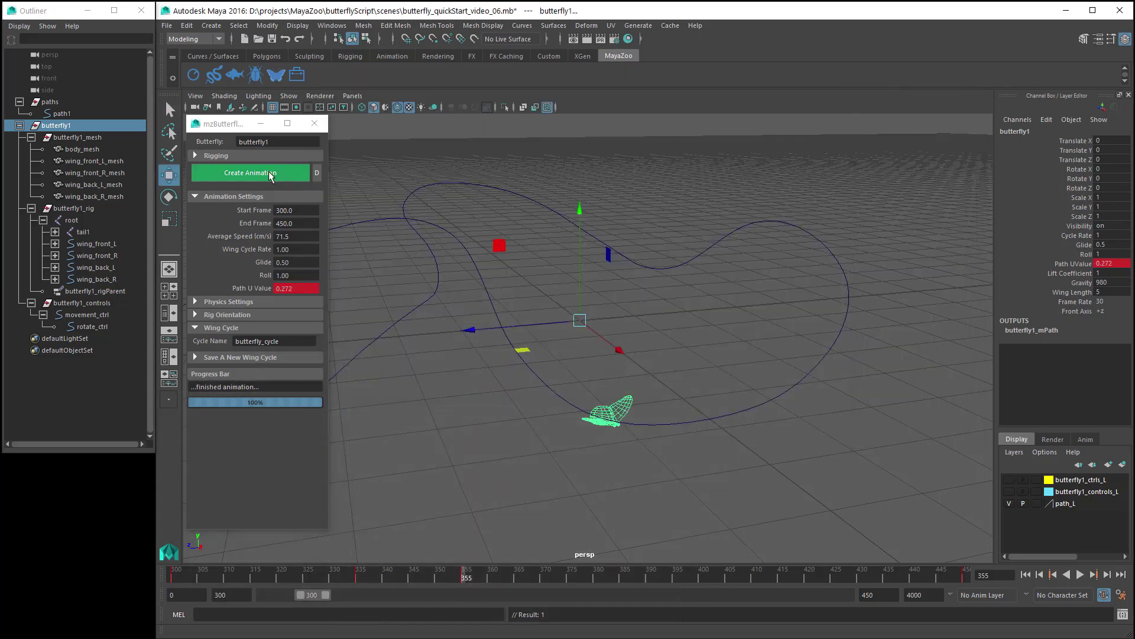
click(1080, 574)
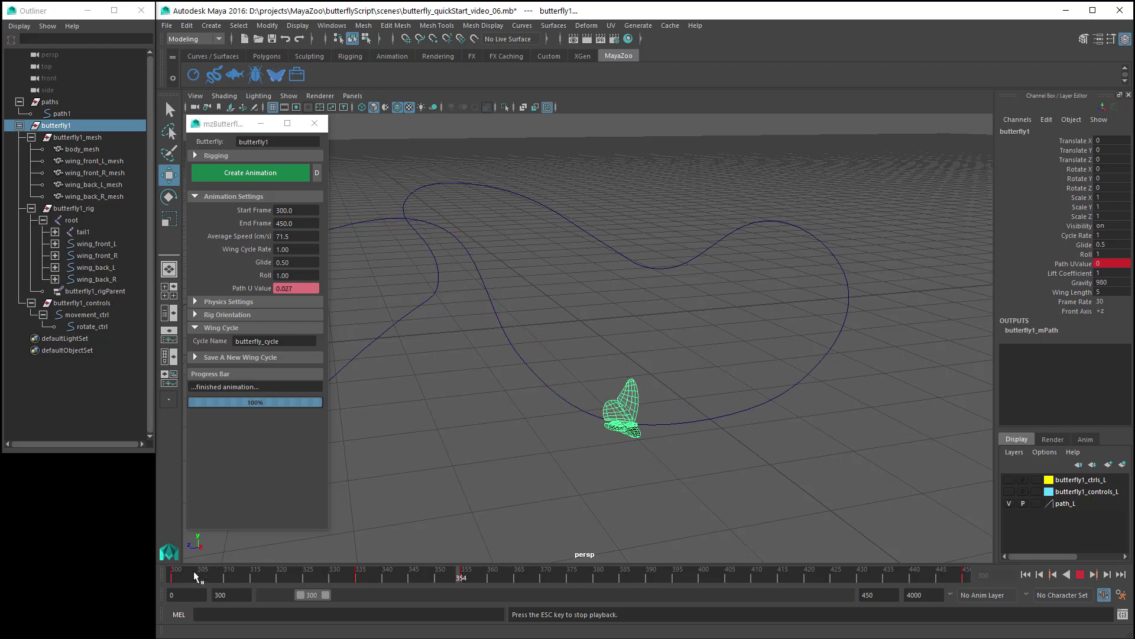
click(1081, 575)
Step: Delete the Path U key at frame 355, return to frame 335, and expand Physics Settings
click(1054, 574)
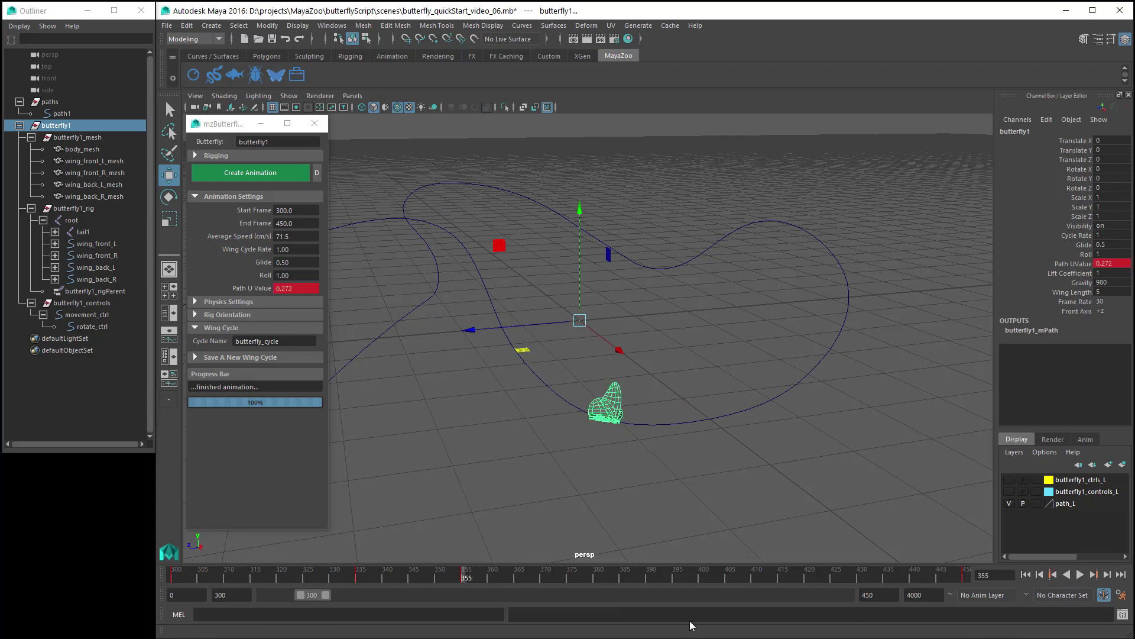
right_click(466, 577)
click(486, 436)
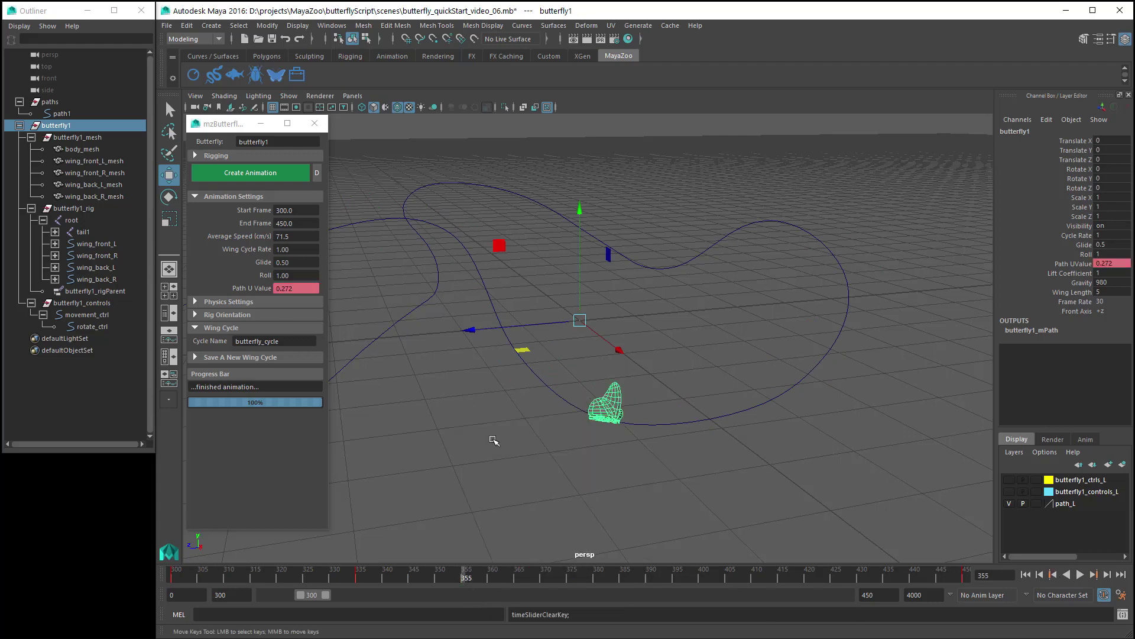
click(1054, 574)
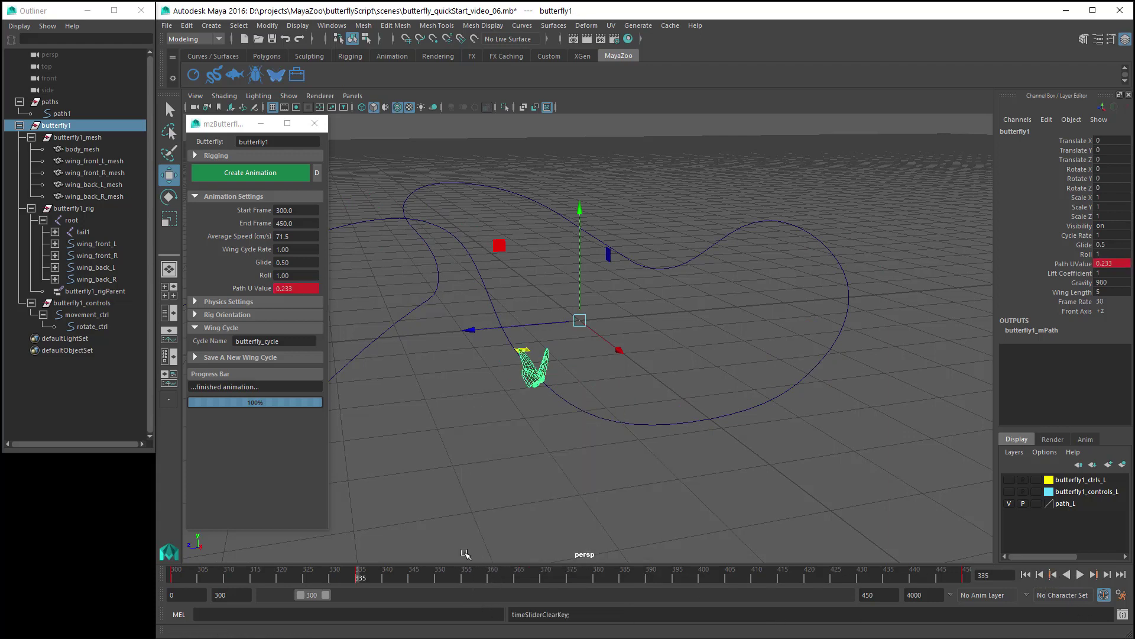
click(198, 303)
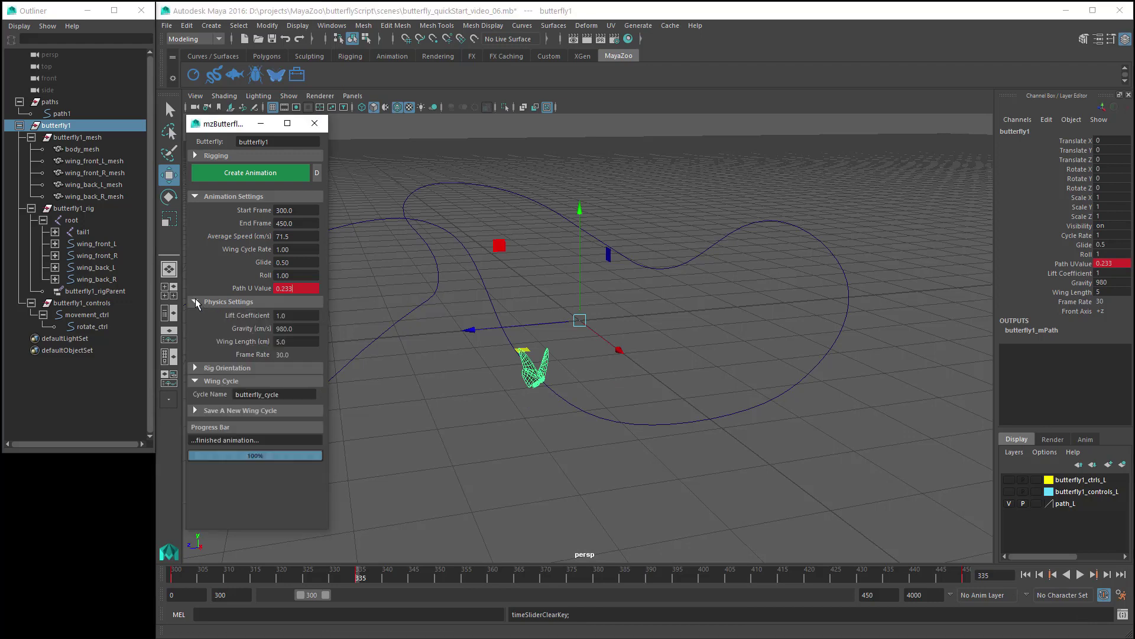
Step: Snap the timeline keys to whole frames and switch to the Select tool
right_click(360, 577)
click(400, 444)
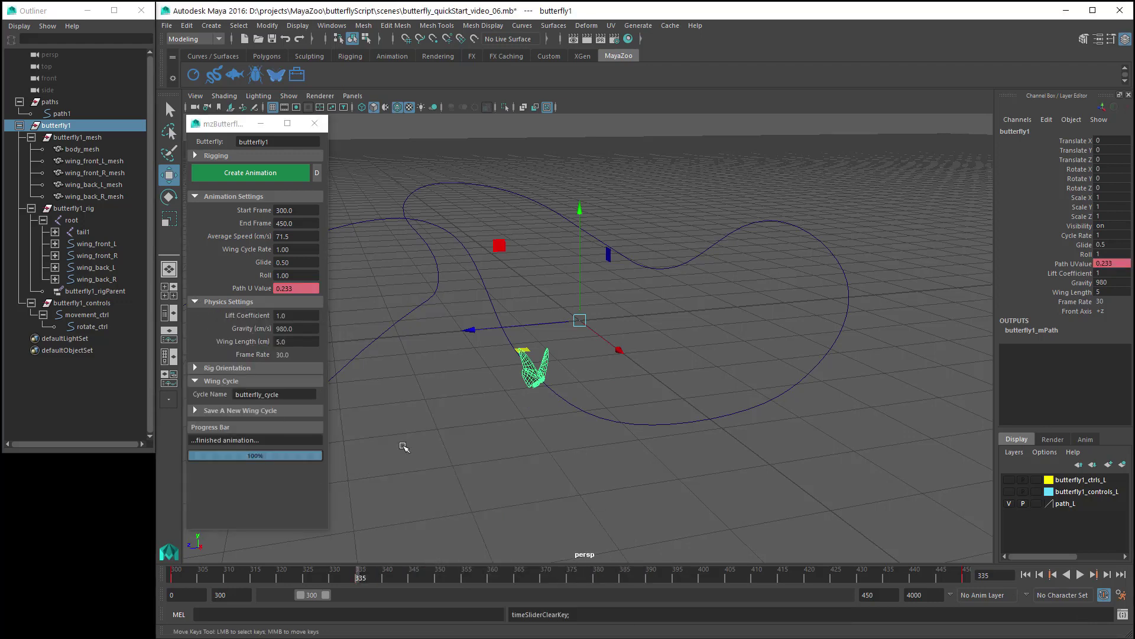
key(q)
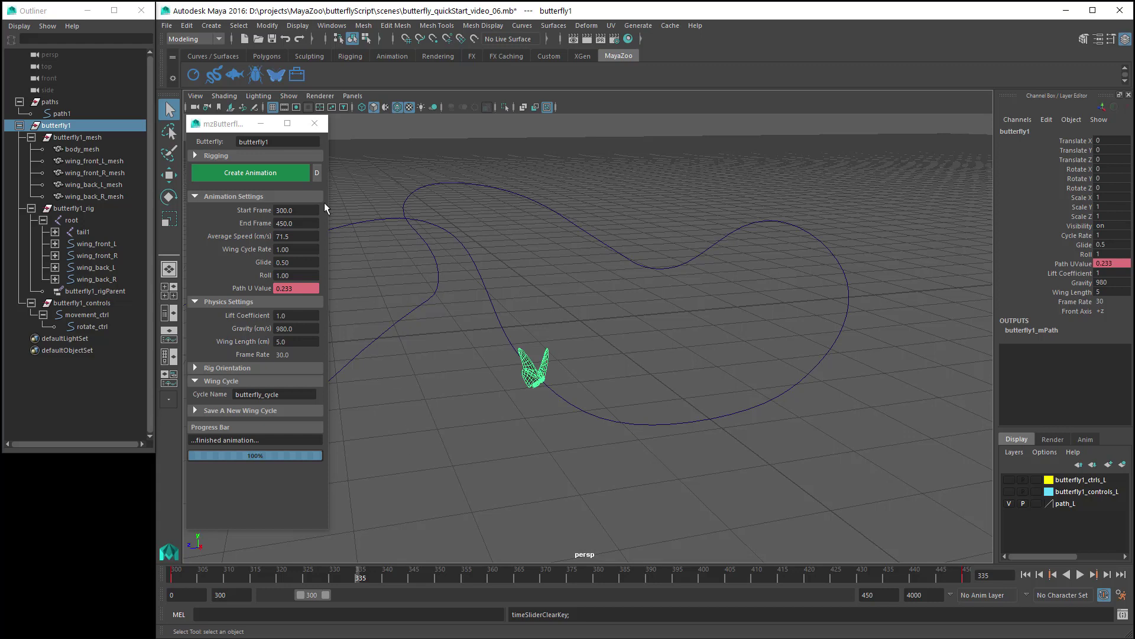
Step: Rebuild the flight with Lift Coefficient 0 and play it back
drag(296, 315, 269, 315)
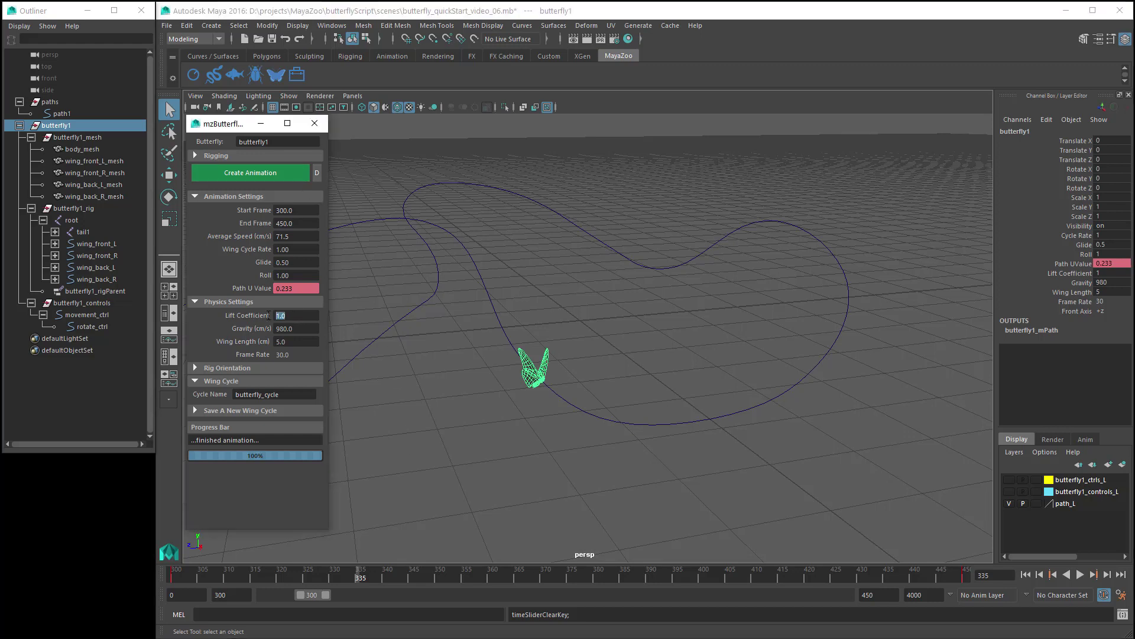
text(0)
key(Tab)
click(255, 173)
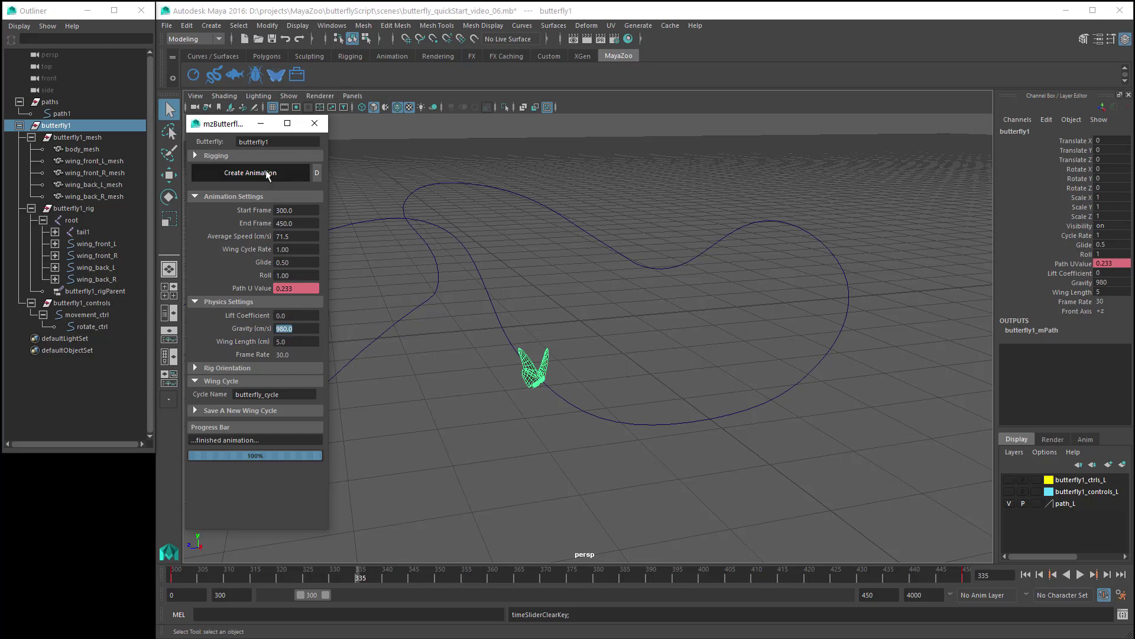
click(1079, 574)
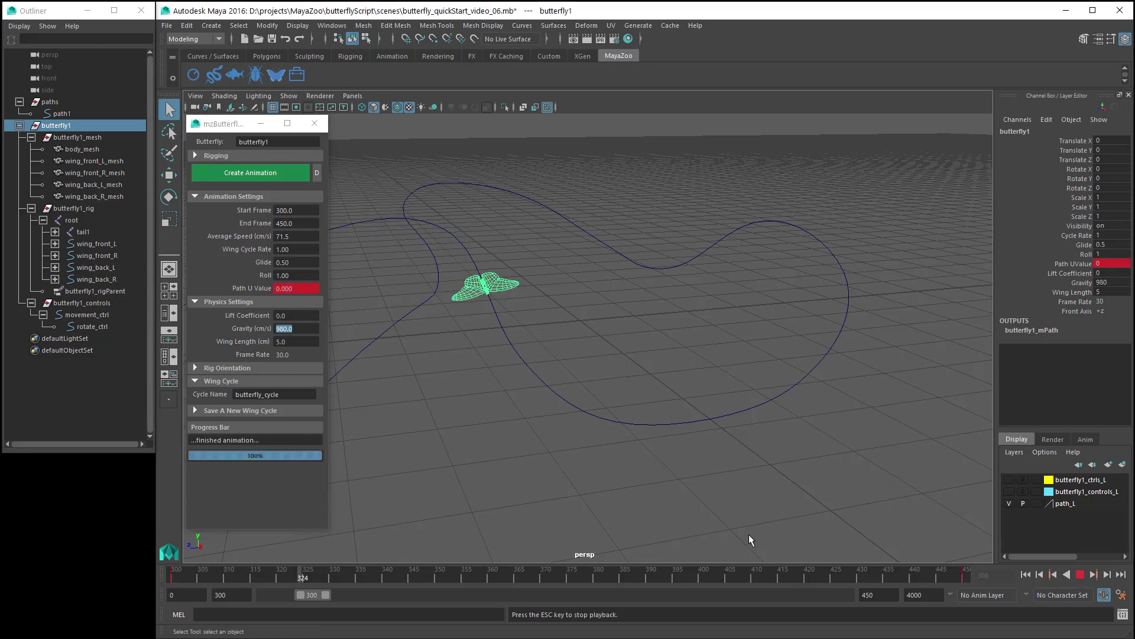
alt+drag(641, 457, 680, 456)
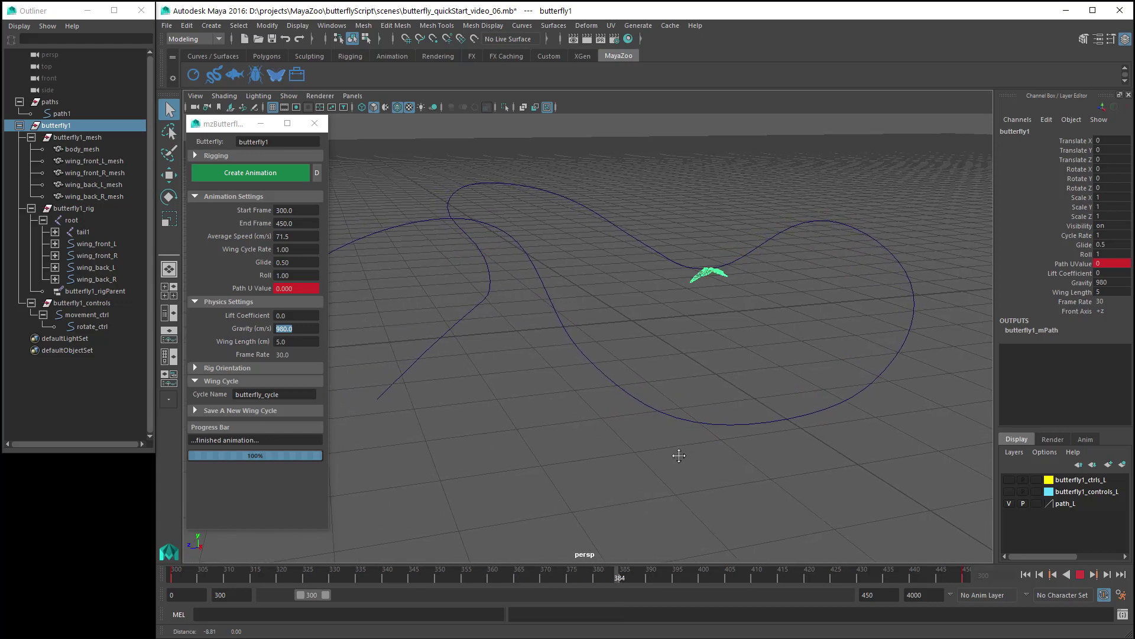
Step: Hide the path_L layer and rebuild the flight with Lift Coefficient 10
click(1008, 504)
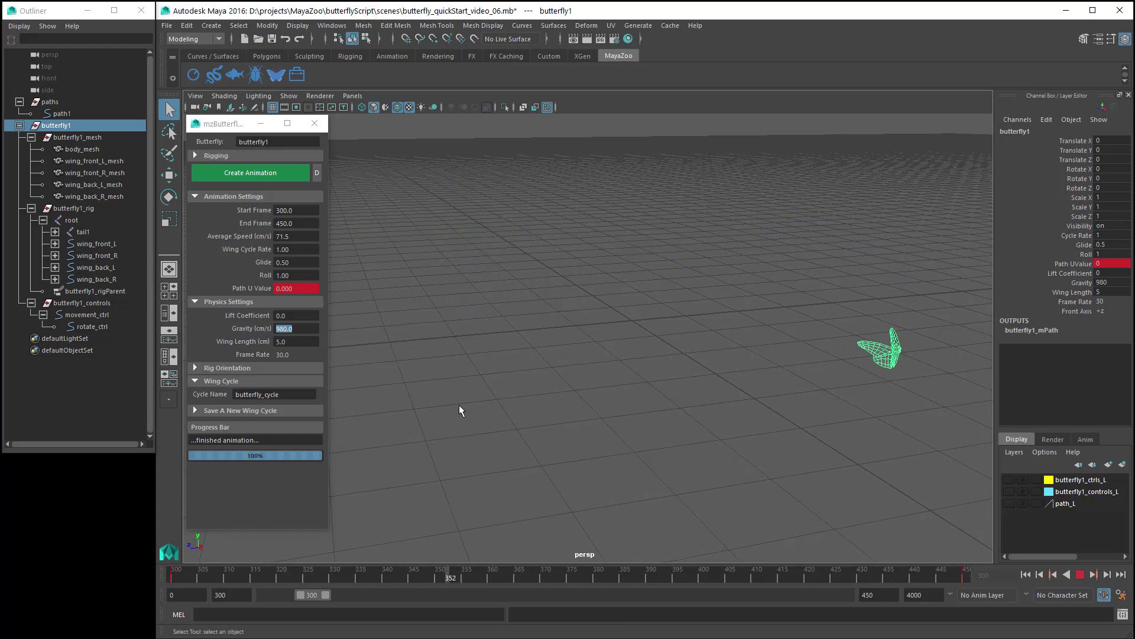
click(298, 318)
text(10)
key(Return)
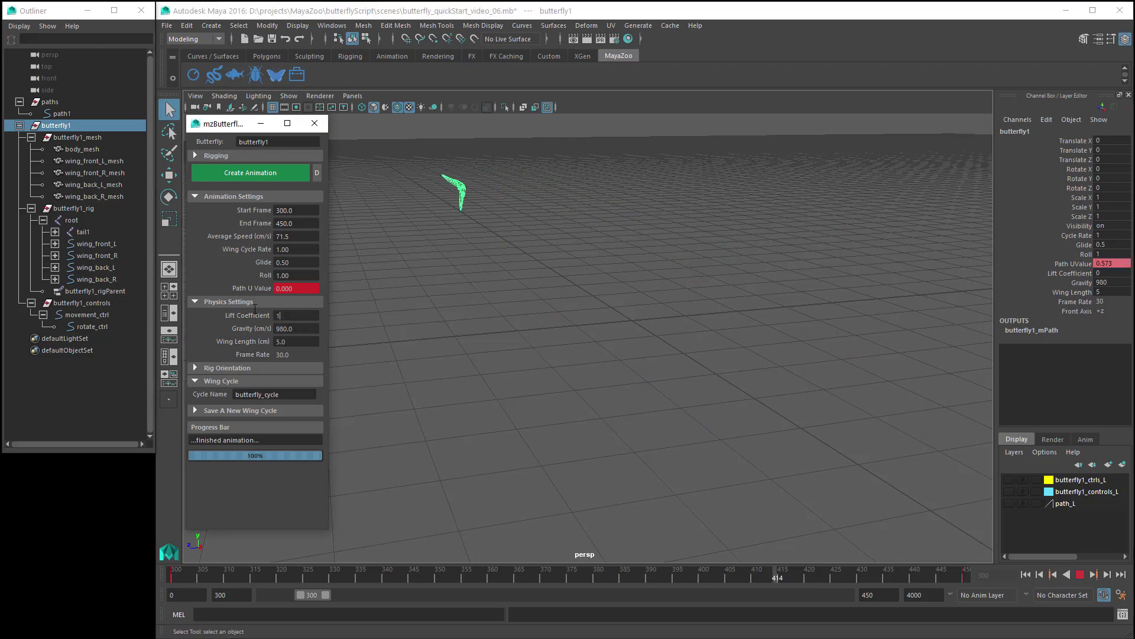
click(276, 173)
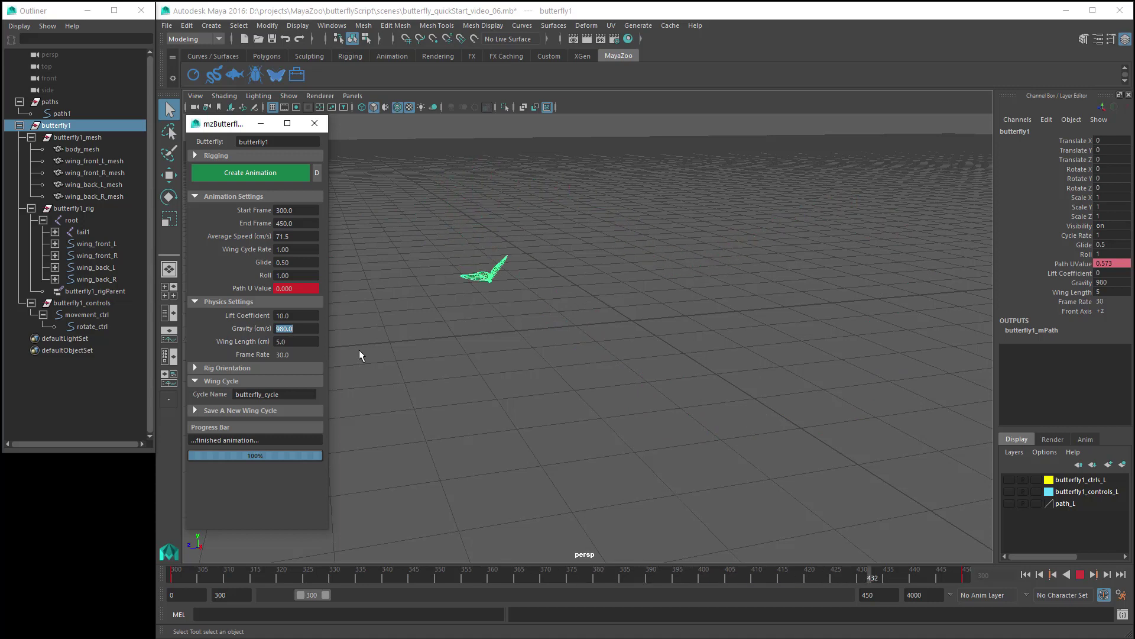
Step: Reset Lift Coefficient to 1.0 and stop playback at frame 349
double_click(302, 318)
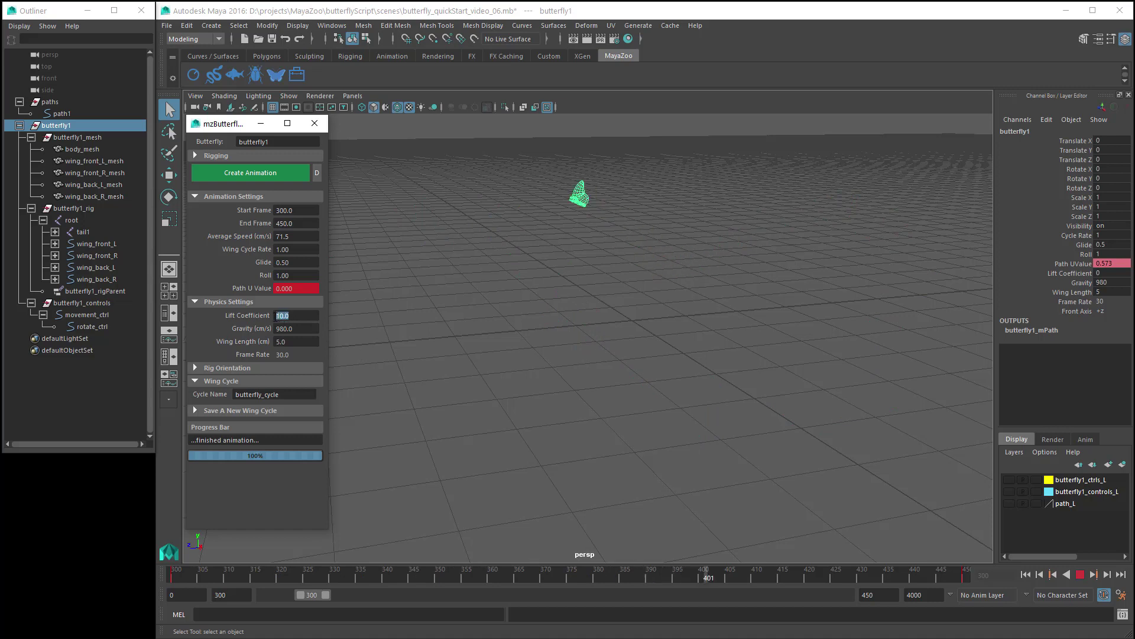
text(1)
key(Tab)
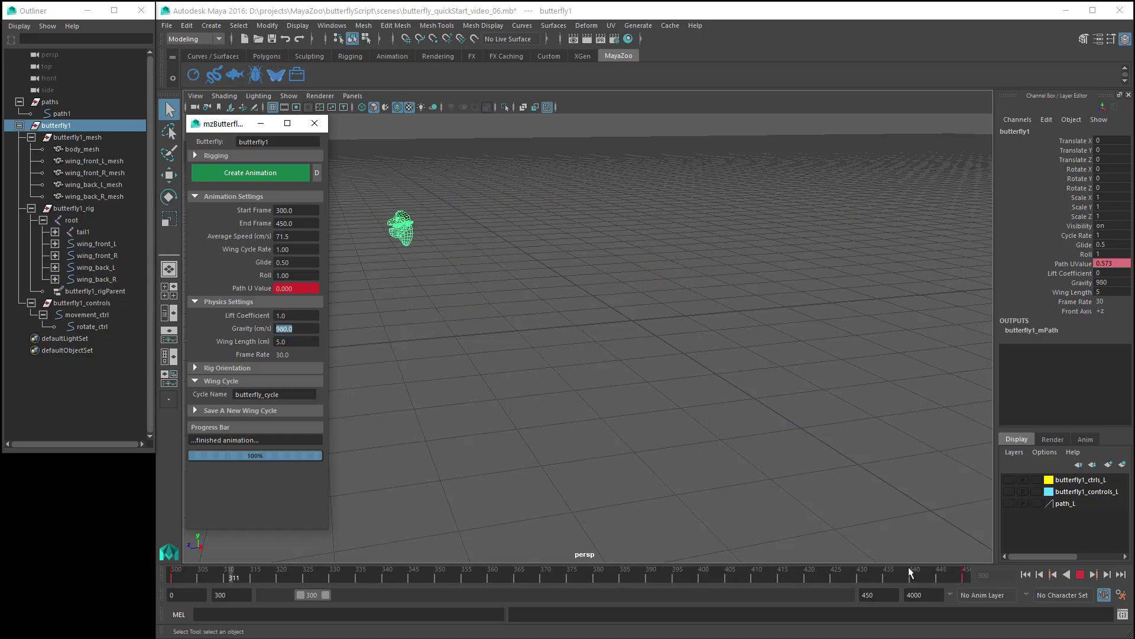
click(1081, 574)
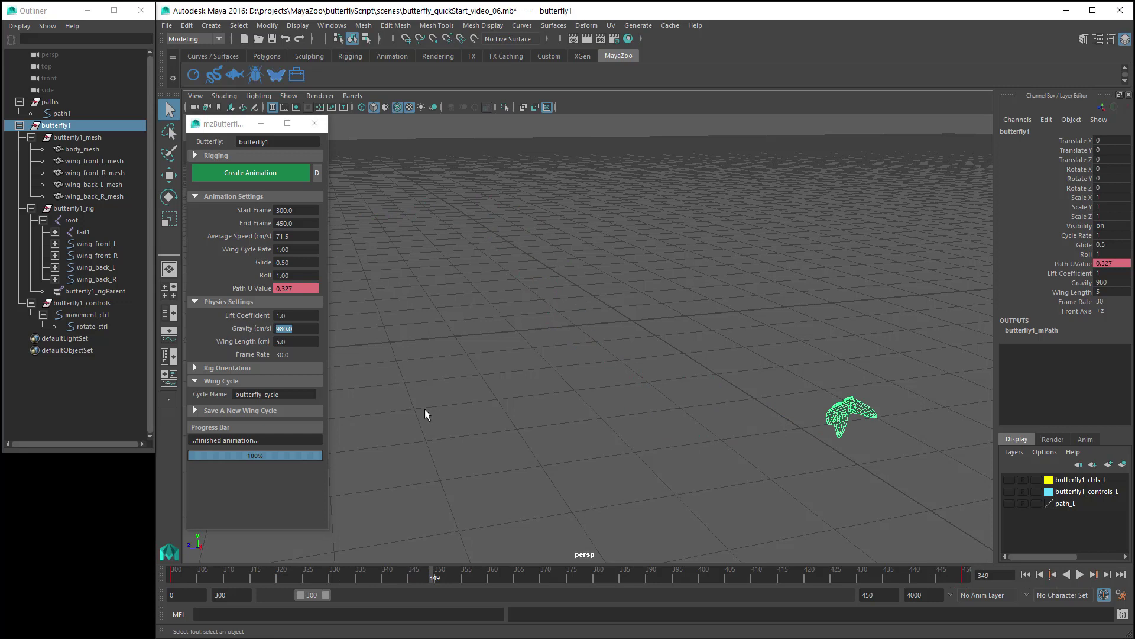
click(309, 330)
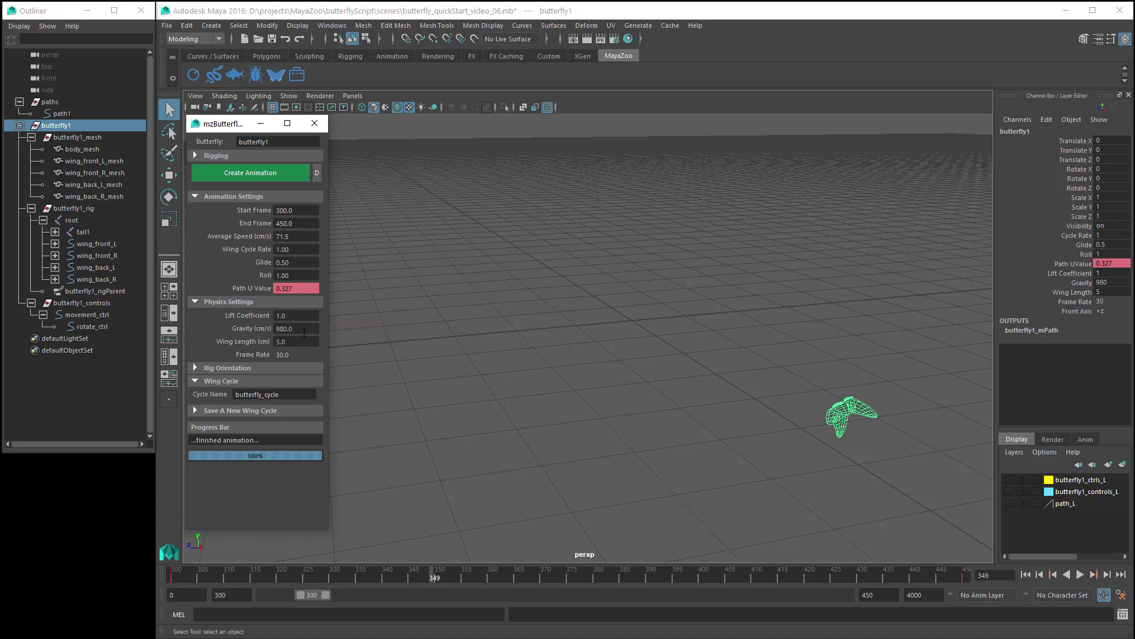
Step: Rebuild the flight with Gravity 2000 and play it
drag(304, 328, 277, 327)
click(278, 174)
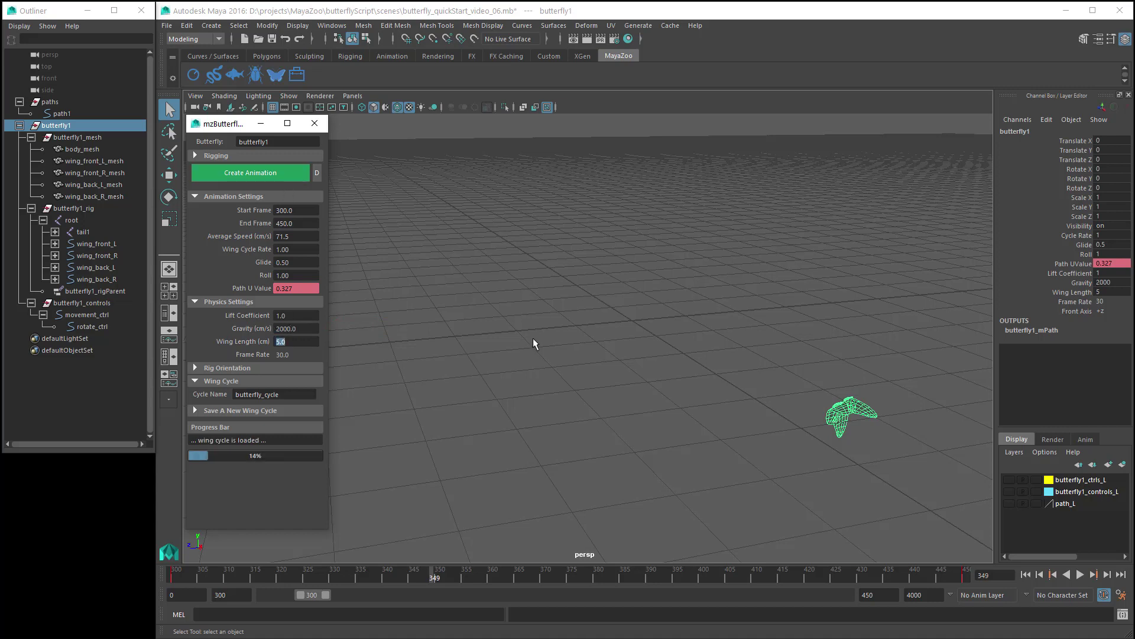
click(1081, 575)
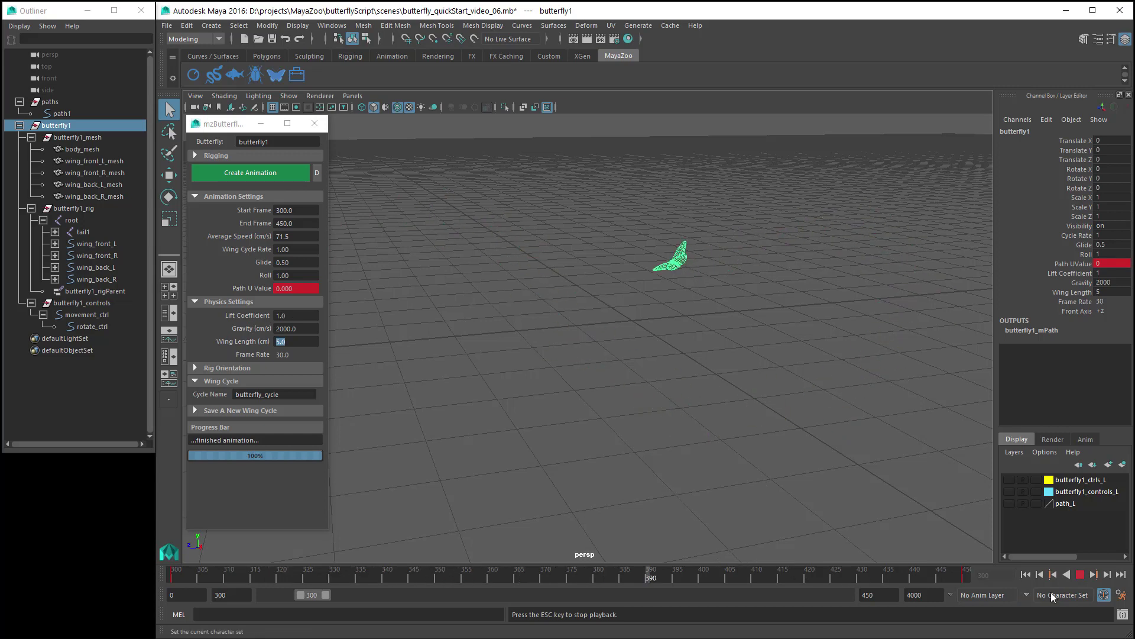
Step: Rebuild the flight with Gravity 100 and stop playback at frame 440
click(305, 328)
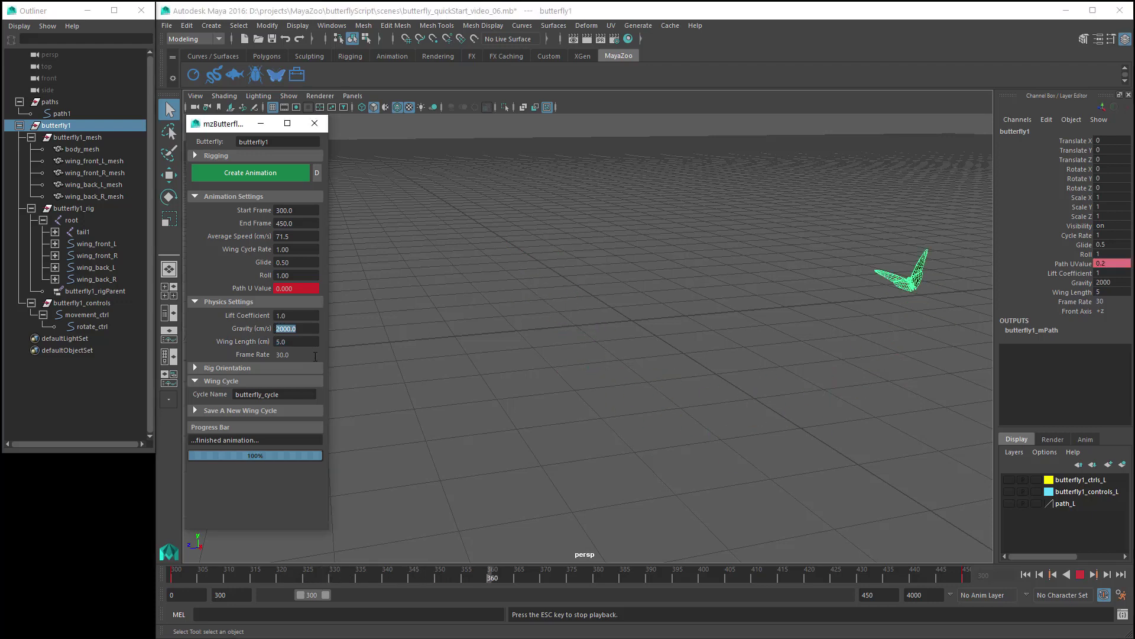
text(100)
key(Tab)
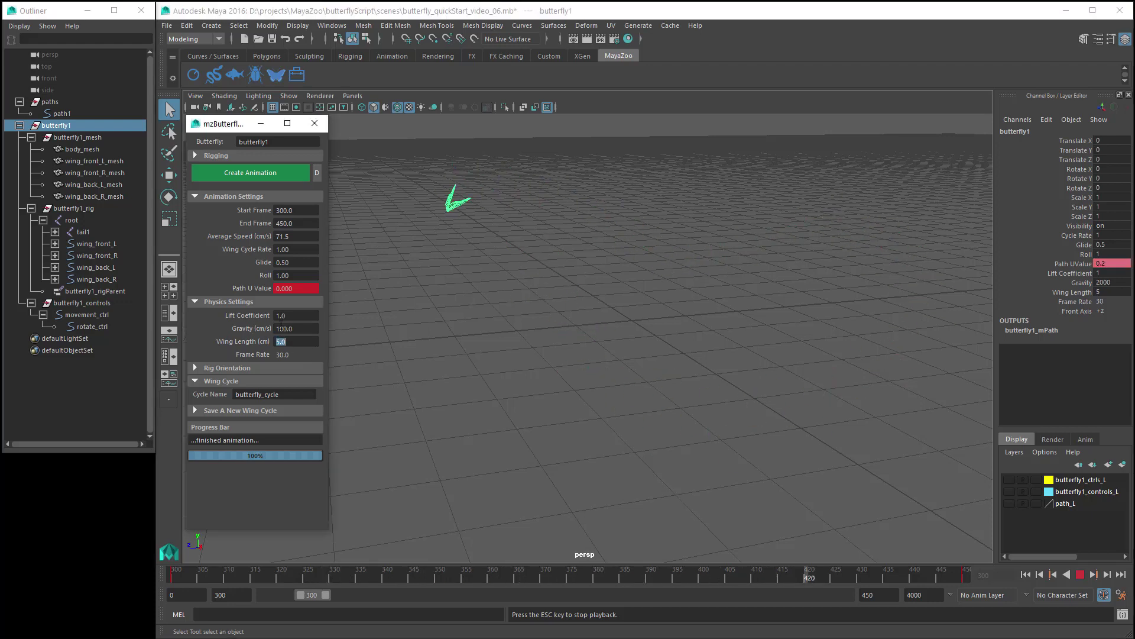
click(264, 172)
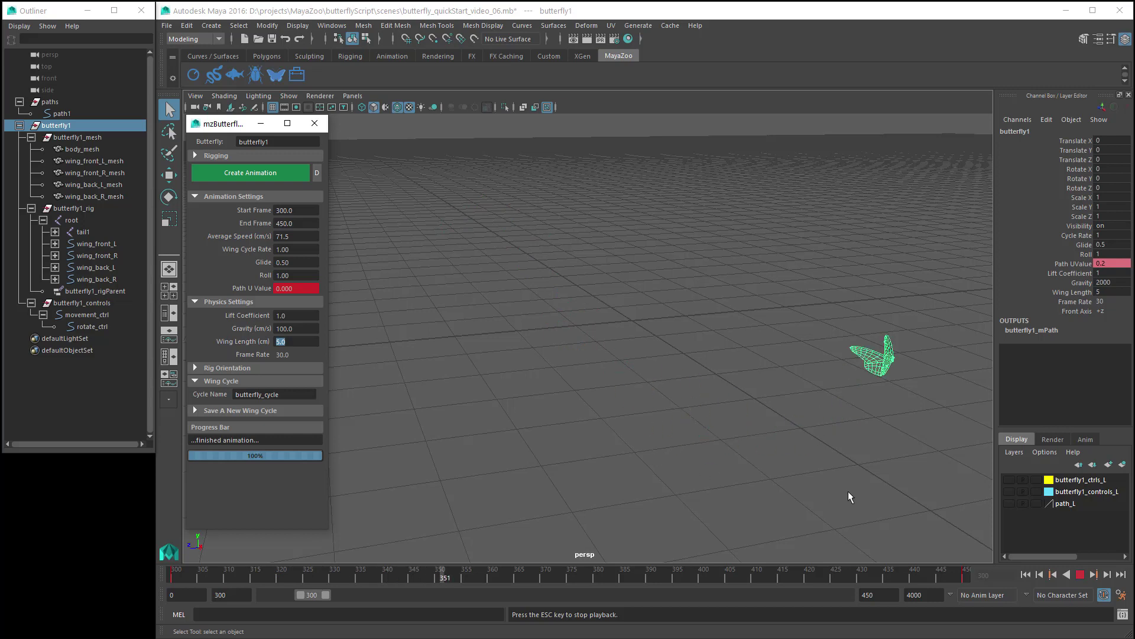
click(1080, 574)
Step: Set Gravity back to 980, rebuild the butterfly animation, and play it
click(328, 374)
double_click(287, 329)
text(980)
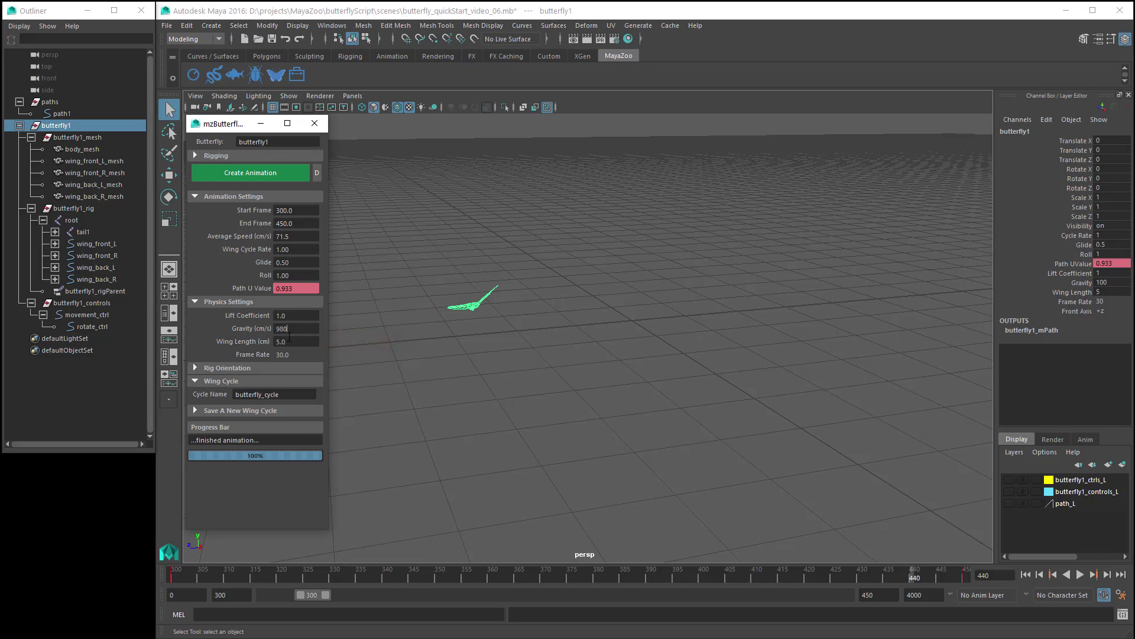
key(Tab)
double_click(270, 341)
click(250, 172)
click(1081, 575)
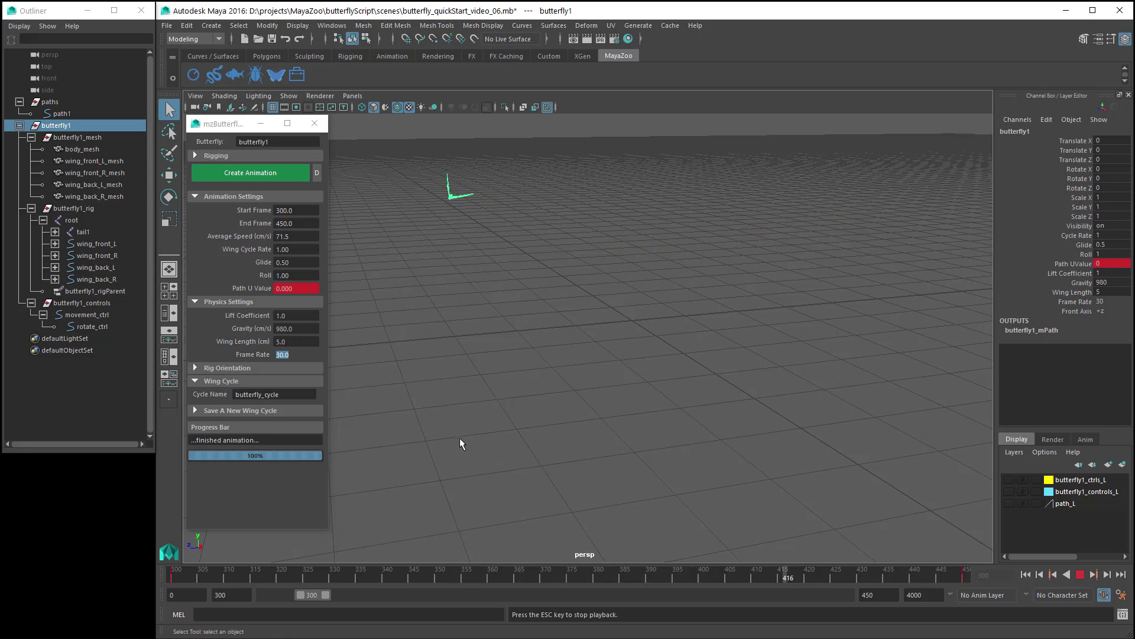
Step: Rebuild the flight with Wing Length 25 and stop playback at frame 408
double_click(295, 341)
text(25)
key(Return)
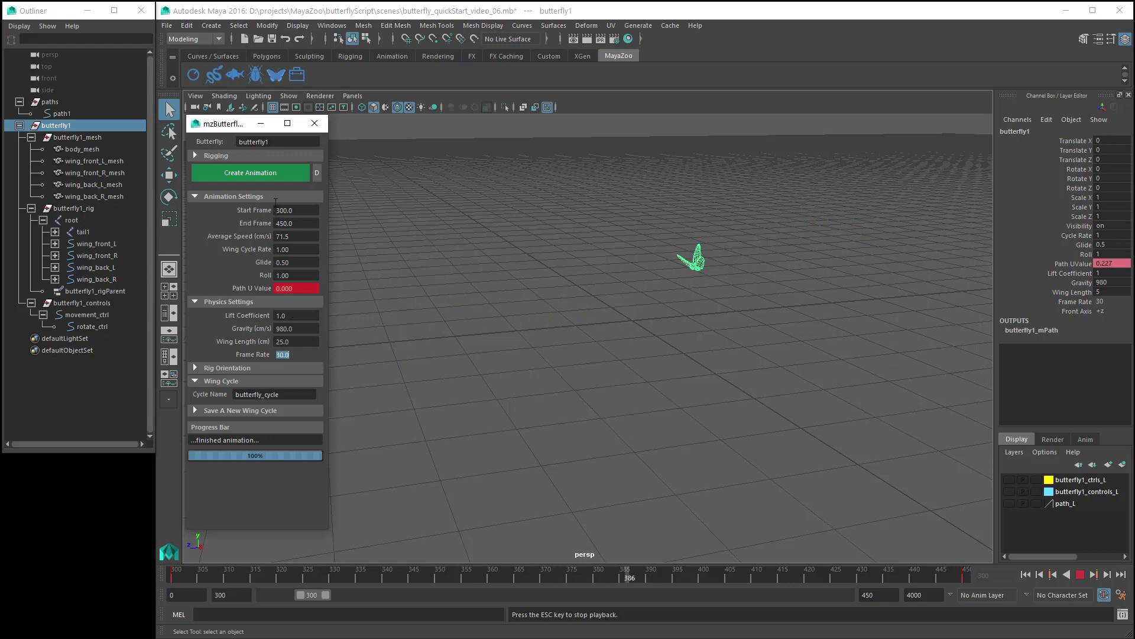
click(265, 173)
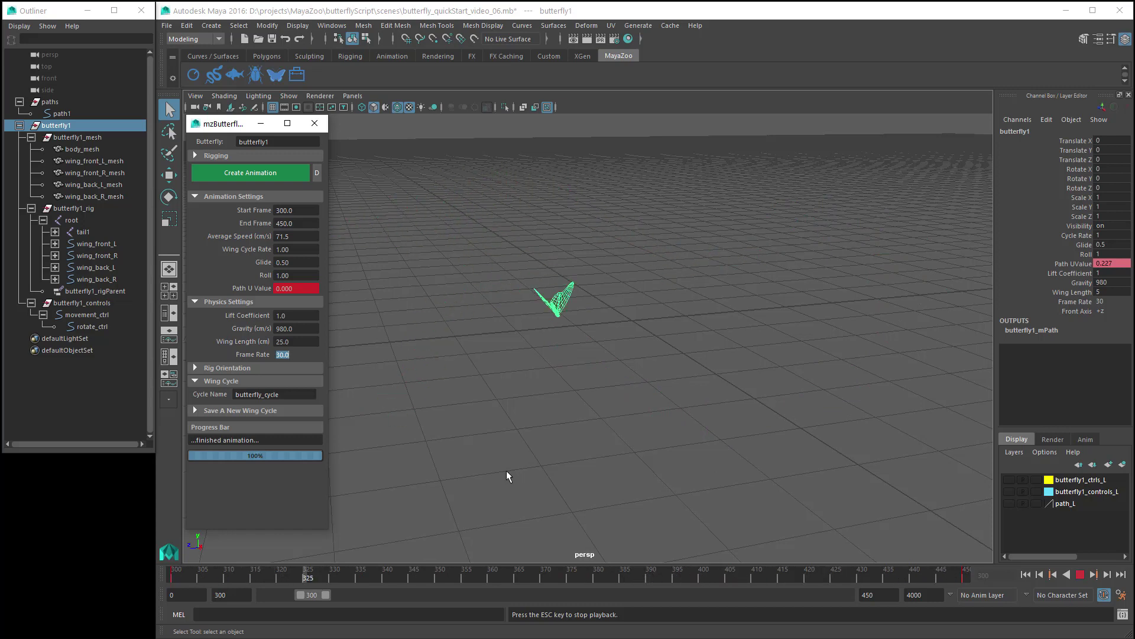
click(1081, 574)
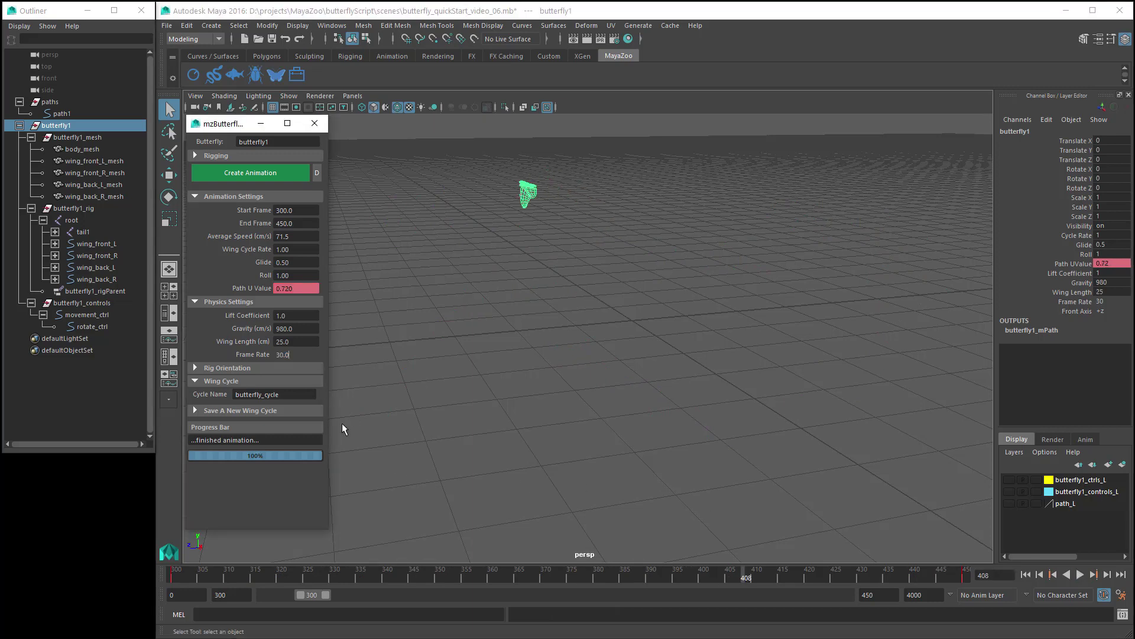
Step: Set a key on Gravity 980 at frame 408
right_click(319, 335)
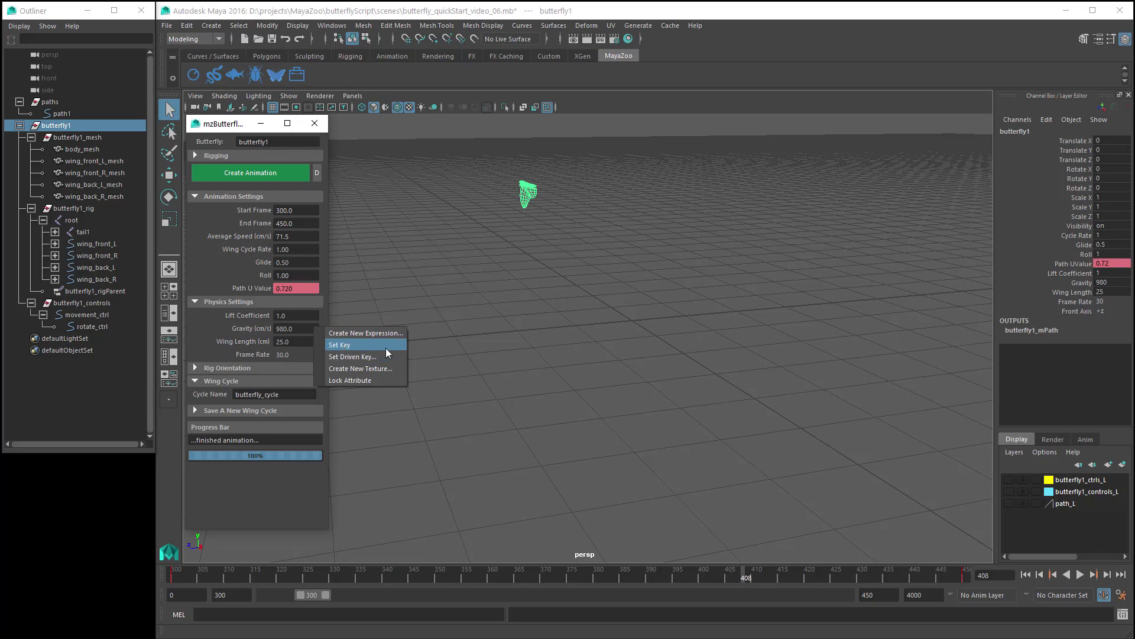
click(325, 506)
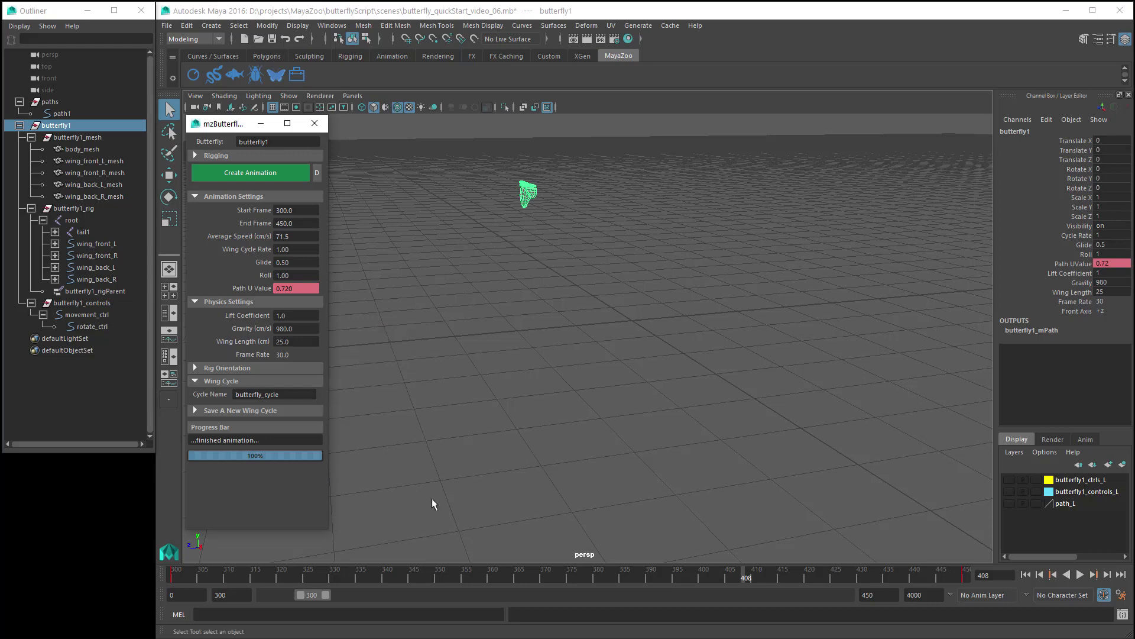